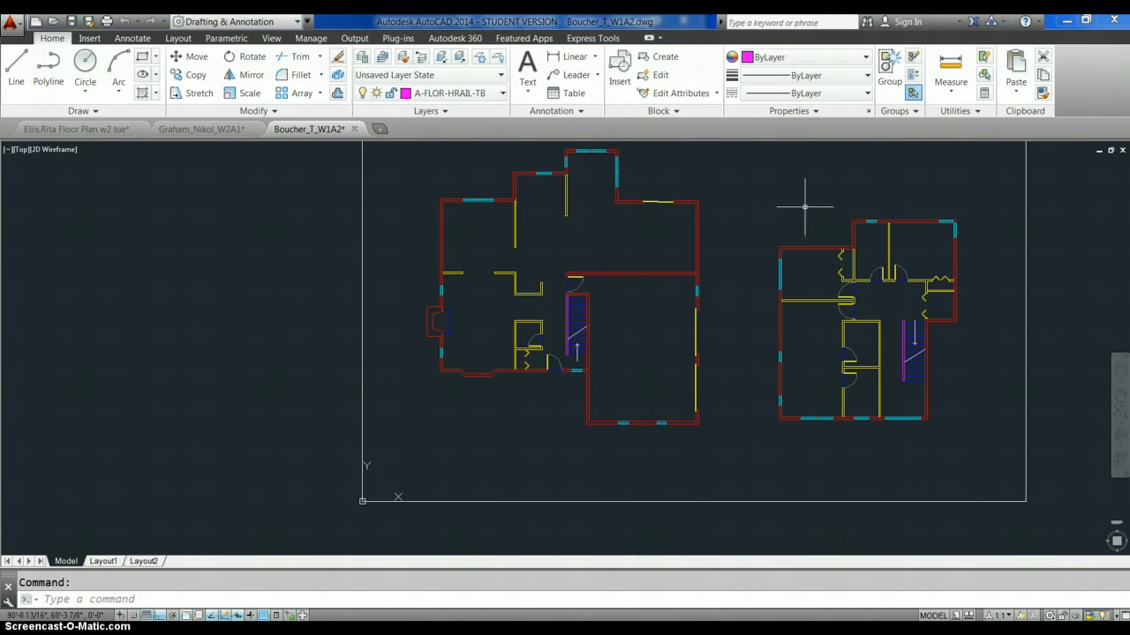
{"action": "mouse_move", "coordinate": [716, 634]}
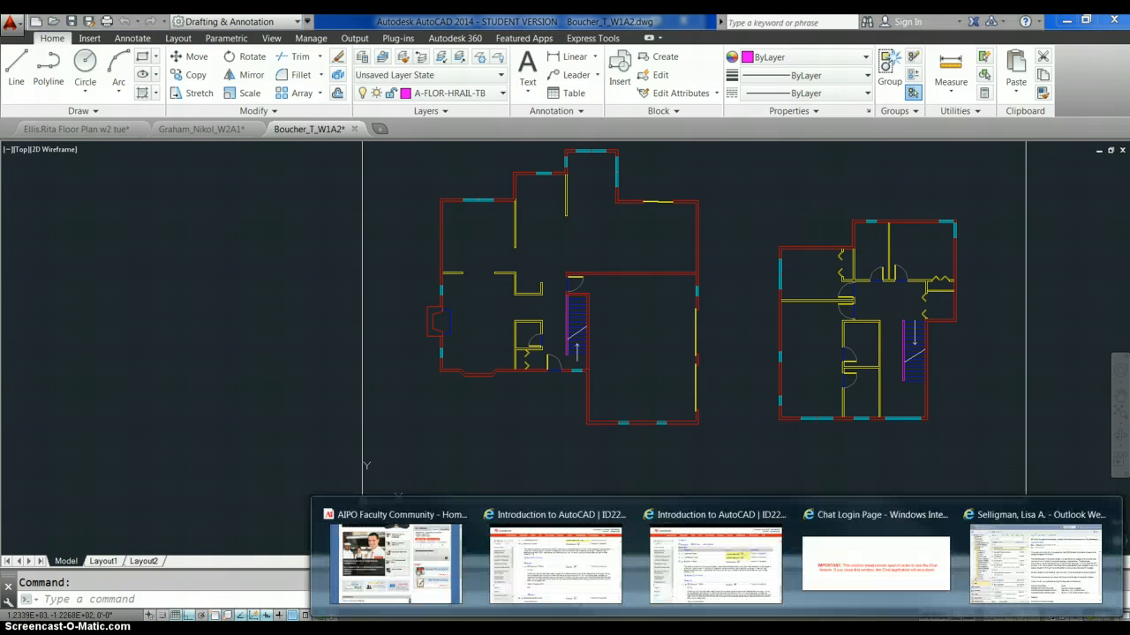
{"action": "mouse_move", "coordinate": [1050, 524]}
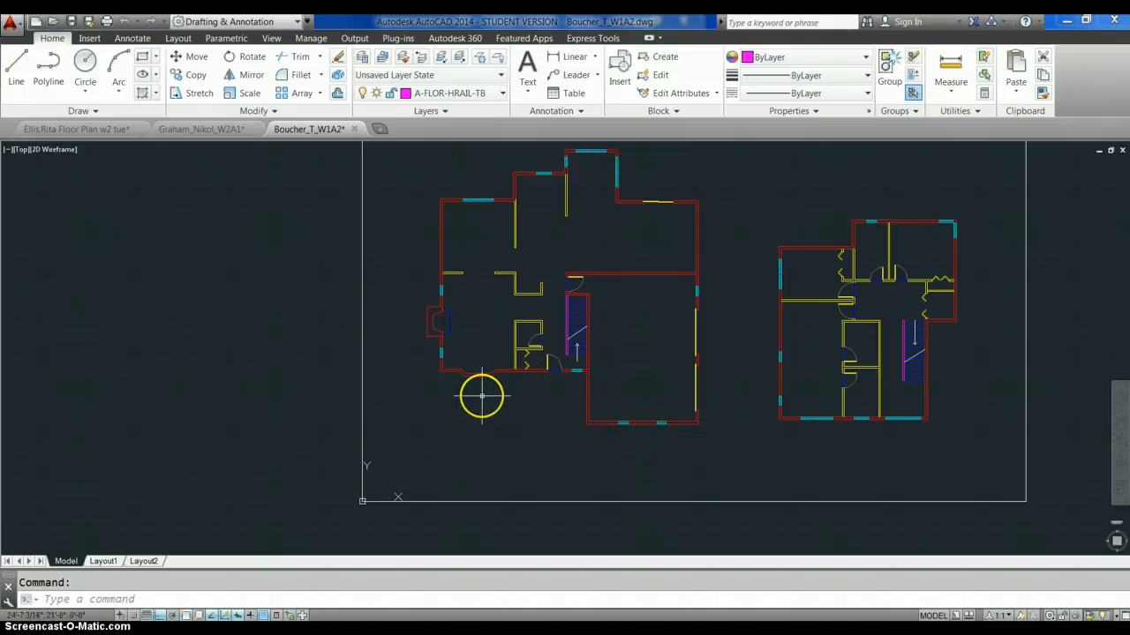
Select the bay's outer wall outline and its adjoining wall line on the larger floor plan to check which segments belong together
{"action": "scroll", "coordinate": [490, 394], "scroll_direction": "up", "scroll_amount": 4}
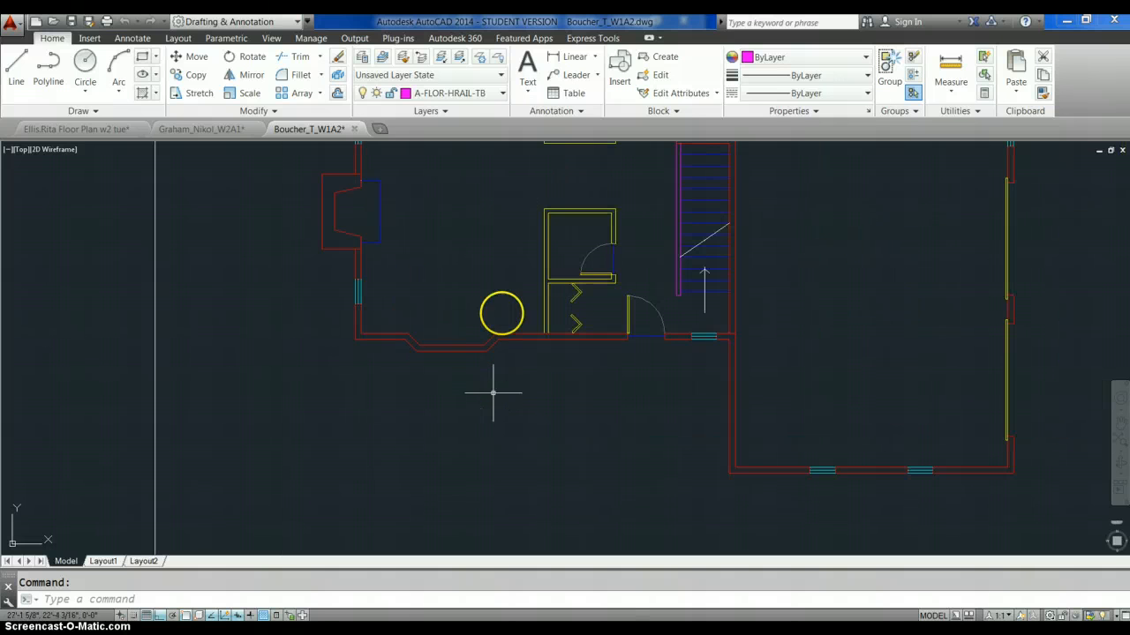
{"action": "left_click", "coordinate": [492, 344]}
{"action": "mouse_move", "coordinate": [495, 347]}
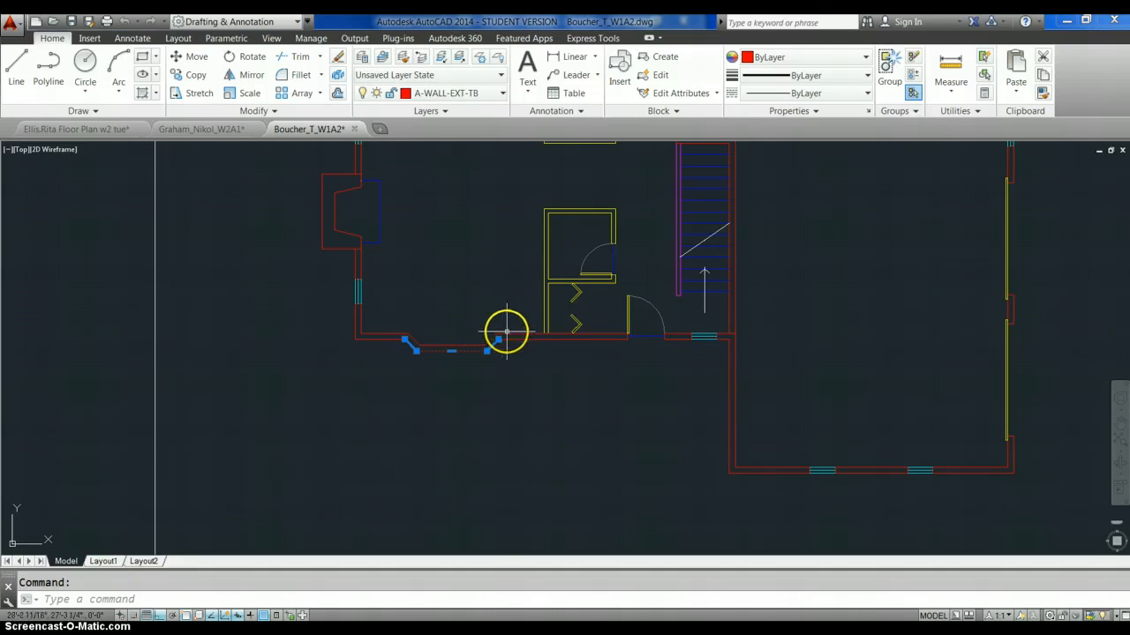
{"action": "key", "text": "Escape"}
{"action": "left_click", "coordinate": [507, 334]}
{"action": "key", "text": "Escape"}
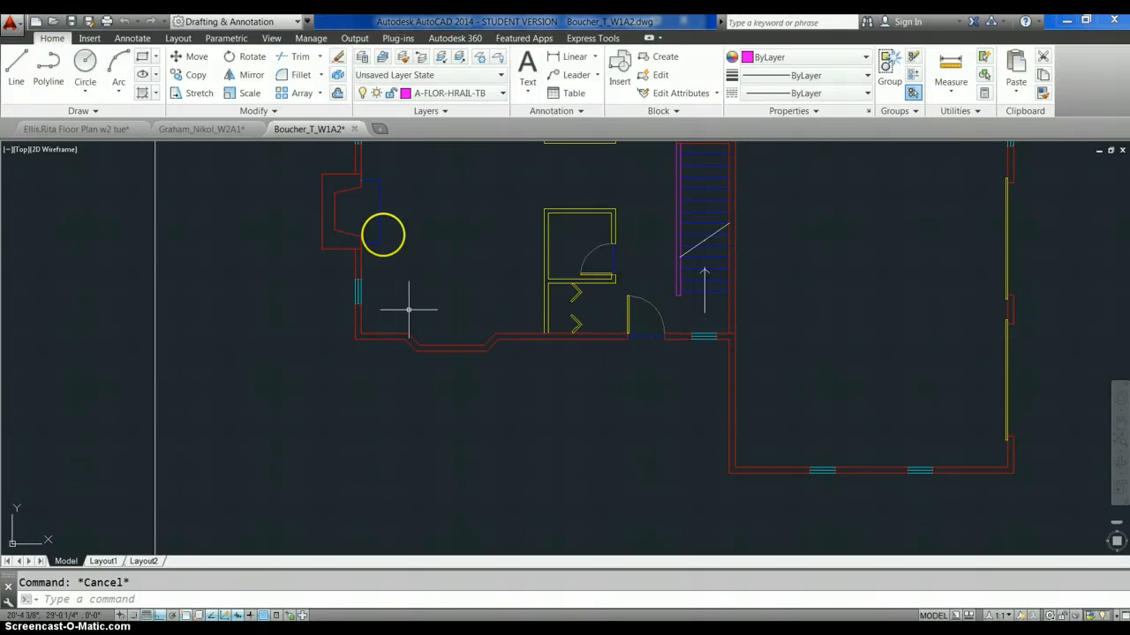
Explode the bay's inner and outer wall polylines into separate segments and check them by selecting the outer front segment
{"action": "left_click", "coordinate": [256, 112]}
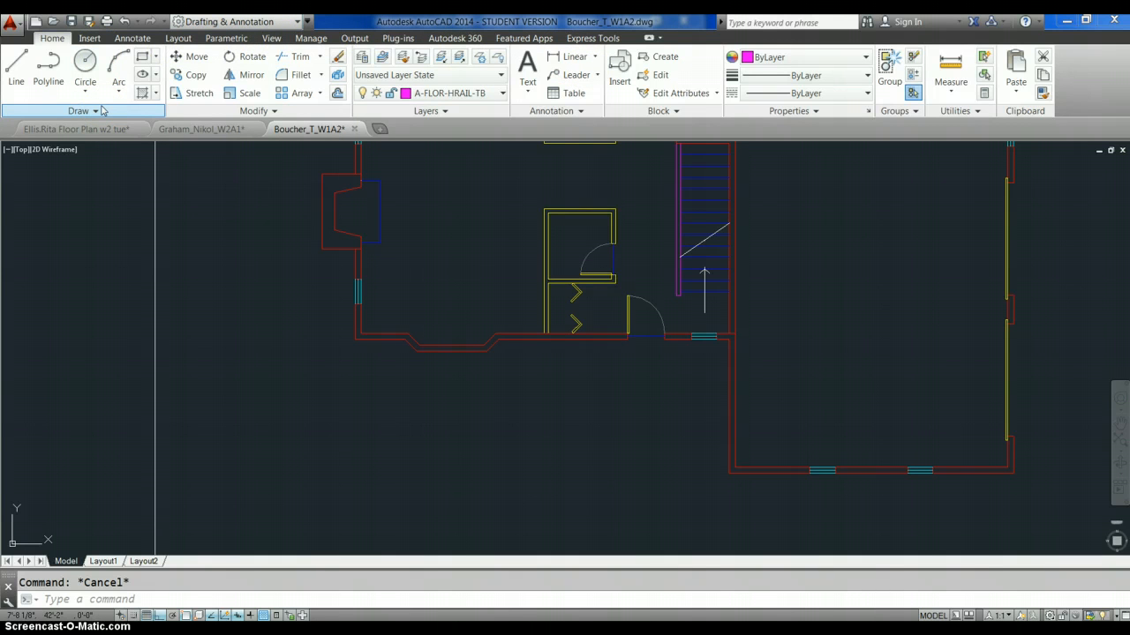
{"action": "left_click", "coordinate": [953, 114]}
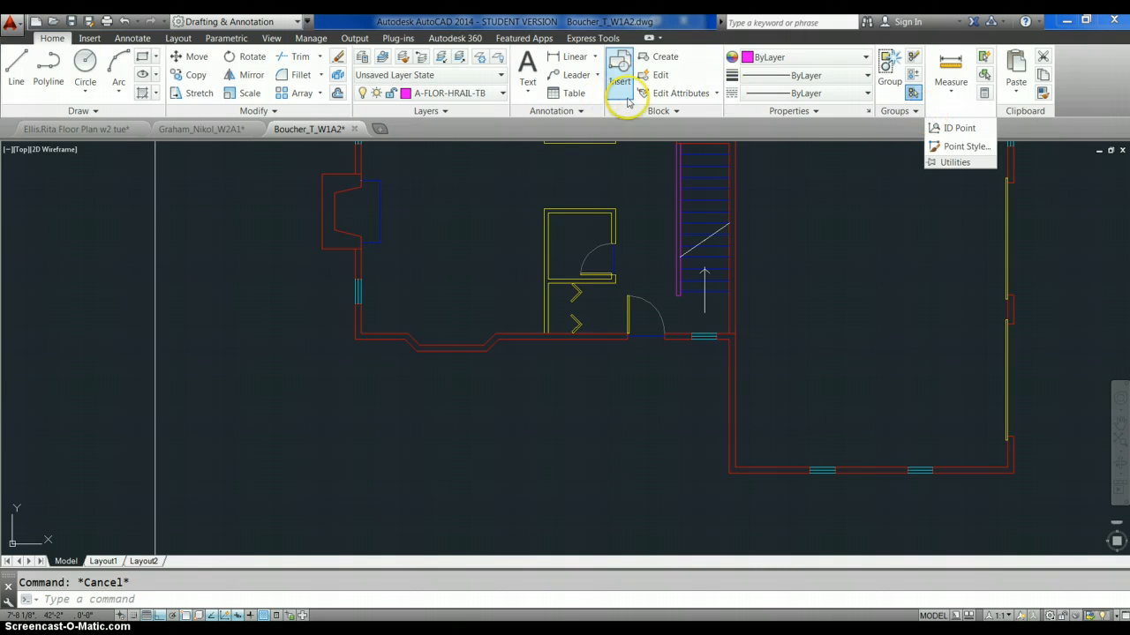
{"action": "left_click", "coordinate": [658, 111]}
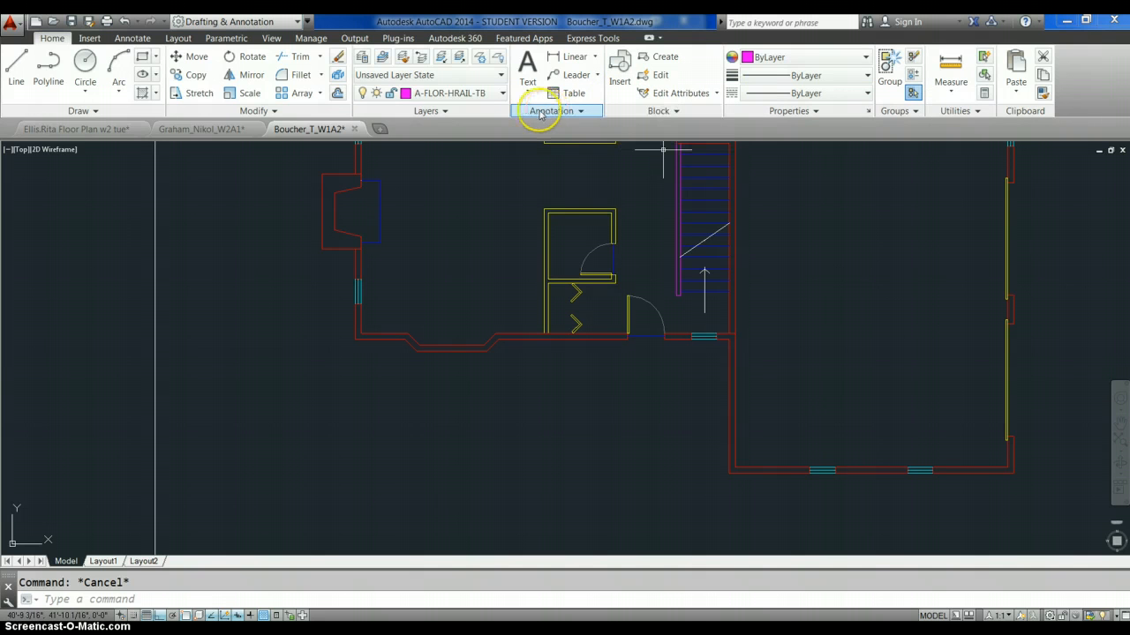
{"action": "left_click", "coordinate": [301, 114]}
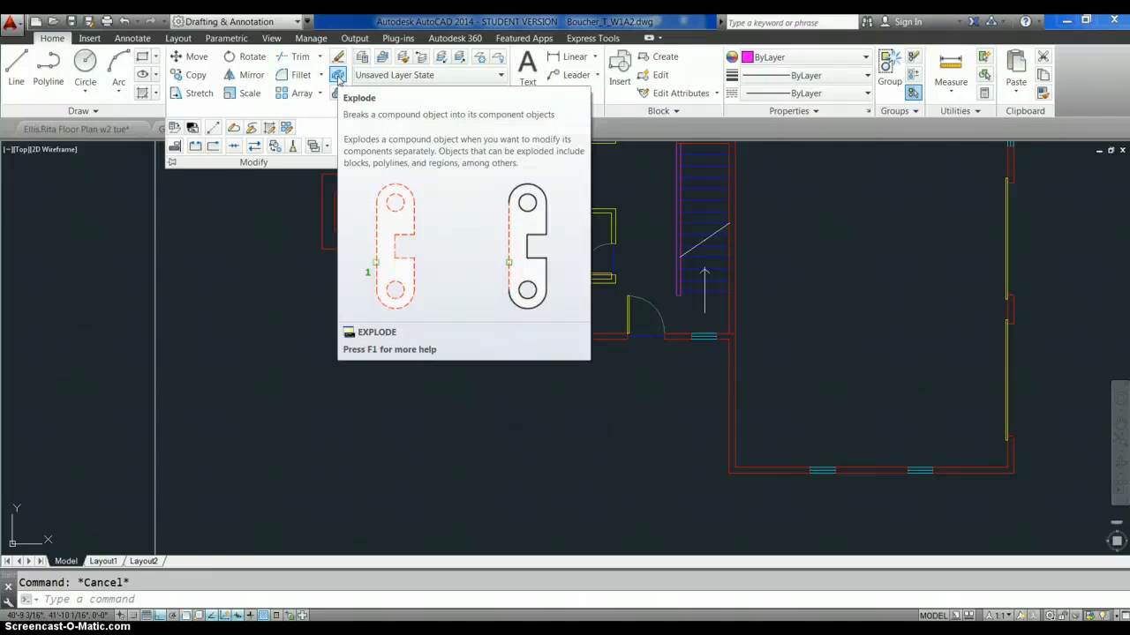
{"action": "left_click", "coordinate": [338, 76]}
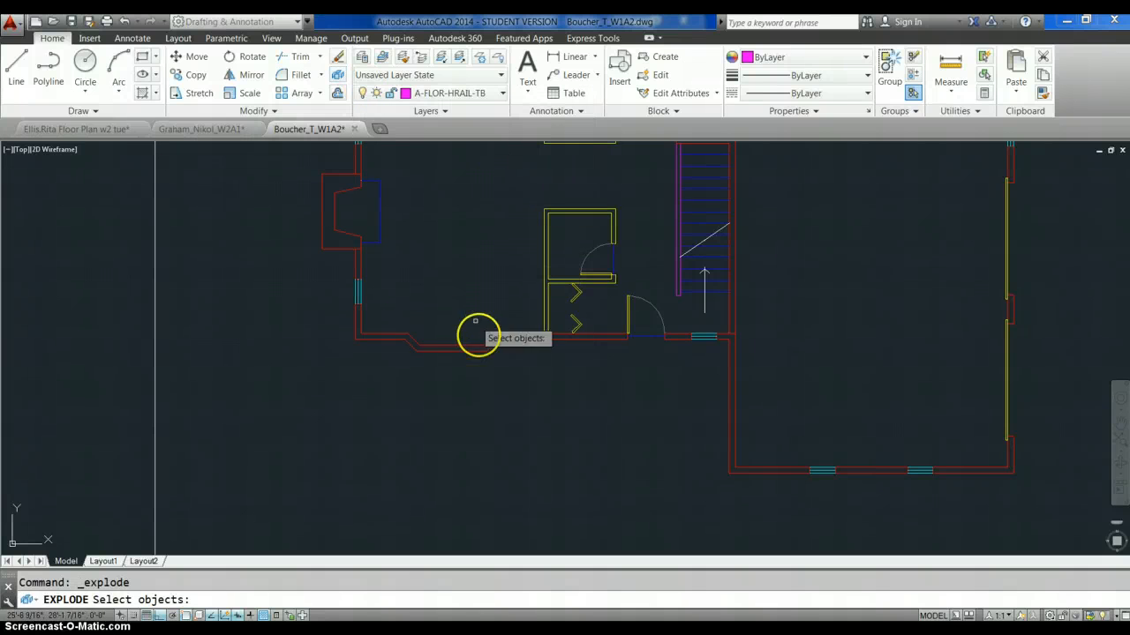
{"action": "left_click", "coordinate": [489, 373]}
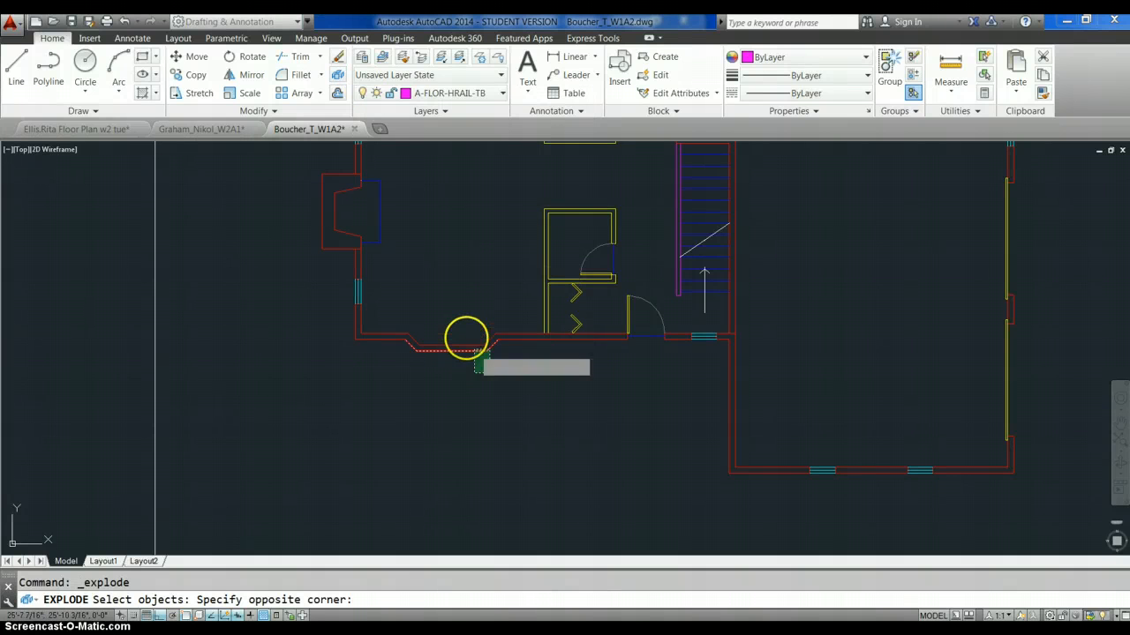
{"action": "left_click", "coordinate": [466, 336]}
{"action": "key", "text": "Return"}
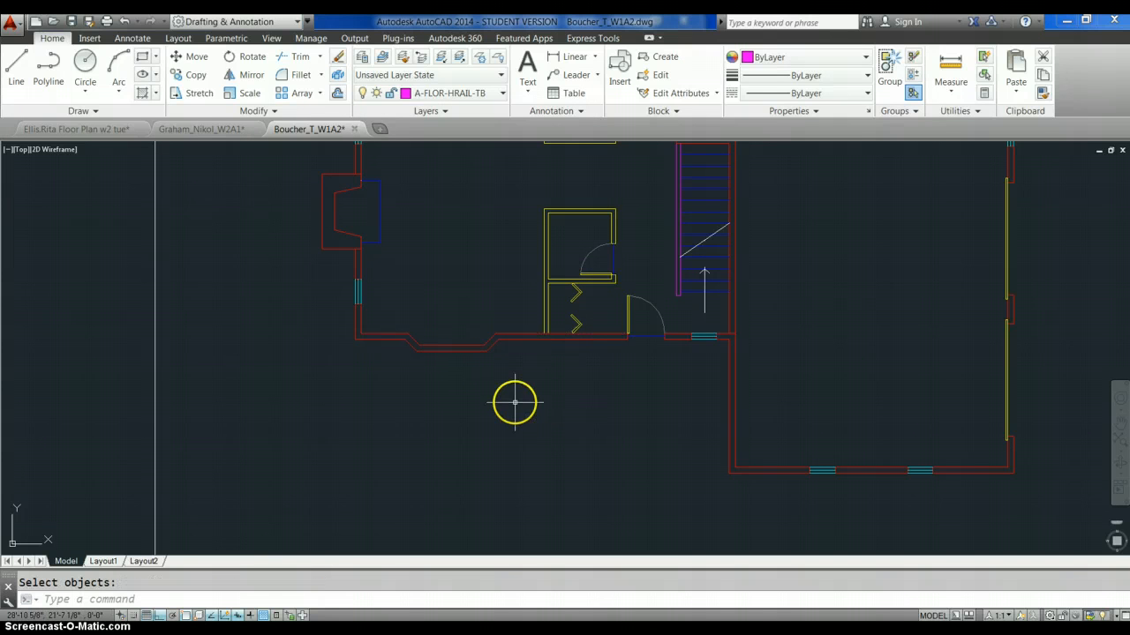
{"action": "key", "text": "Escape"}
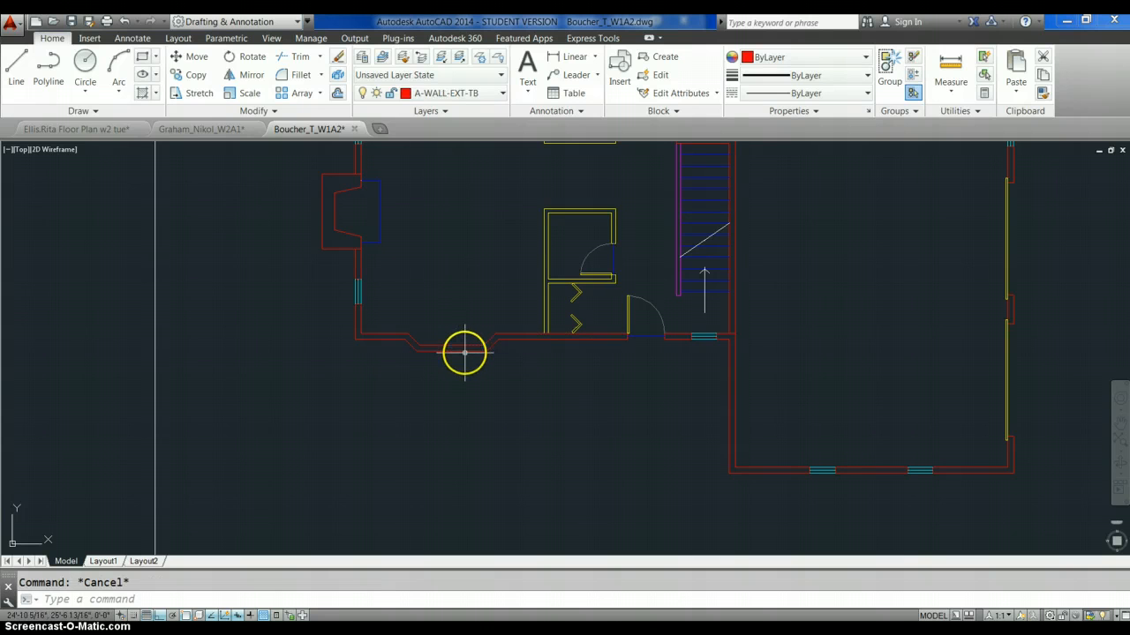
{"action": "left_click", "coordinate": [461, 352]}
{"action": "key", "text": "Escape"}
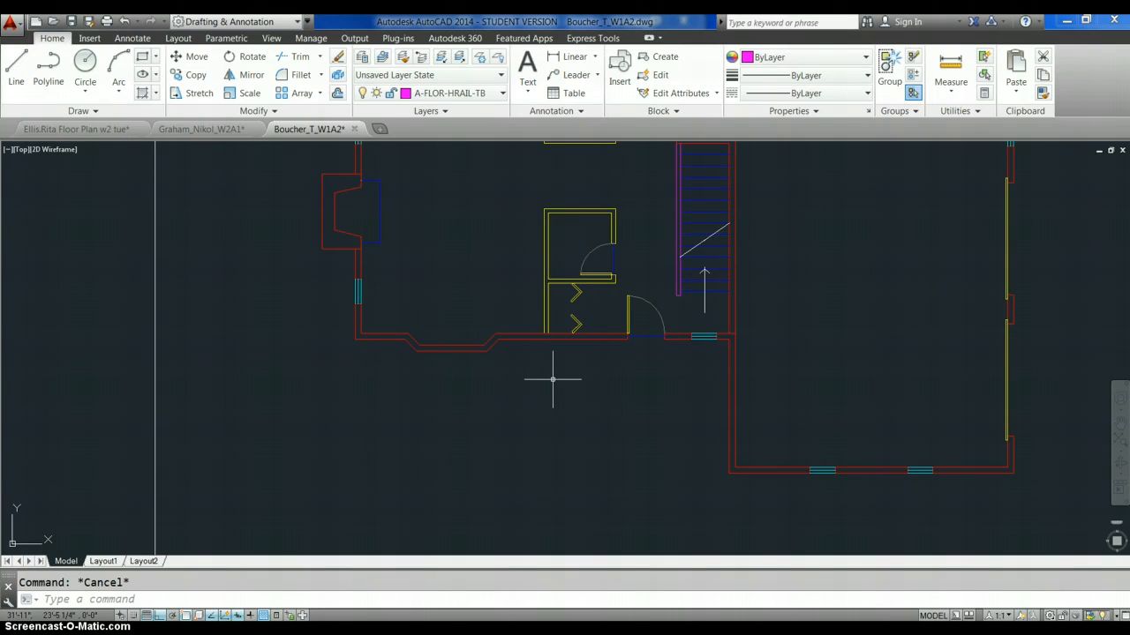
Try to break a gap in the garage's left inner wall line between two picked points, using the Nearest snap, and undo the break
{"action": "left_click", "coordinate": [256, 111]}
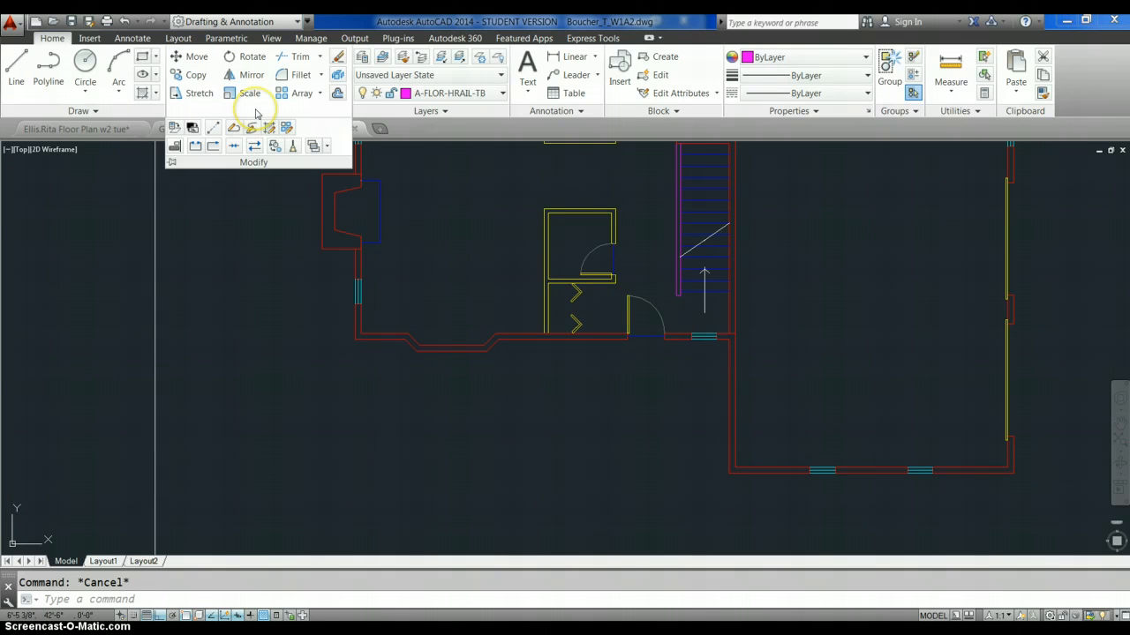
{"action": "left_click", "coordinate": [195, 146]}
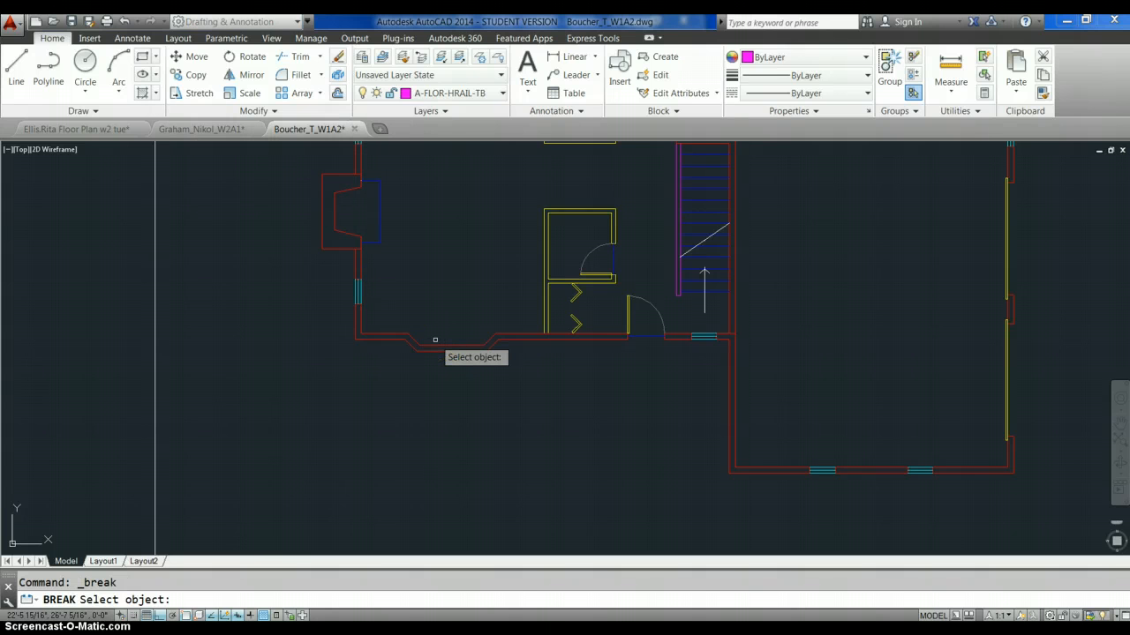
{"action": "left_click", "coordinate": [435, 344]}
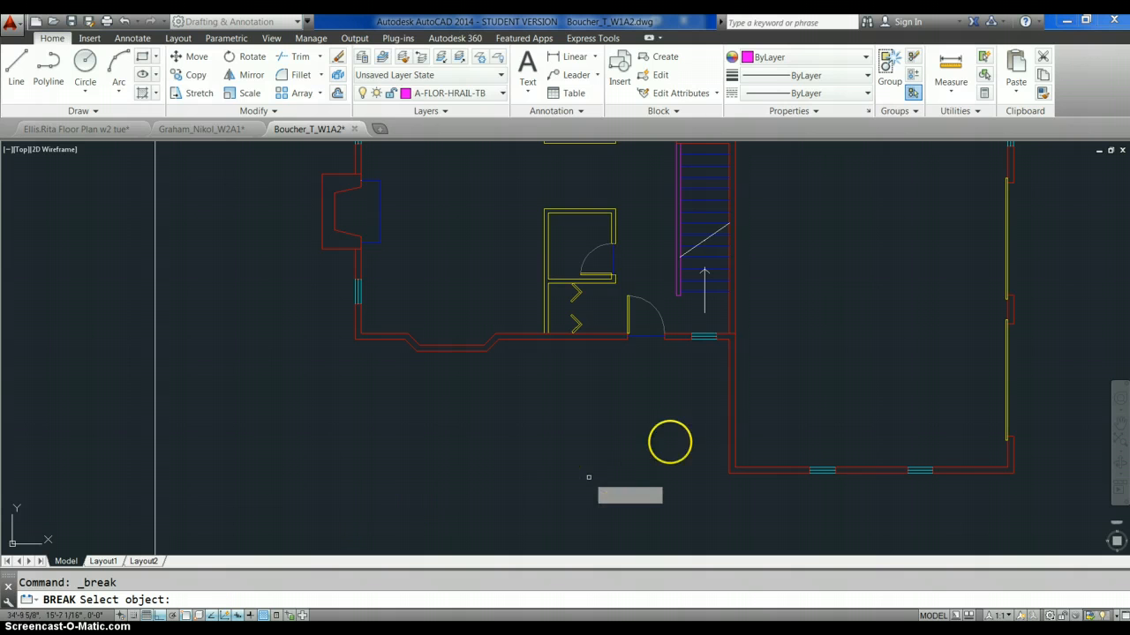
{"action": "left_click", "coordinate": [735, 381]}
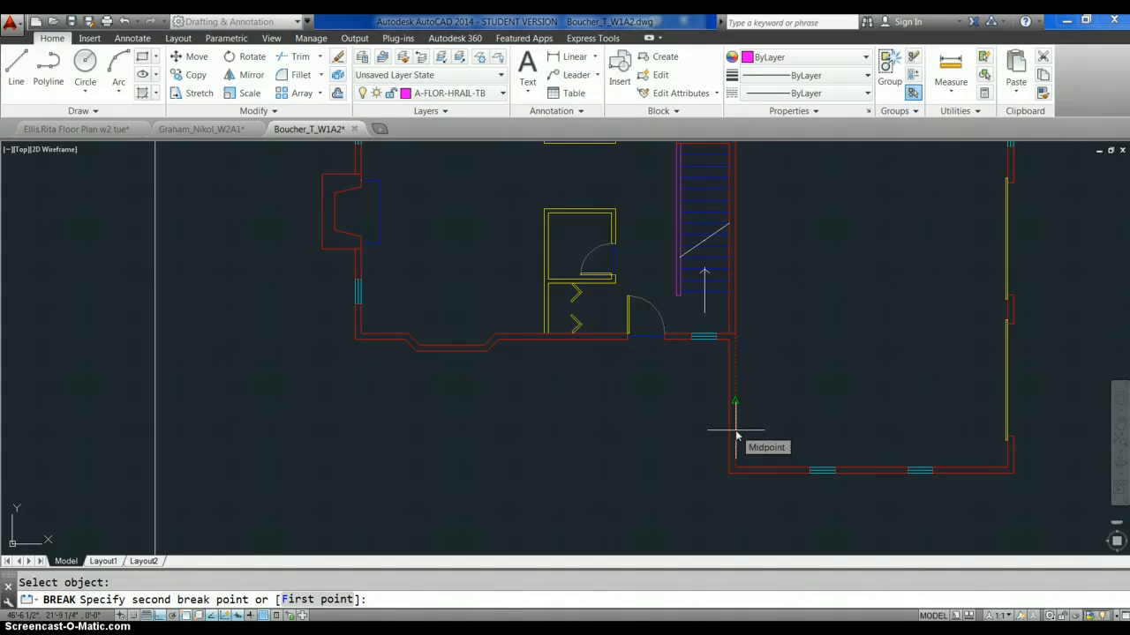
{"action": "type", "text": "nea"}
{"action": "key", "text": "Return"}
{"action": "left_click", "coordinate": [803, 427]}
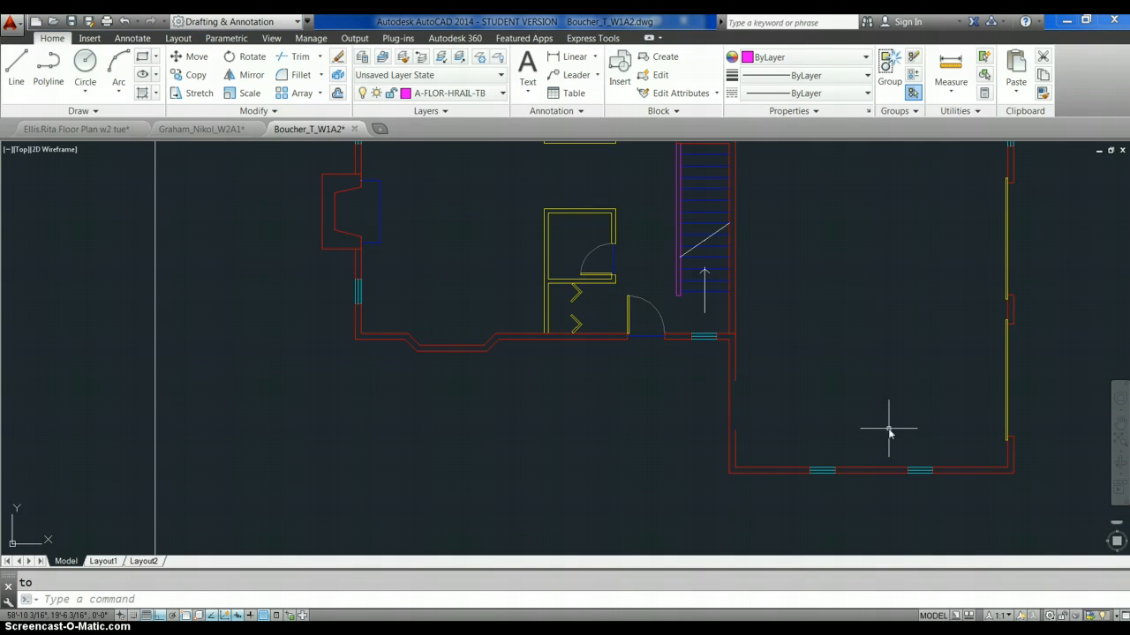
{"action": "type", "text": "u"}
{"action": "key", "text": "Return"}
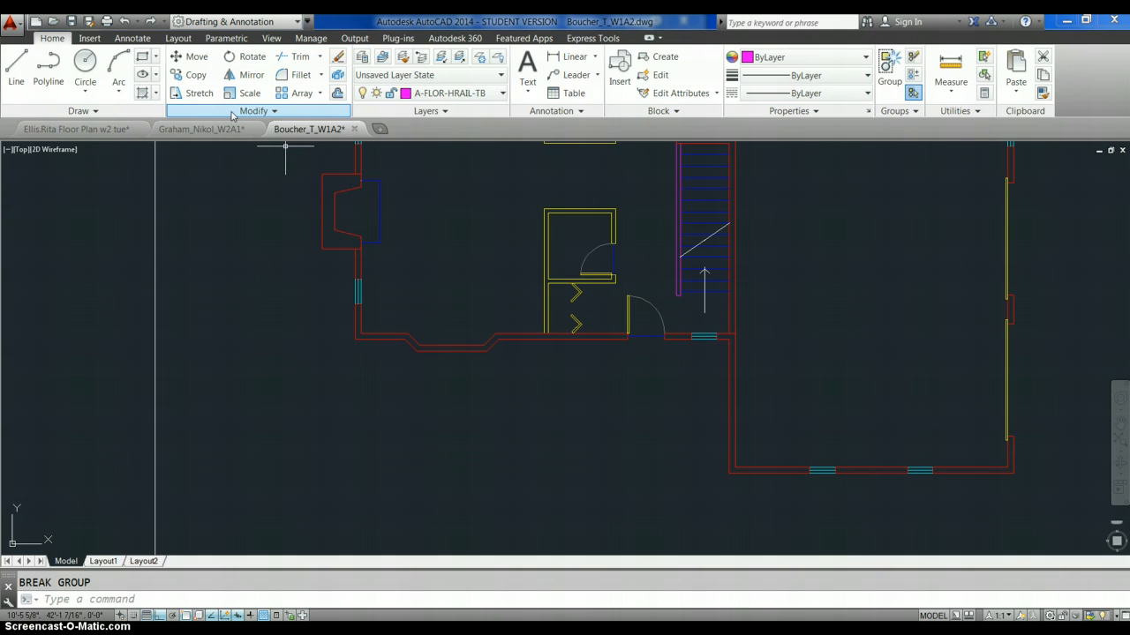
{"action": "left_click", "coordinate": [232, 113]}
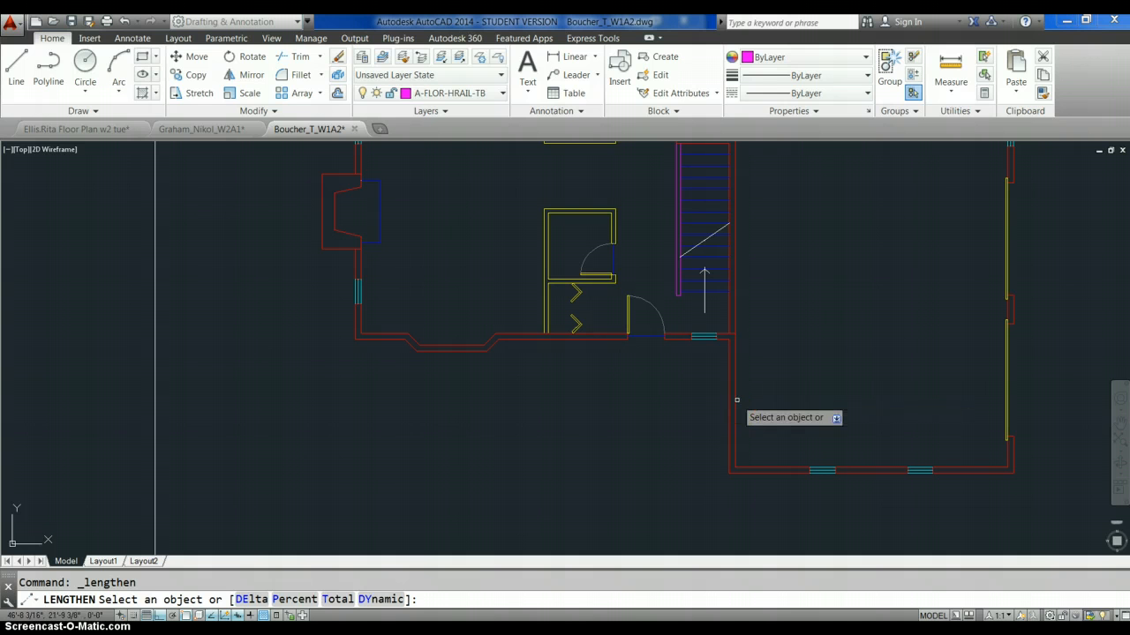
{"action": "type", "text": "mid"}
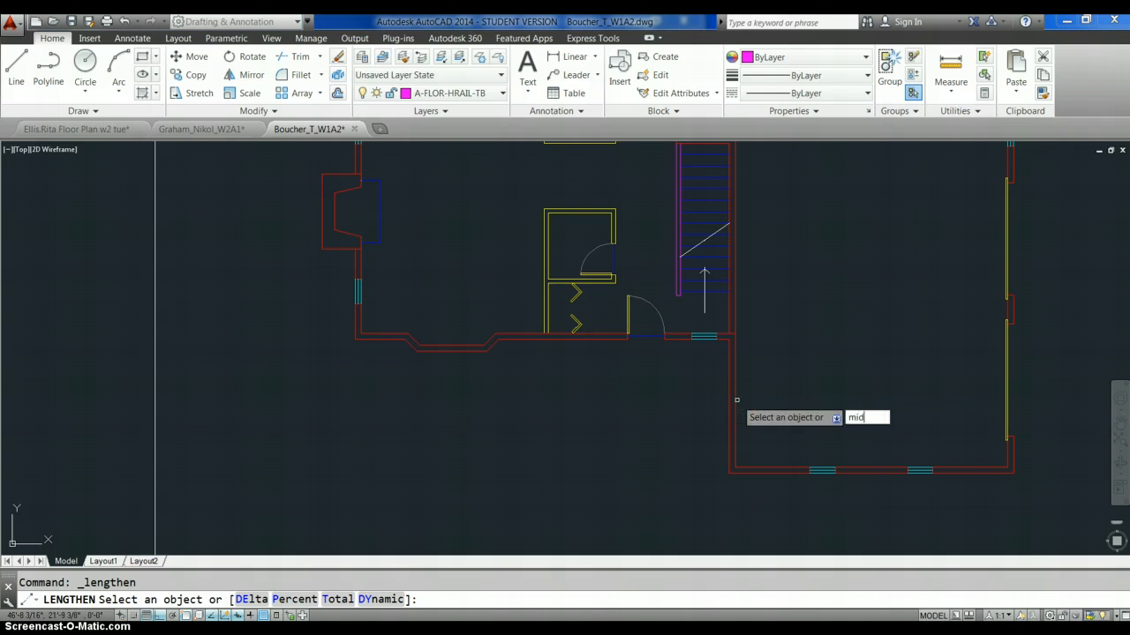
{"action": "key", "text": "Return"}
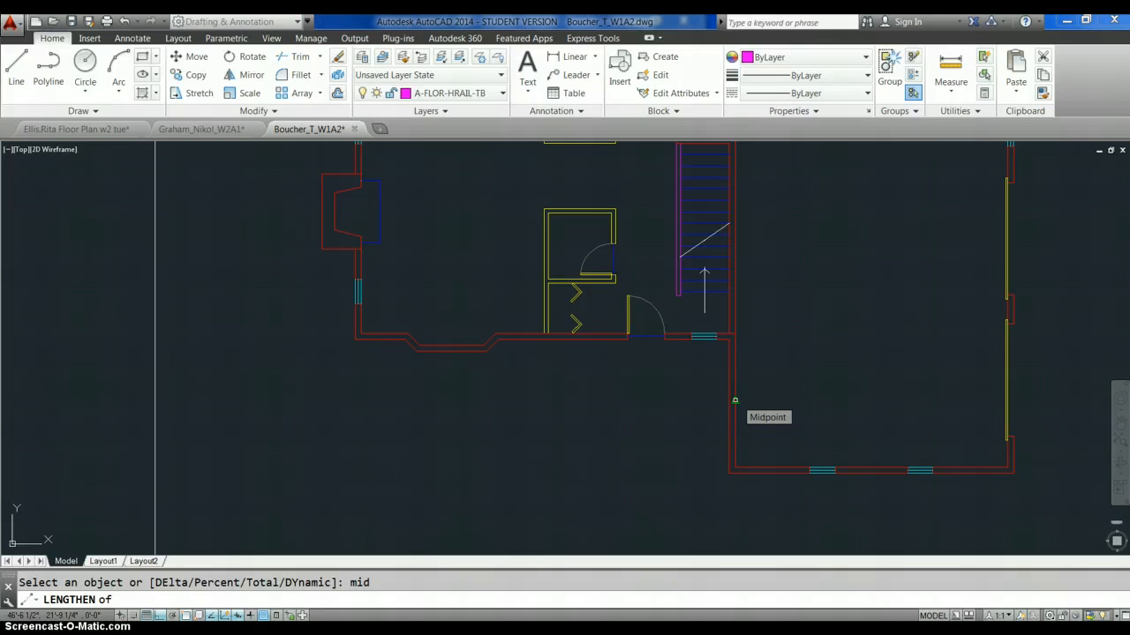
{"action": "left_click", "coordinate": [734, 400]}
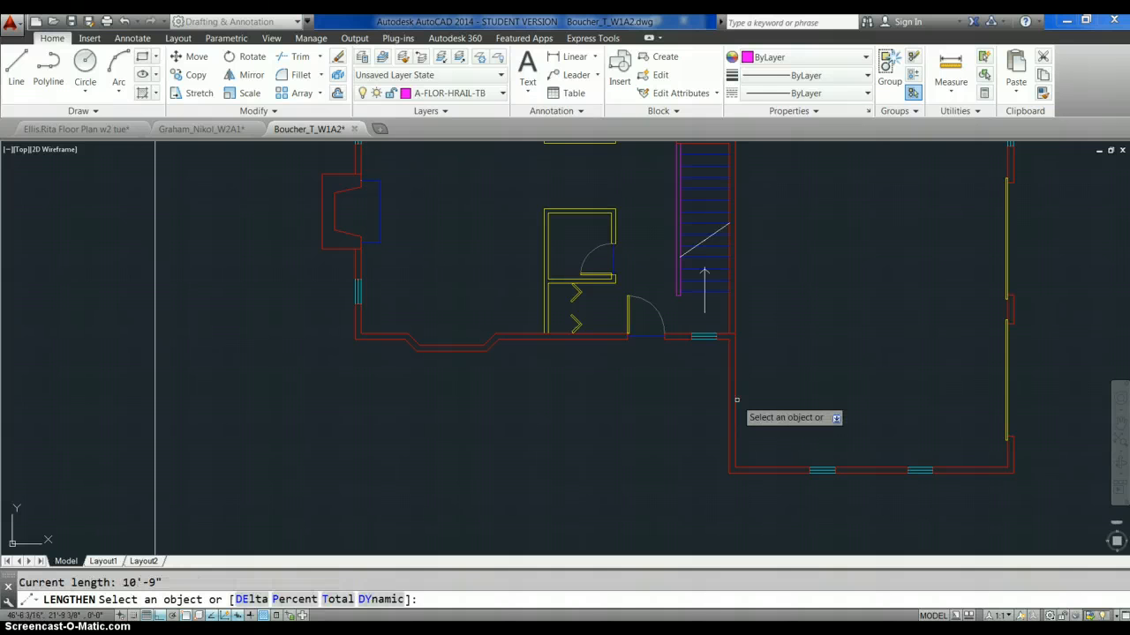
{"action": "key", "text": "Escape"}
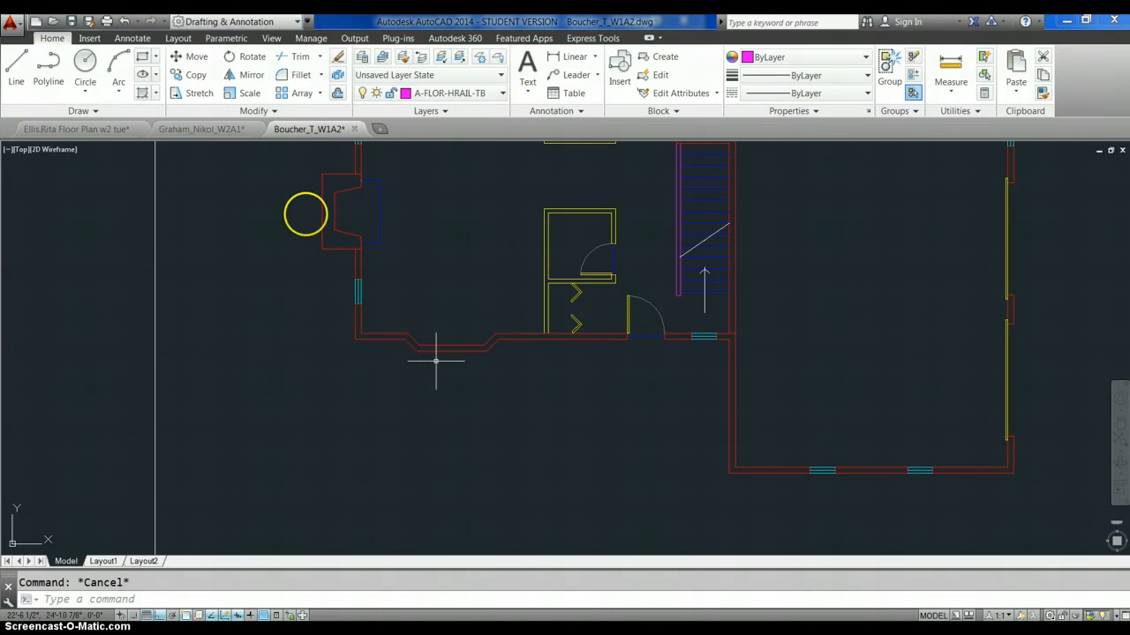
Break the garage's left inner wall line with the First point option, from 1'-6" below its midpoint to the midpoint, and undo the break
{"action": "left_click", "coordinate": [253, 112]}
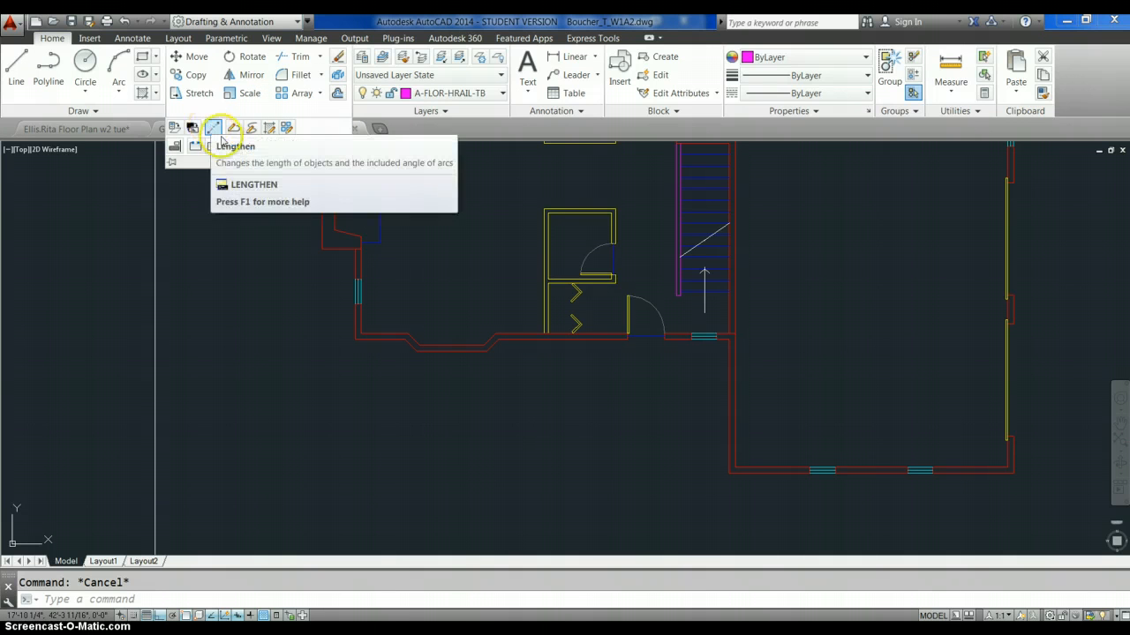
{"action": "left_click", "coordinate": [194, 148]}
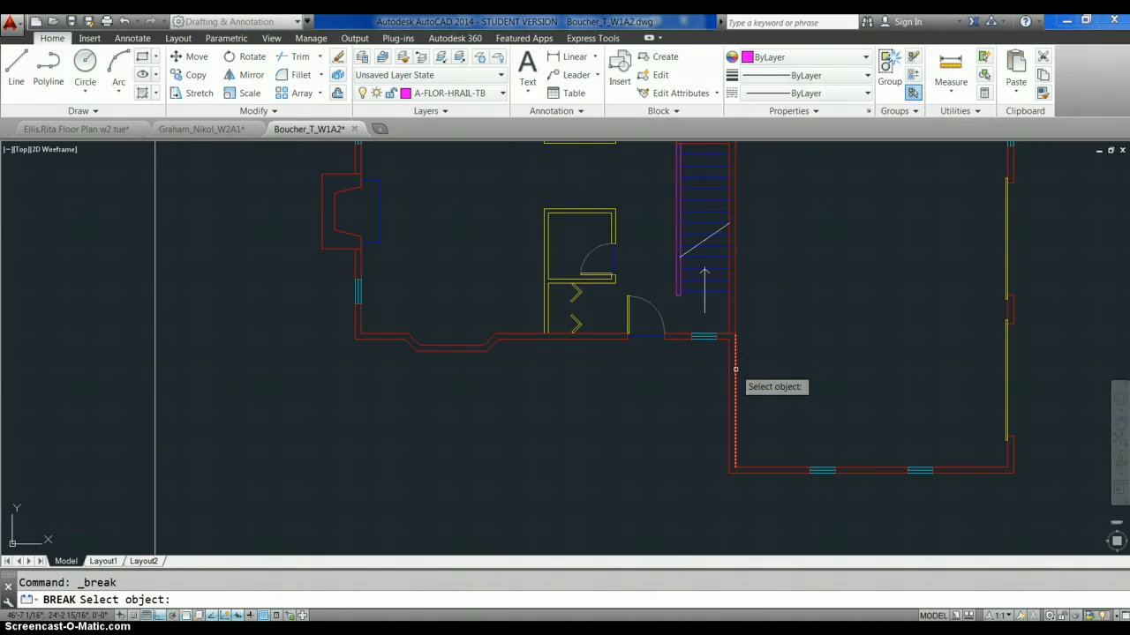
{"action": "left_click", "coordinate": [736, 369]}
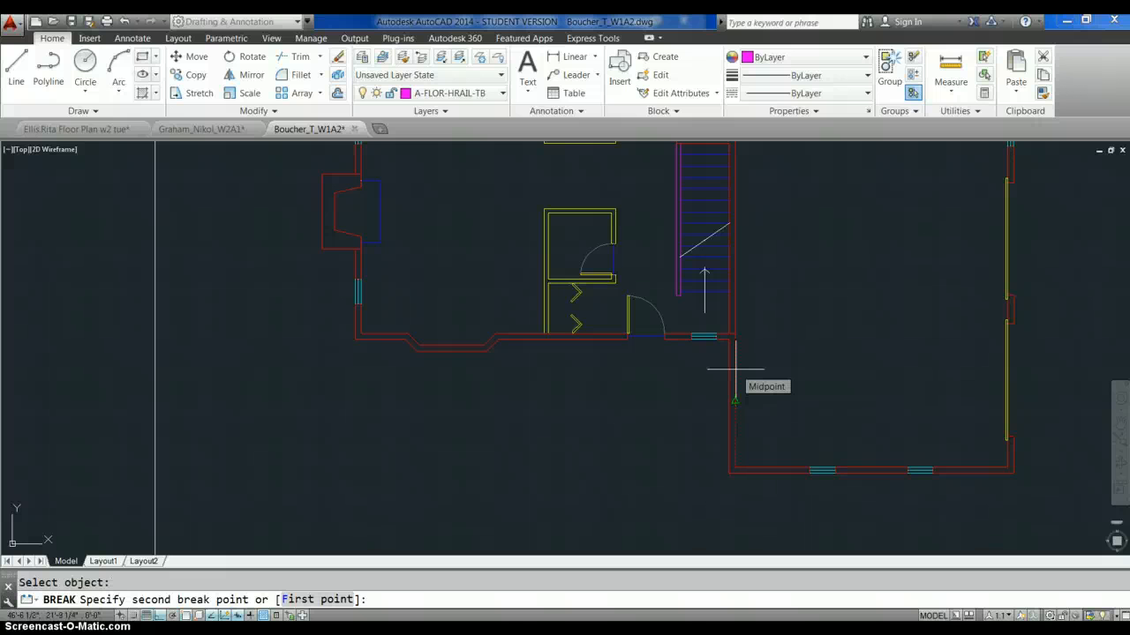
{"action": "type", "text": "f"}
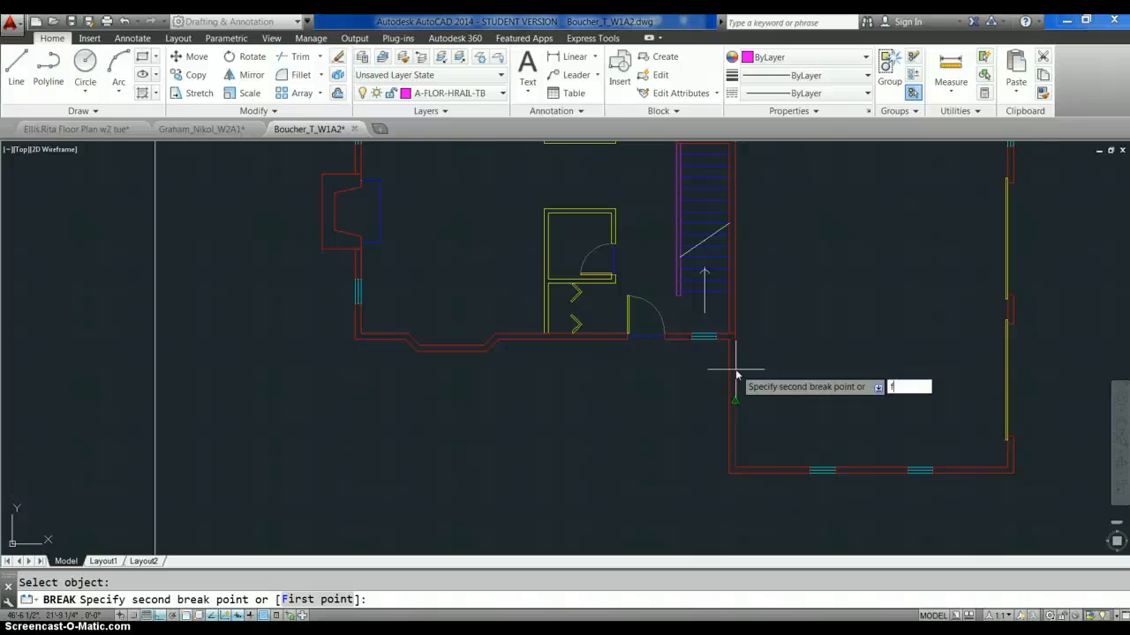
{"action": "key", "text": "Return"}
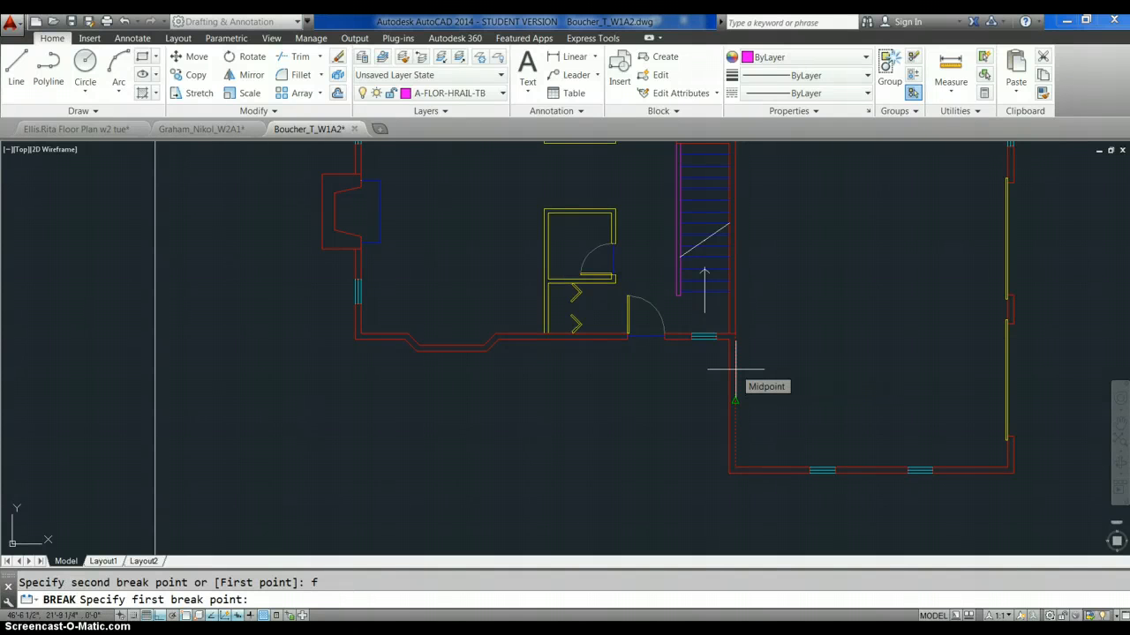
{"action": "left_click", "coordinate": [736, 420]}
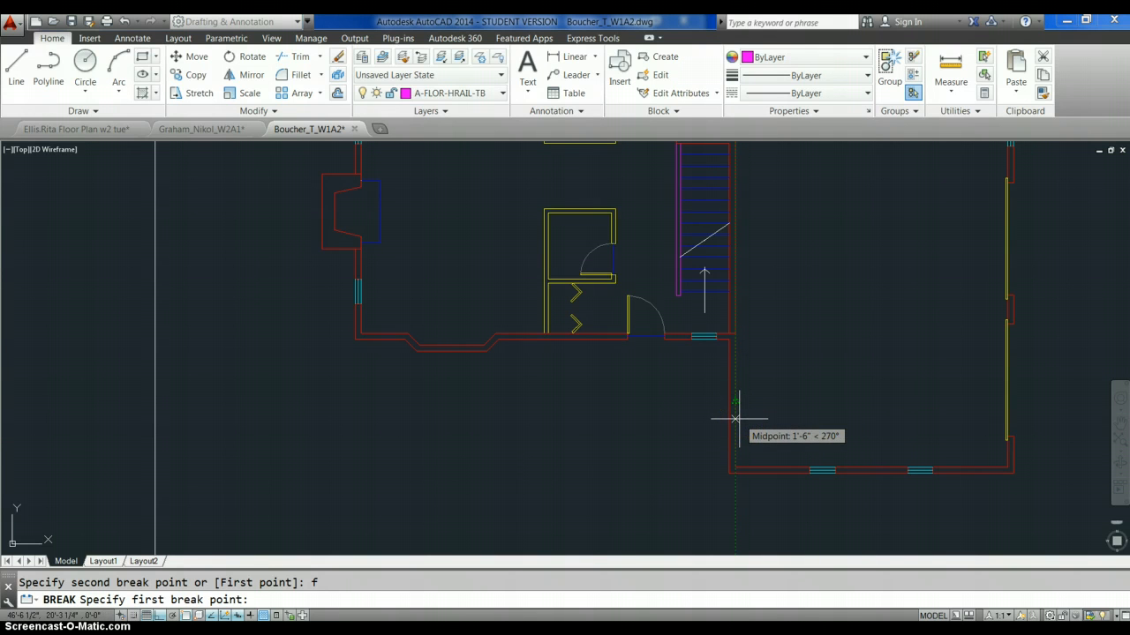
{"action": "left_click", "coordinate": [736, 420]}
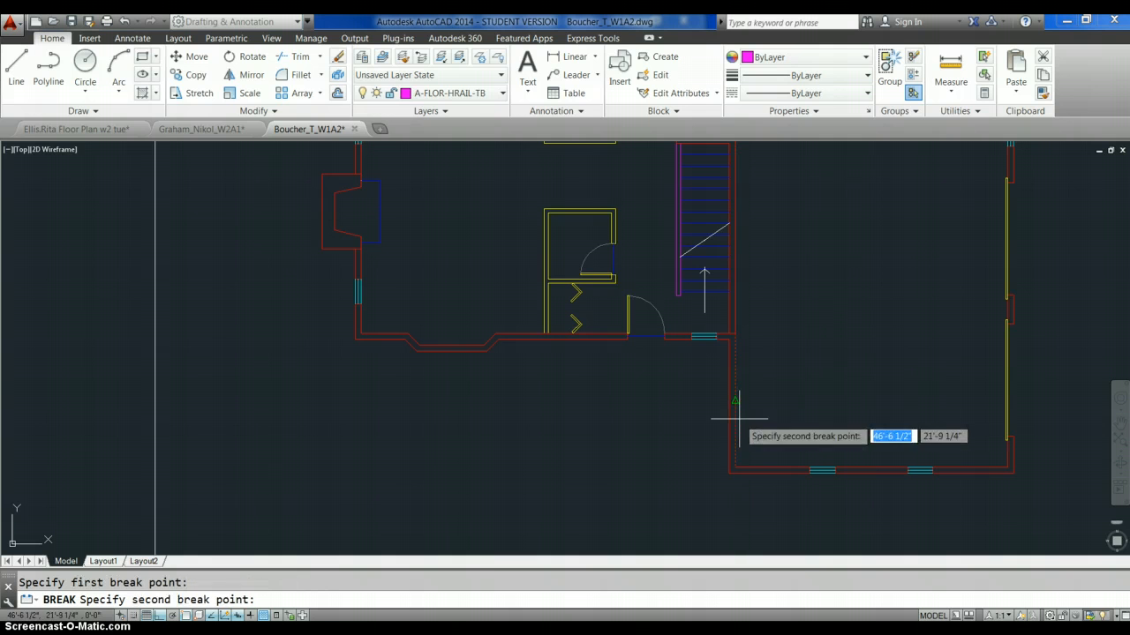
{"action": "left_click", "coordinate": [733, 403]}
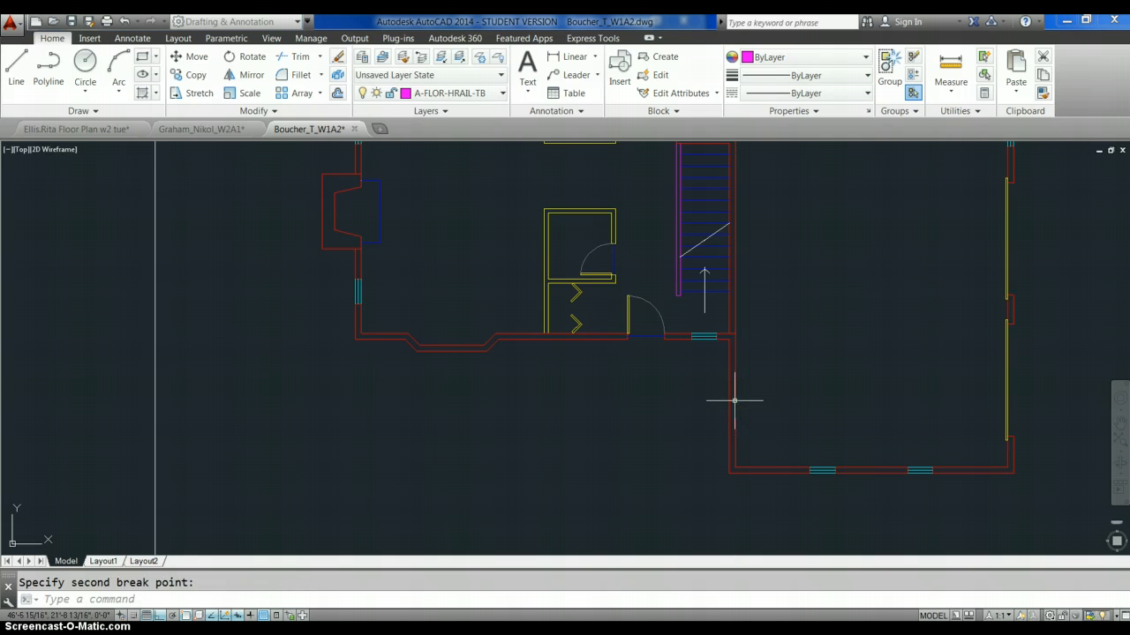
{"action": "left_click", "coordinate": [847, 402]}
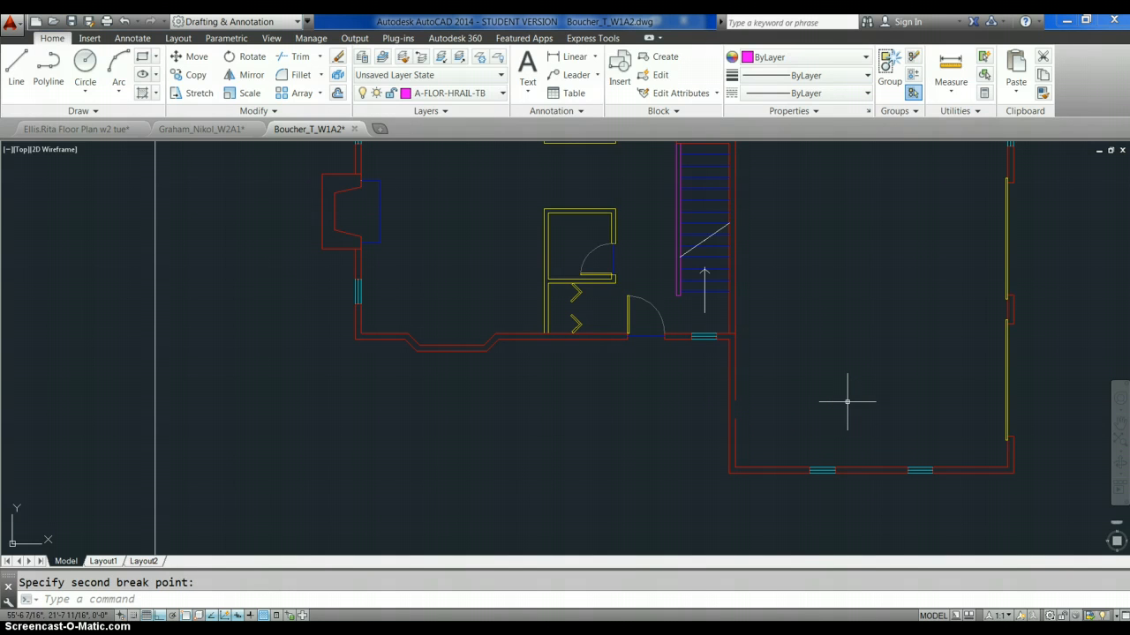
{"action": "key", "text": "ctrl+z"}
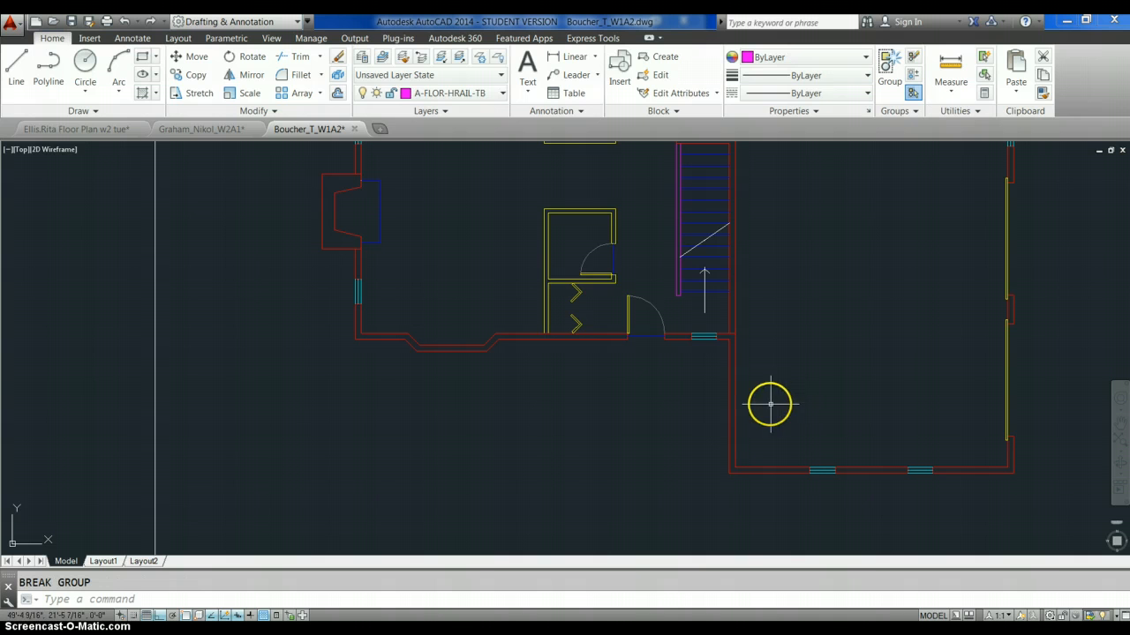
Break the garage's left inner wall line at its midpoint, using @ as the second break point, and check the upper segment
{"action": "left_click", "coordinate": [277, 115]}
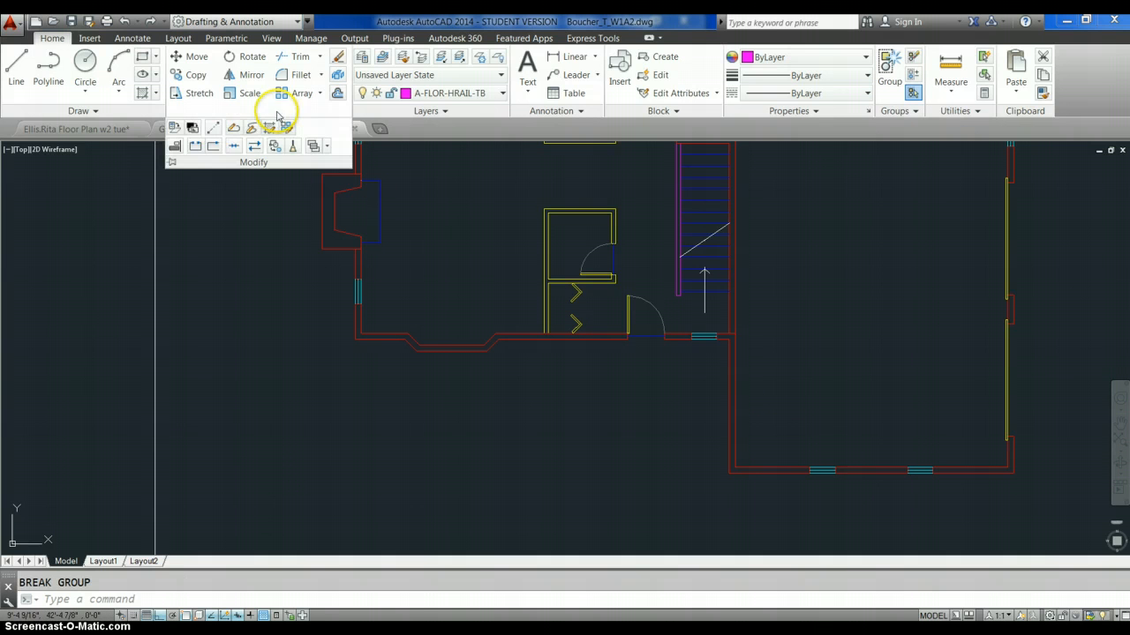
{"action": "left_click", "coordinate": [195, 145]}
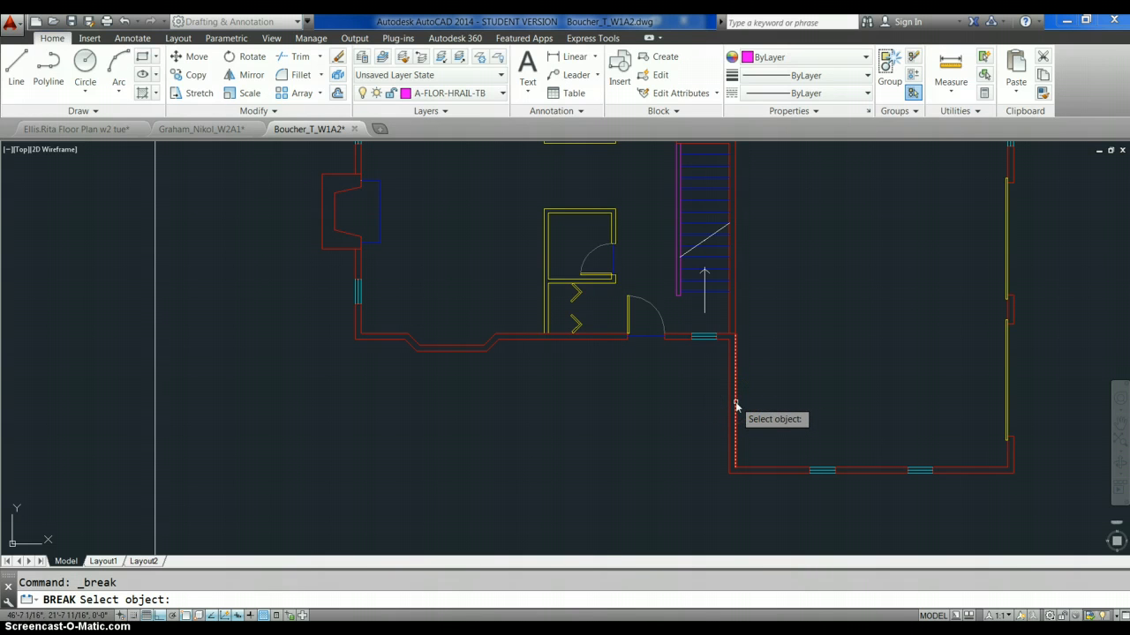
{"action": "type", "text": "mid"}
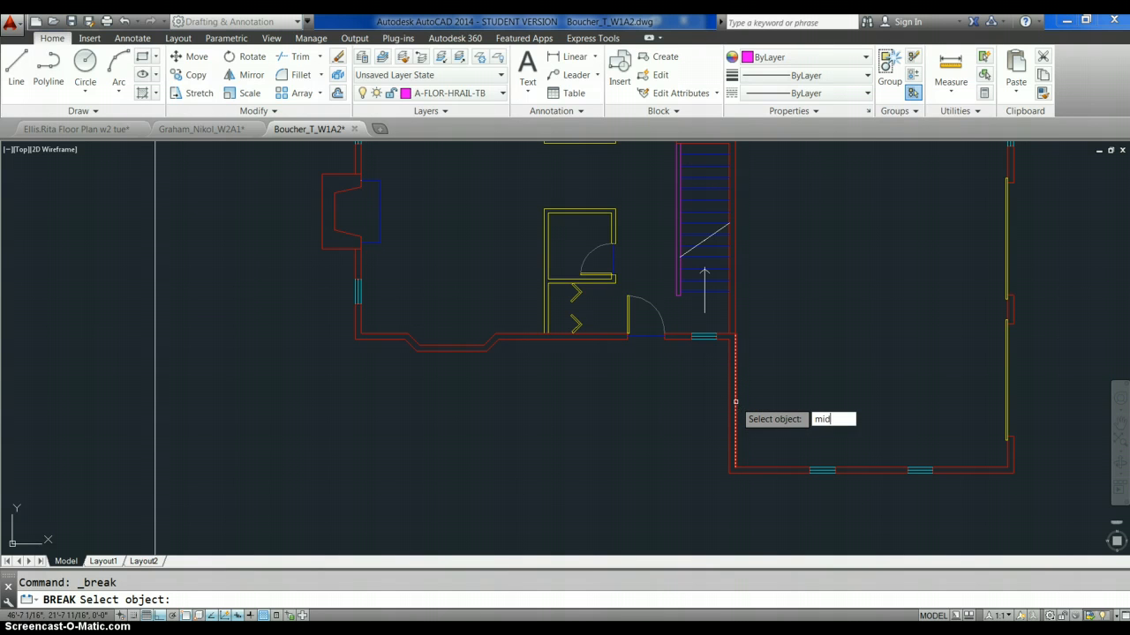
{"action": "key", "text": "Return"}
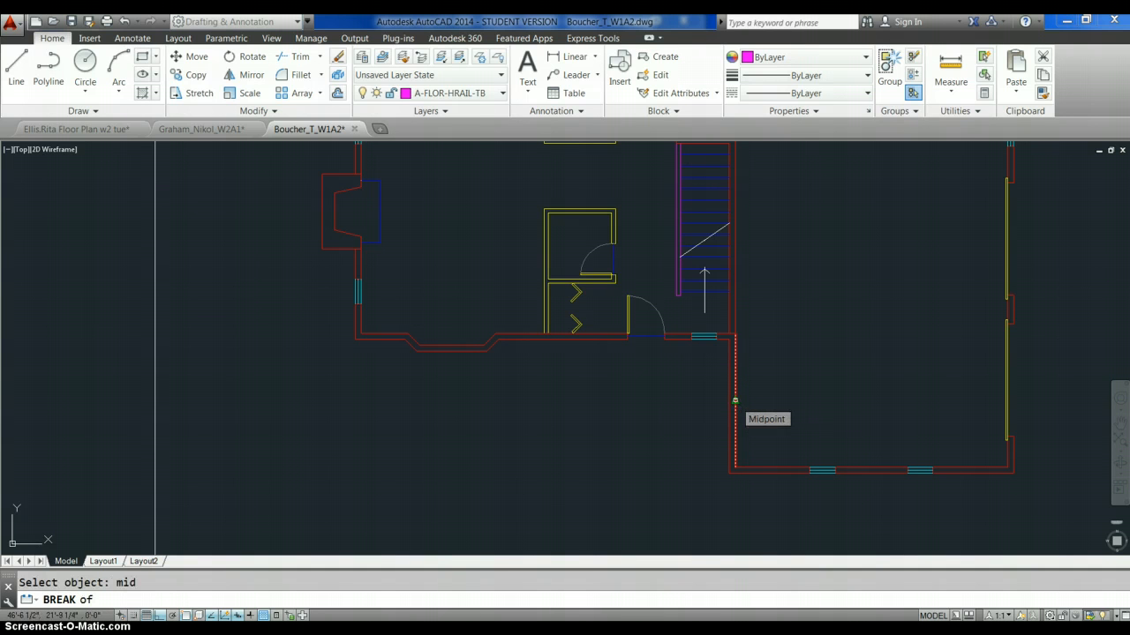
{"action": "left_click", "coordinate": [734, 399]}
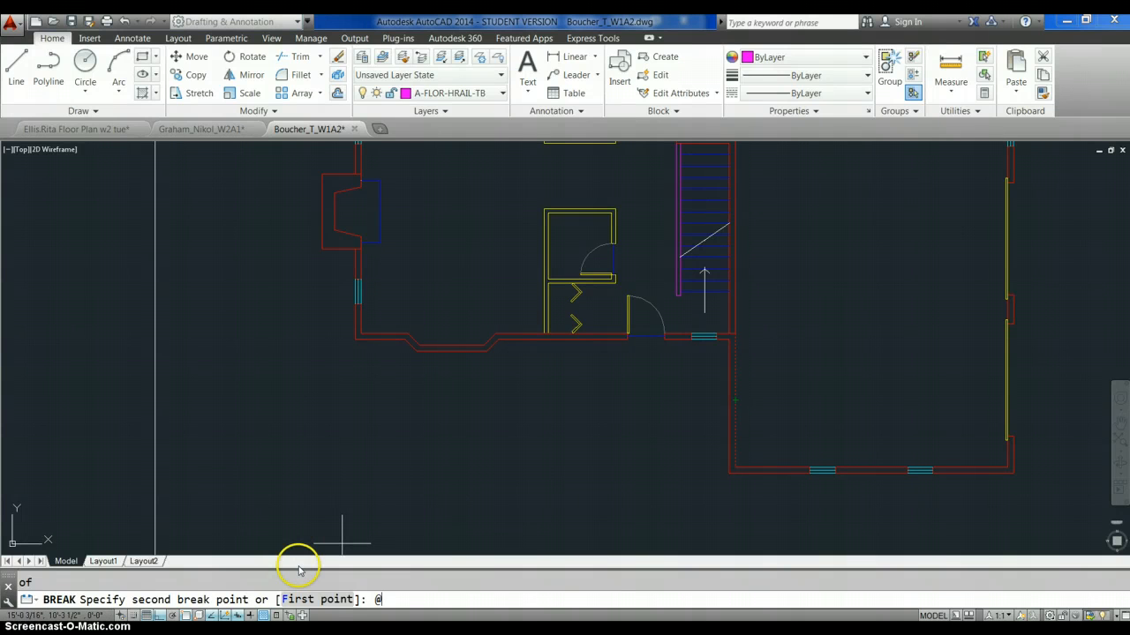
{"action": "key", "text": "Return"}
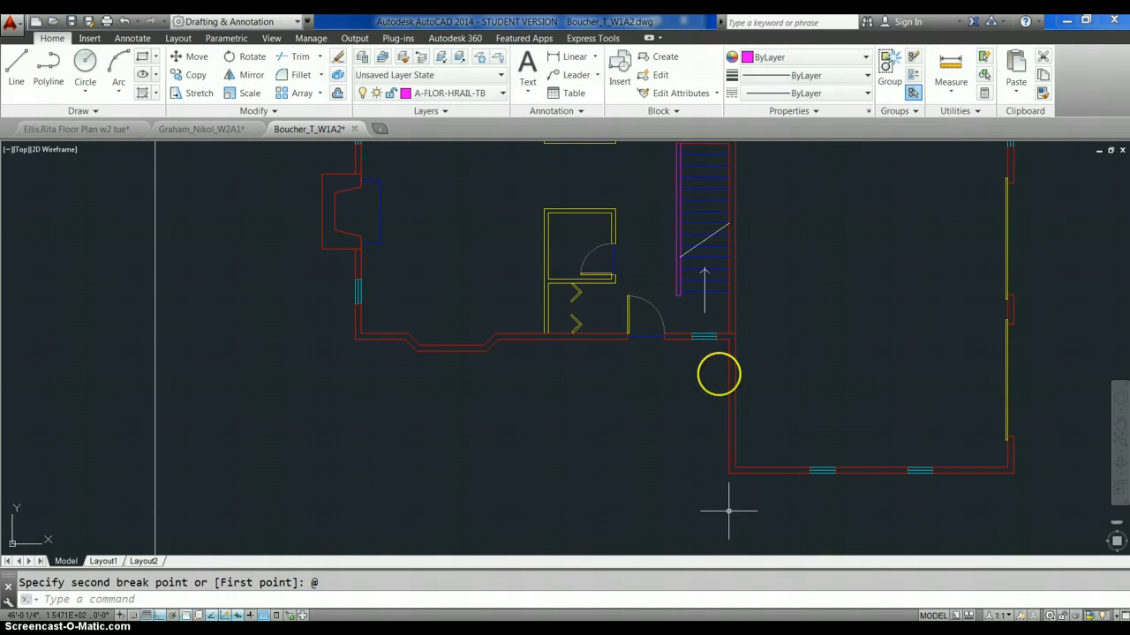
{"action": "key", "text": "Escape"}
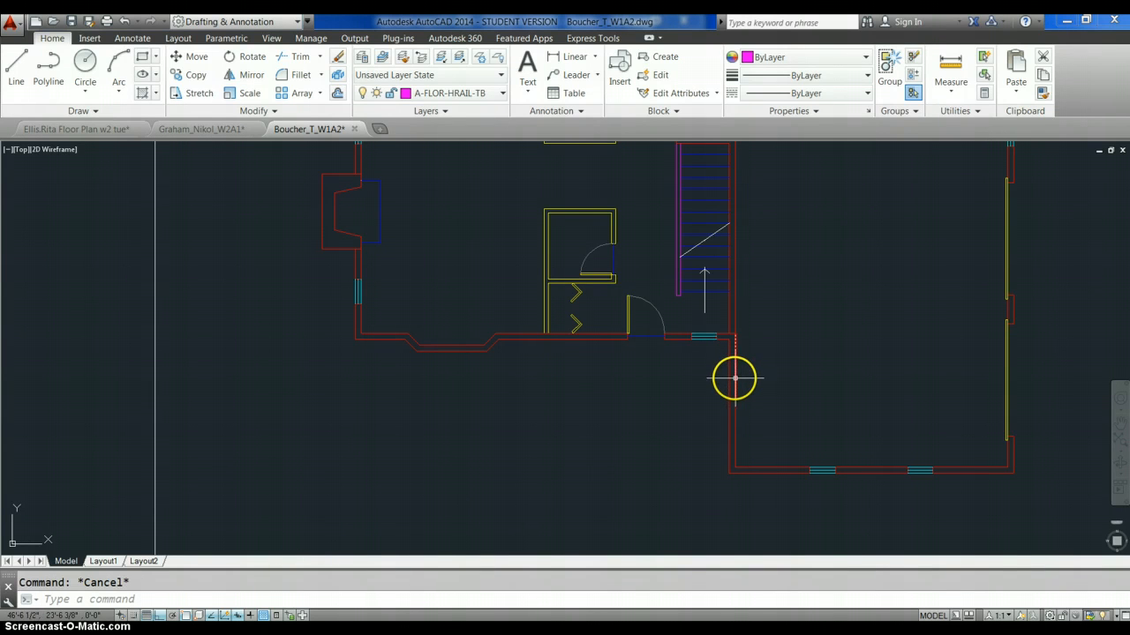
{"action": "left_click", "coordinate": [734, 378]}
{"action": "key", "text": "Escape"}
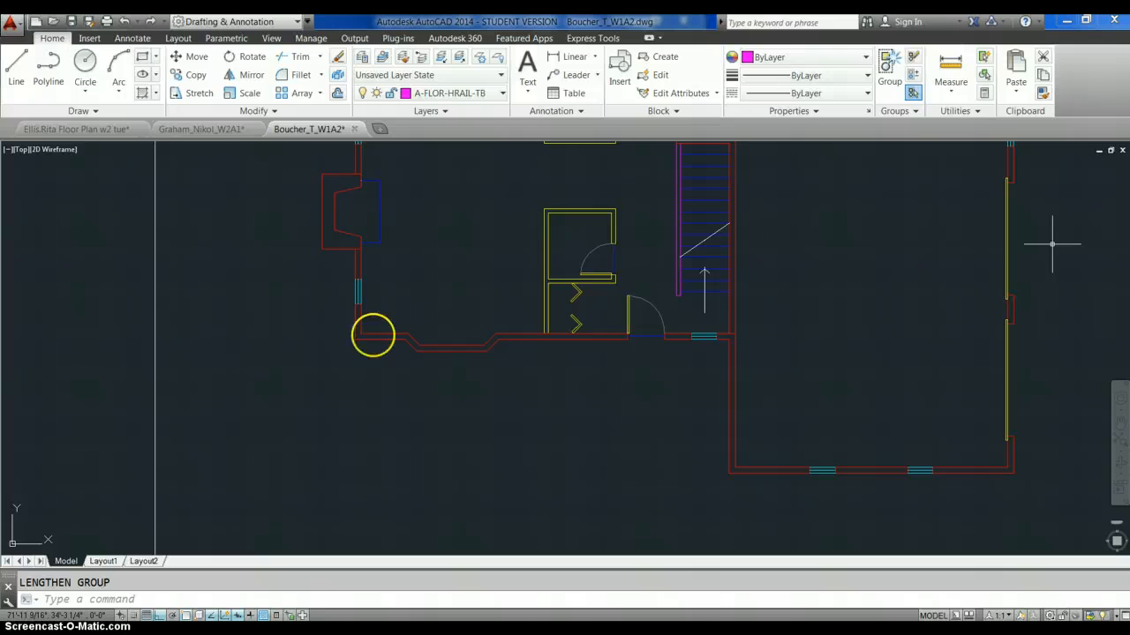
Review the list of available object snap modes and close it without changing any
{"action": "right_click", "coordinate": [185, 617]}
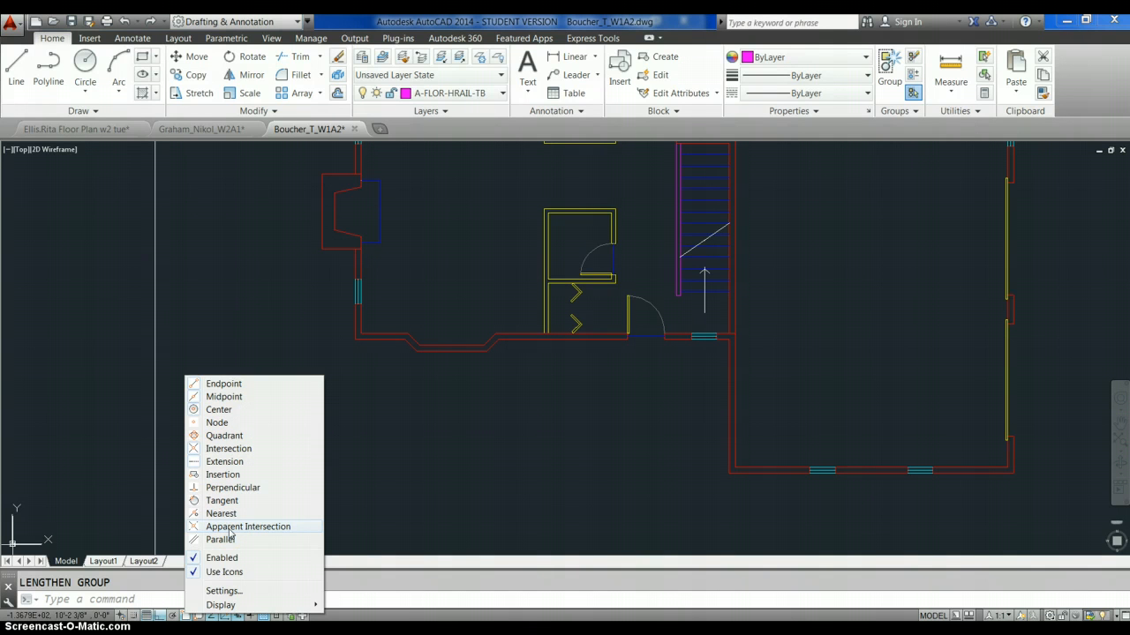
{"action": "left_click", "coordinate": [470, 405]}
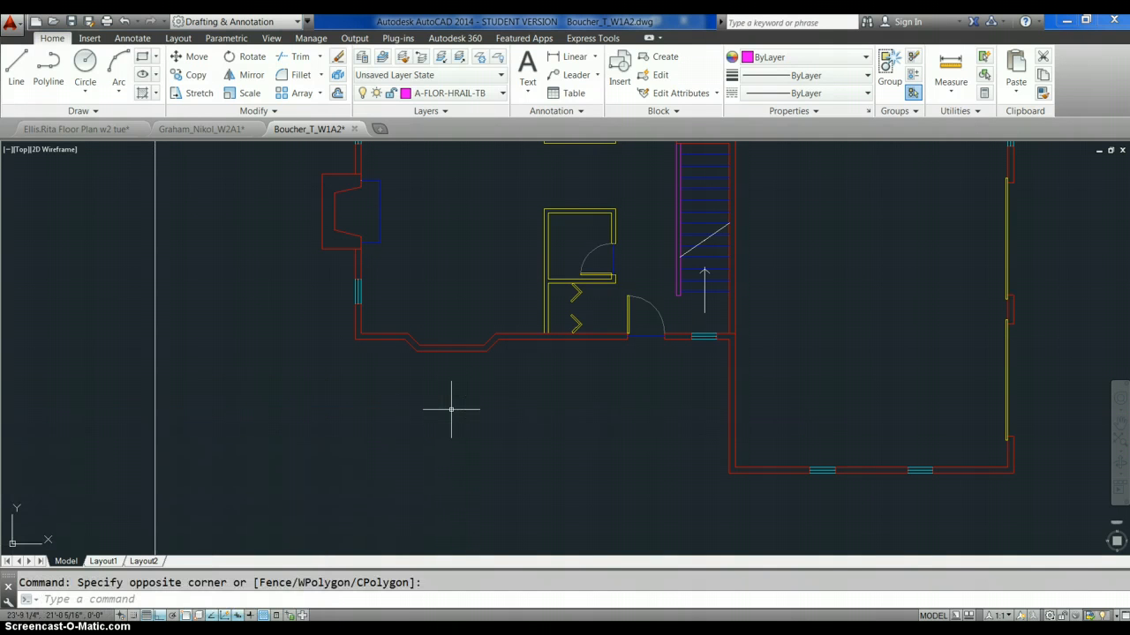
{"action": "left_click", "coordinate": [486, 443]}
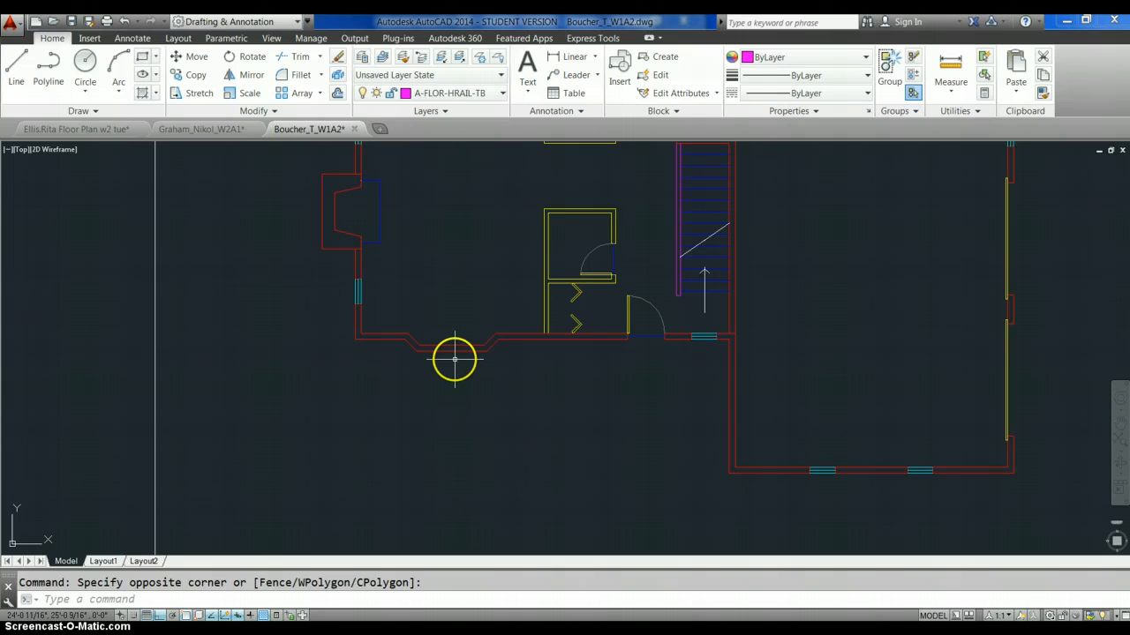
{"action": "scroll", "coordinate": [481, 382], "scroll_direction": "down", "scroll_amount": 2}
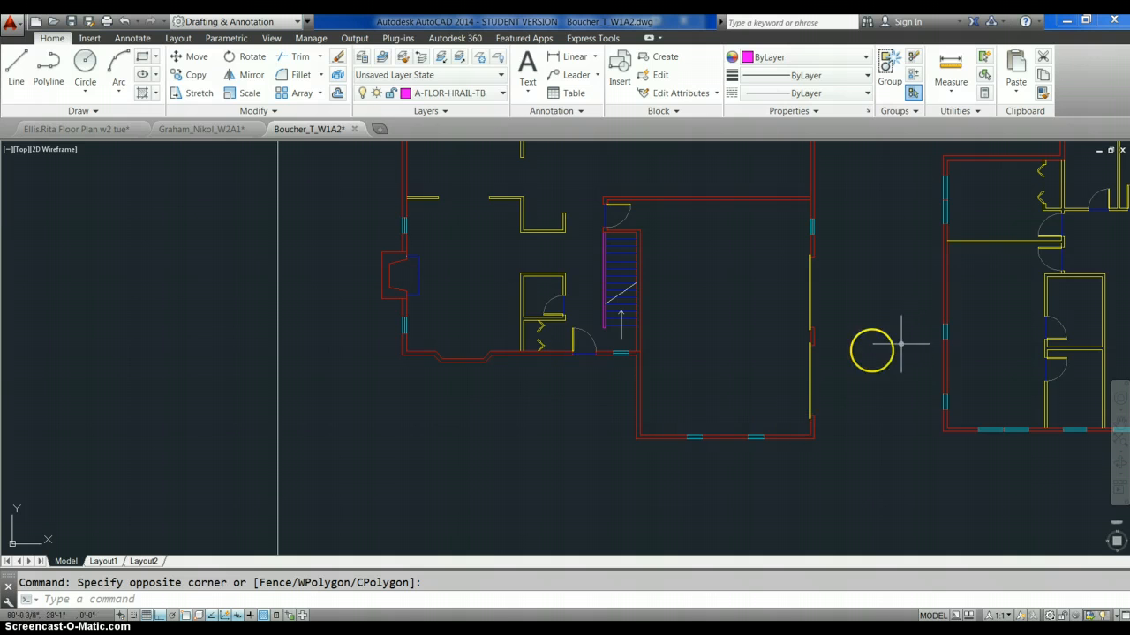
{"action": "scroll", "coordinate": [734, 407], "scroll_direction": "up", "scroll_amount": 2}
{"action": "scroll", "coordinate": [733, 405], "scroll_direction": "up", "scroll_amount": 2}
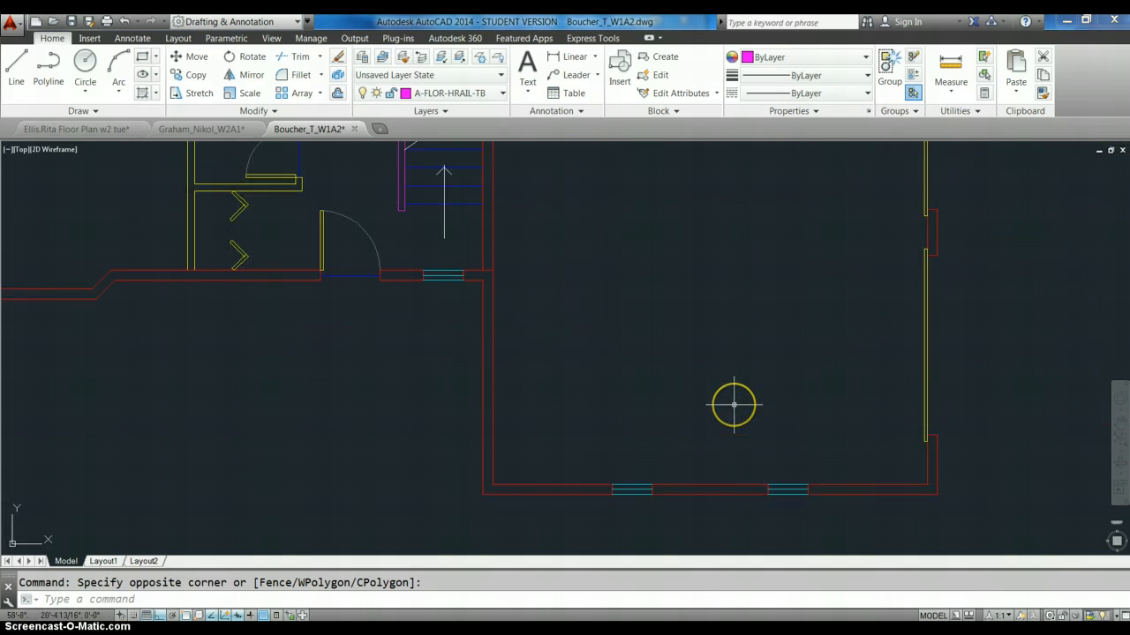
{"action": "type", "text": "co"}
{"action": "key", "text": "Return"}
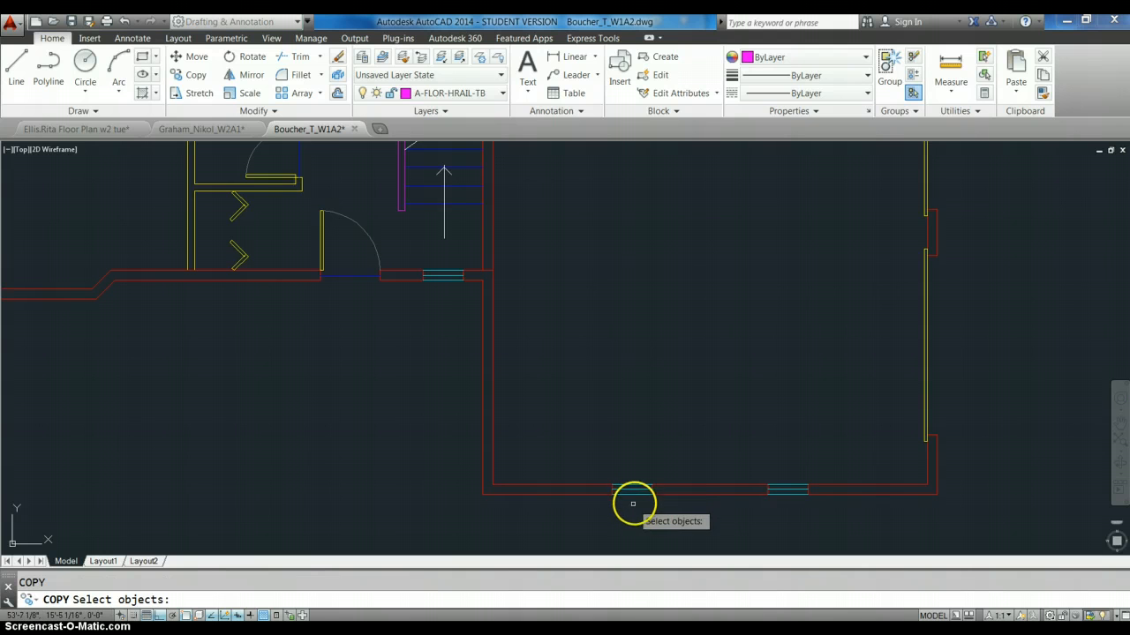
{"action": "left_click", "coordinate": [634, 504]}
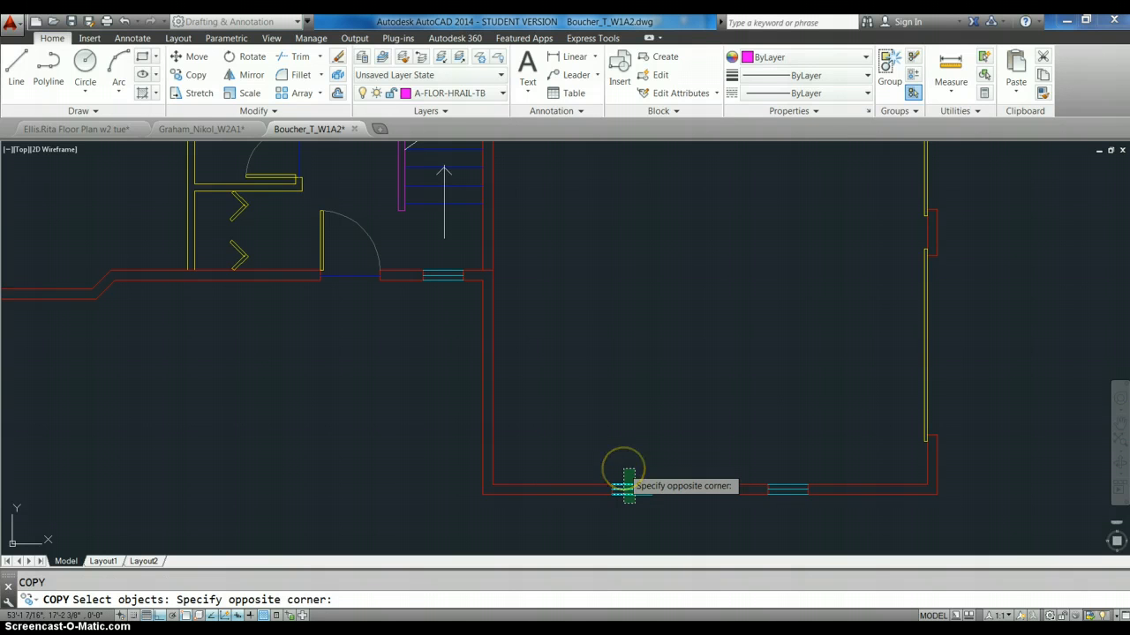
{"action": "key", "text": "Escape"}
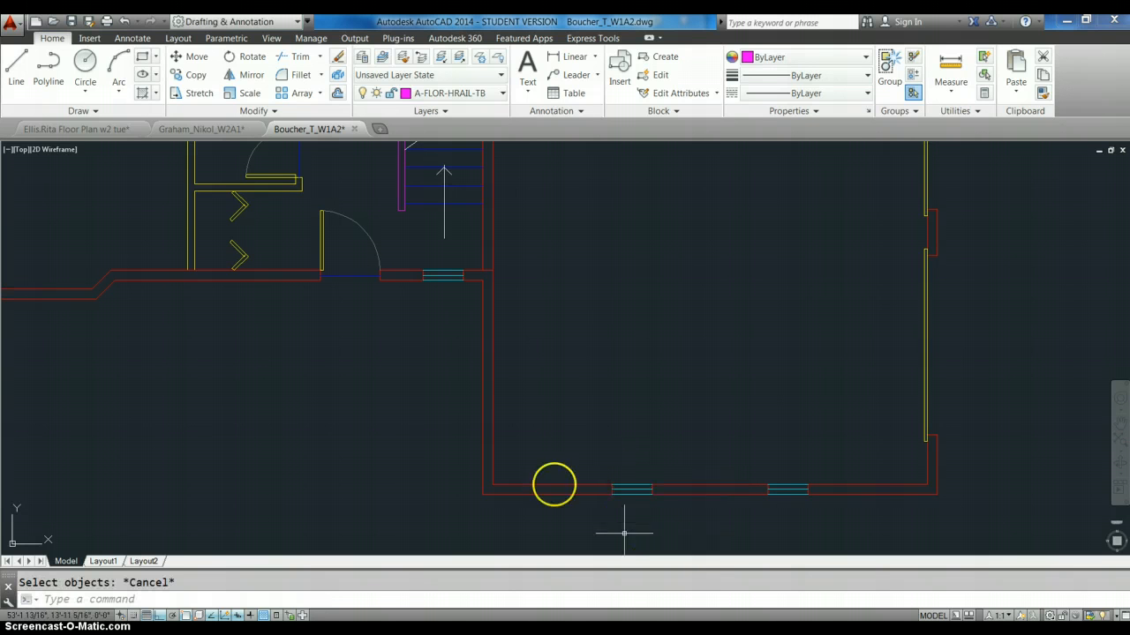
Copy the left window in the garage's front wall from the midpoint of its inner edge to the midpoint of the bay's inner front wall
{"action": "left_click", "coordinate": [190, 75]}
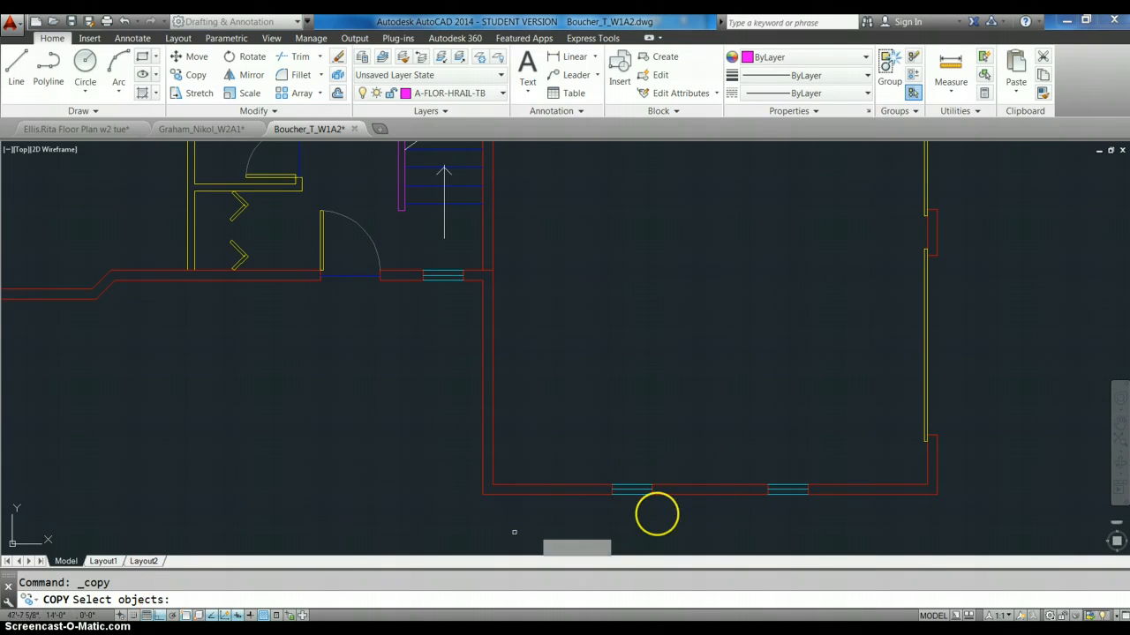
{"action": "left_click", "coordinate": [645, 498]}
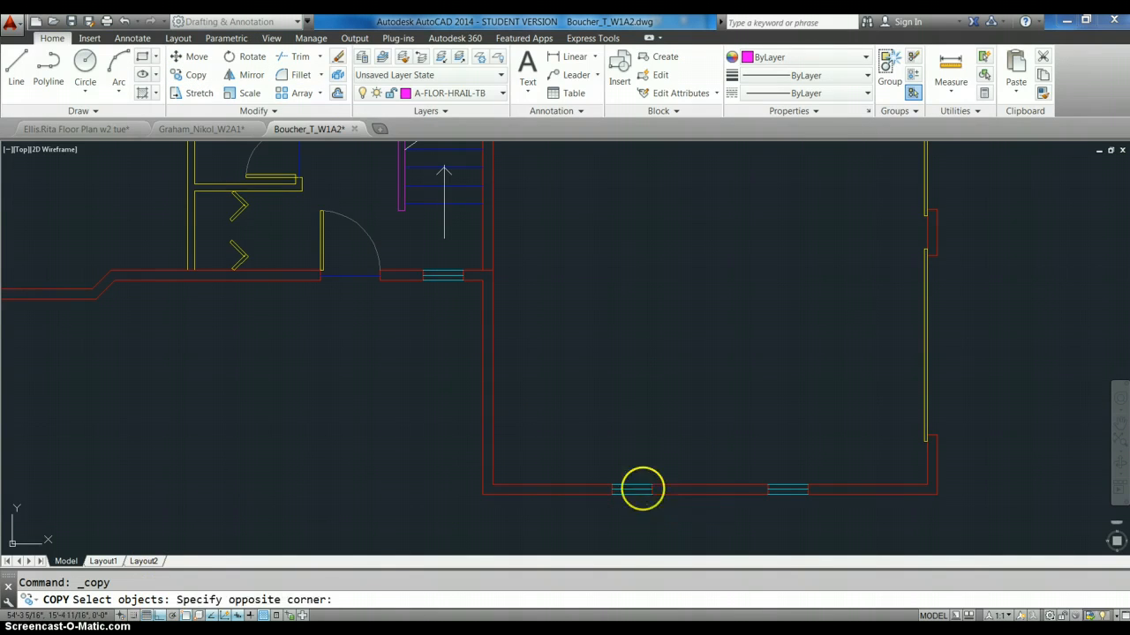
{"action": "left_click", "coordinate": [634, 452]}
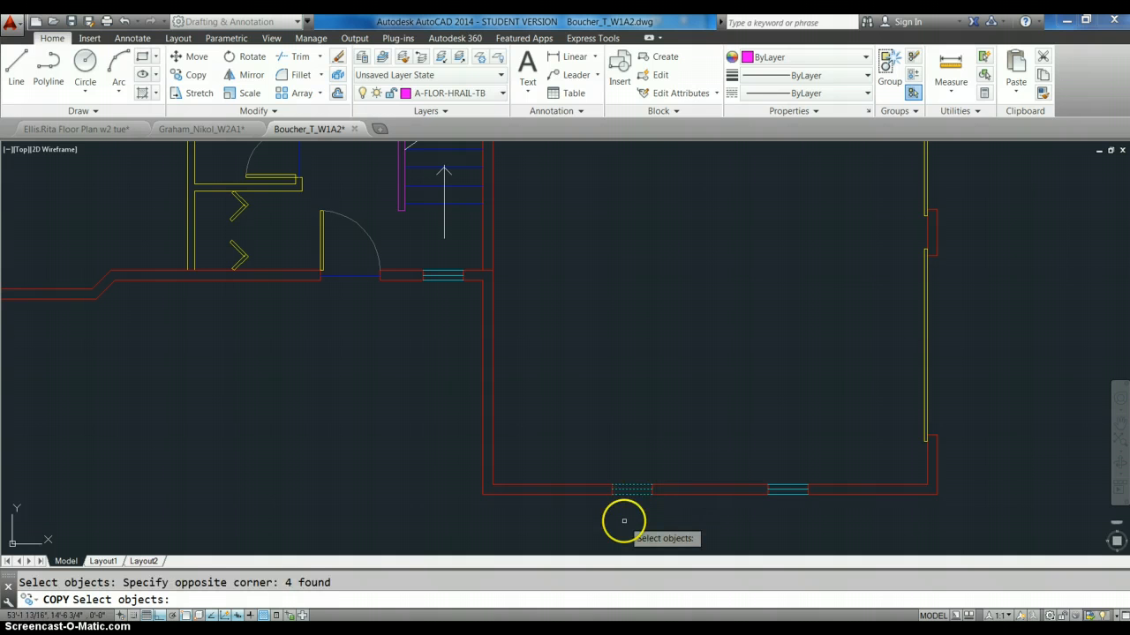
{"action": "key", "text": "Return"}
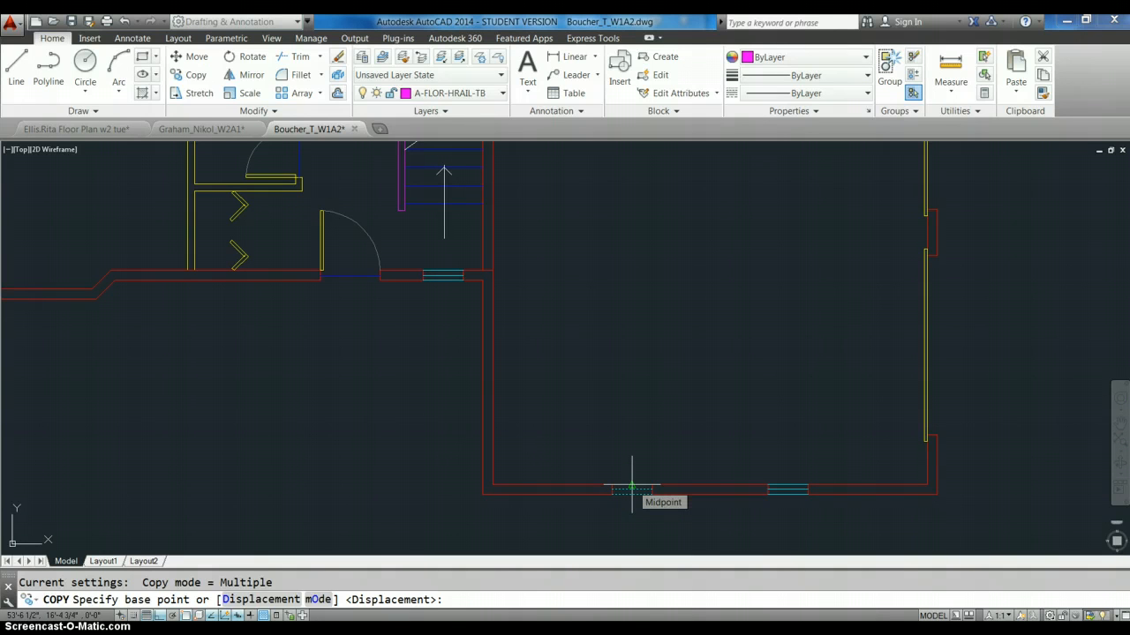
{"action": "left_click", "coordinate": [632, 486]}
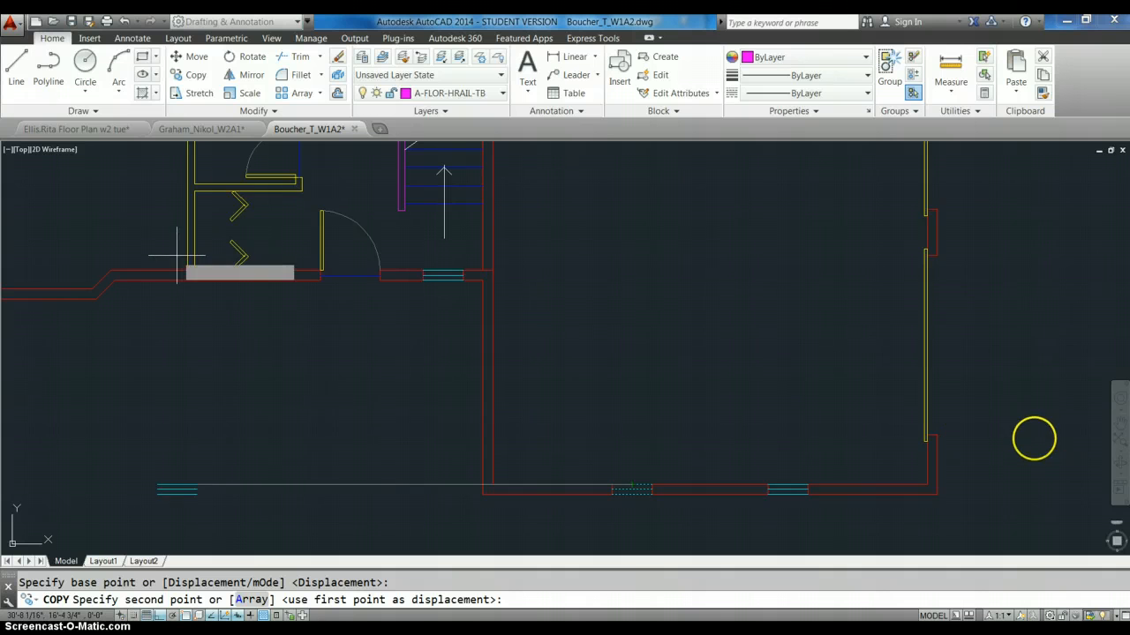
{"action": "left_click", "coordinate": [1117, 421]}
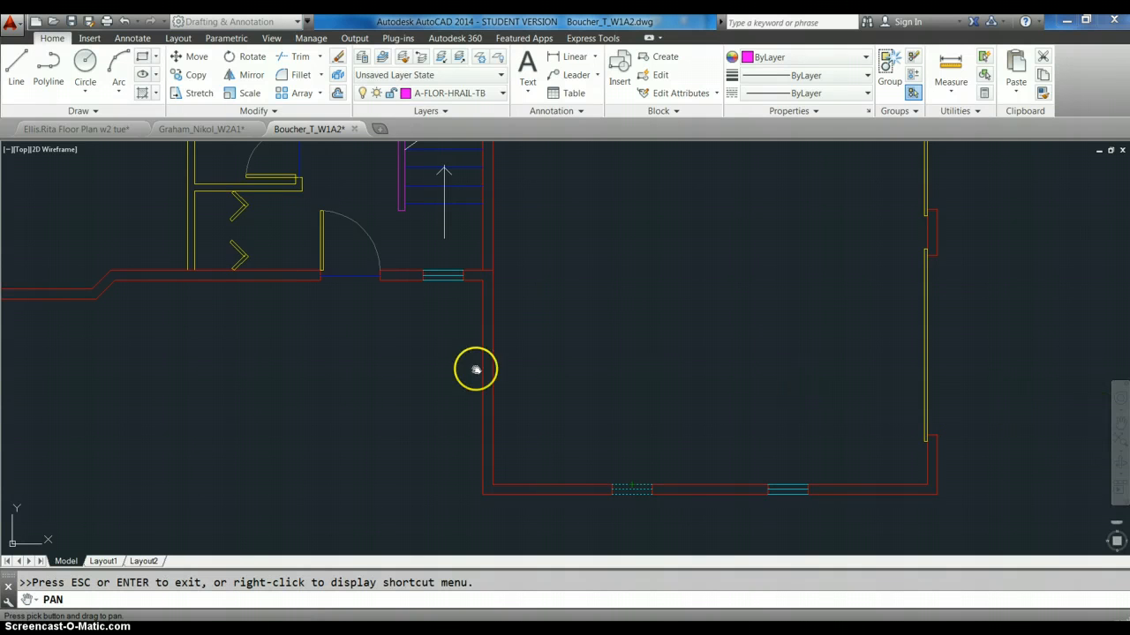
{"action": "left_click_drag", "start_coordinate": [476, 369], "coordinate": [860, 438]}
{"action": "right_click", "coordinate": [736, 430]}
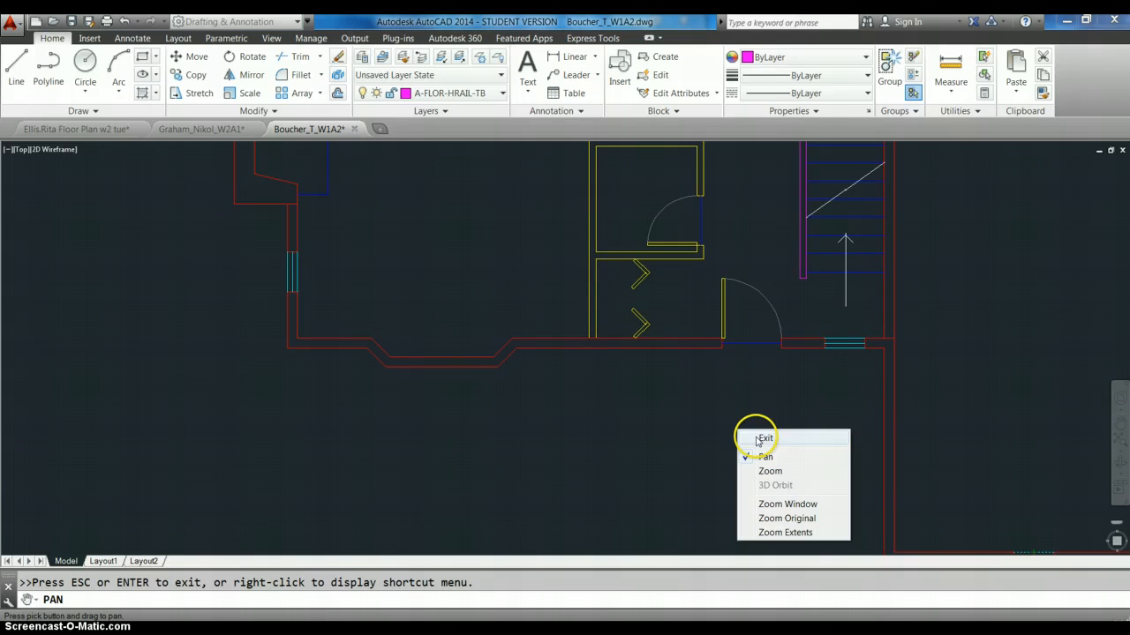
{"action": "left_click", "coordinate": [761, 439]}
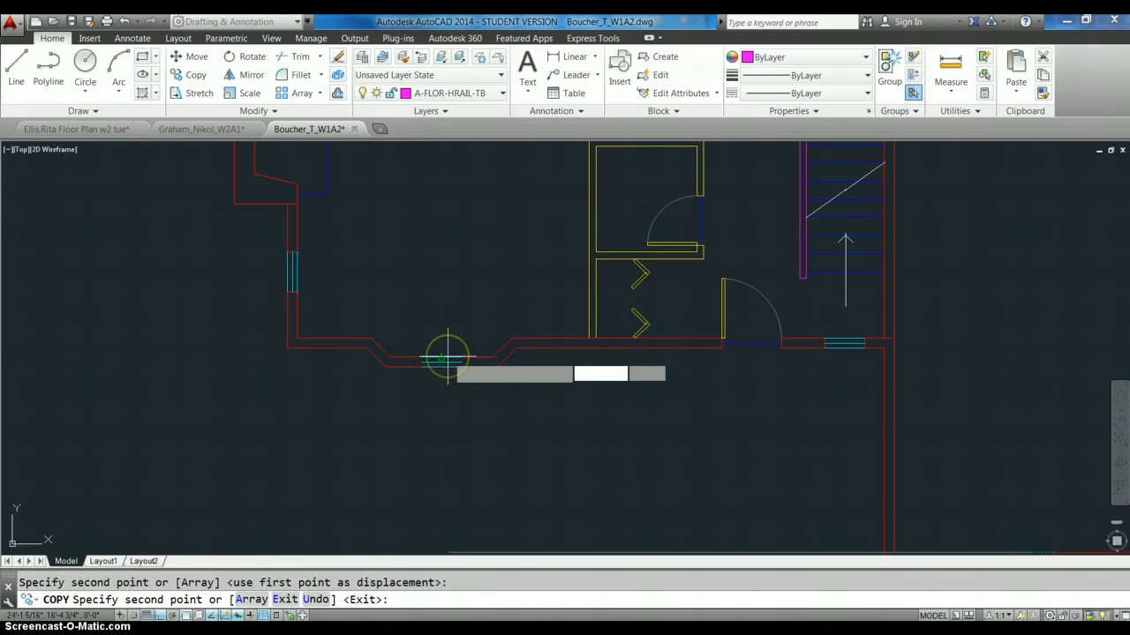
{"action": "key", "text": "Escape"}
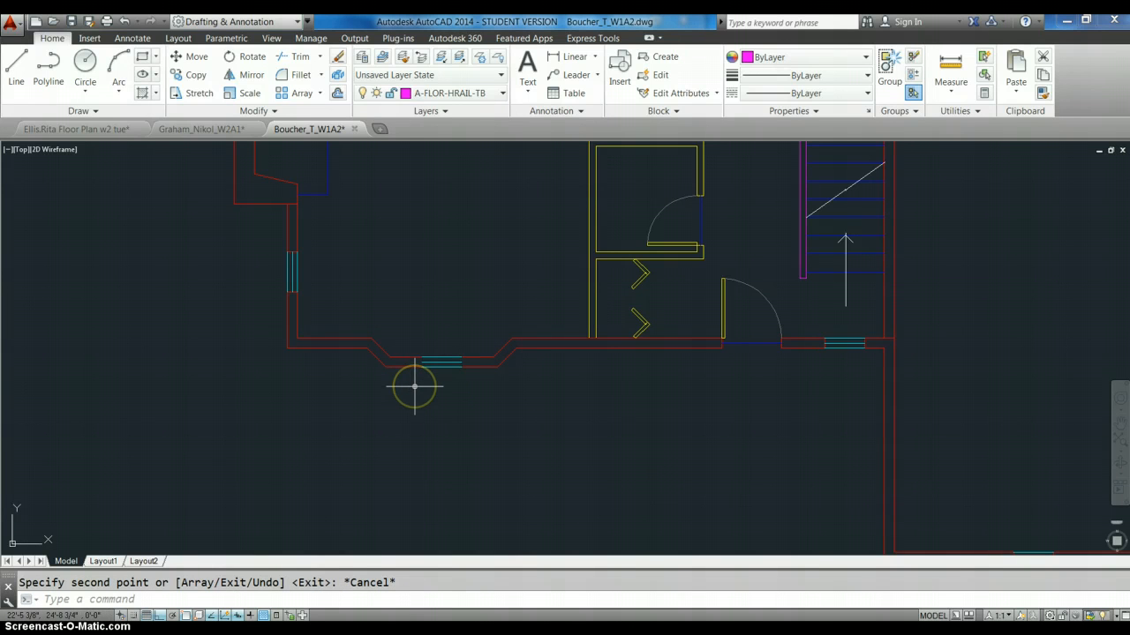
Draw a vertical guide line from the midpoint of the bay's outer front wall through the copied window into the room
{"action": "type", "text": "l"}
{"action": "key", "text": "Return"}
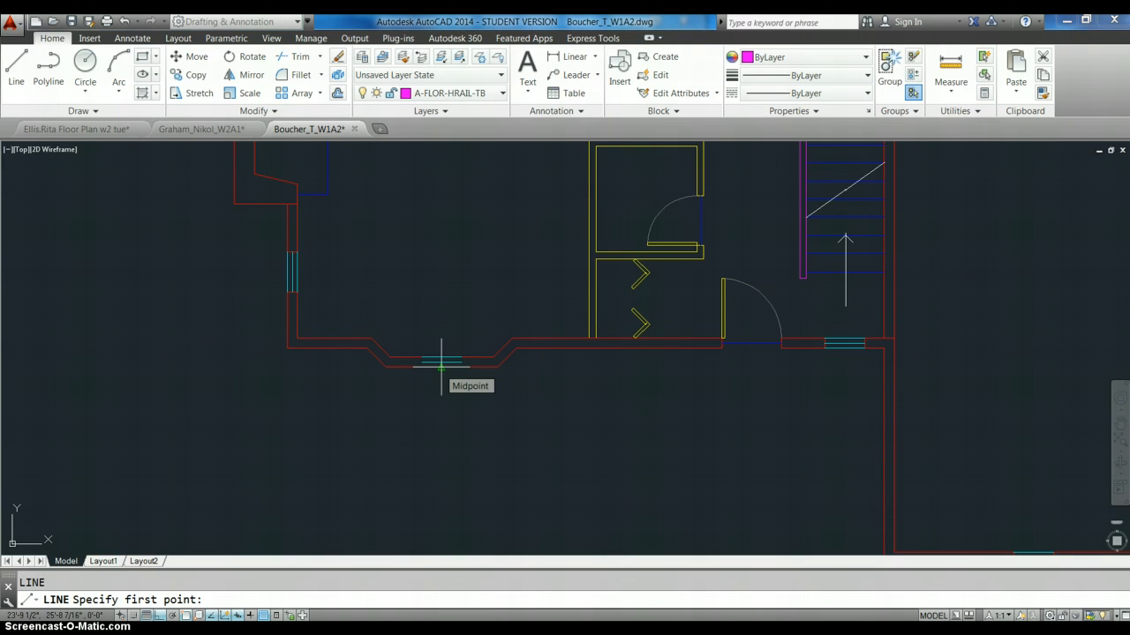
{"action": "left_click", "coordinate": [441, 365]}
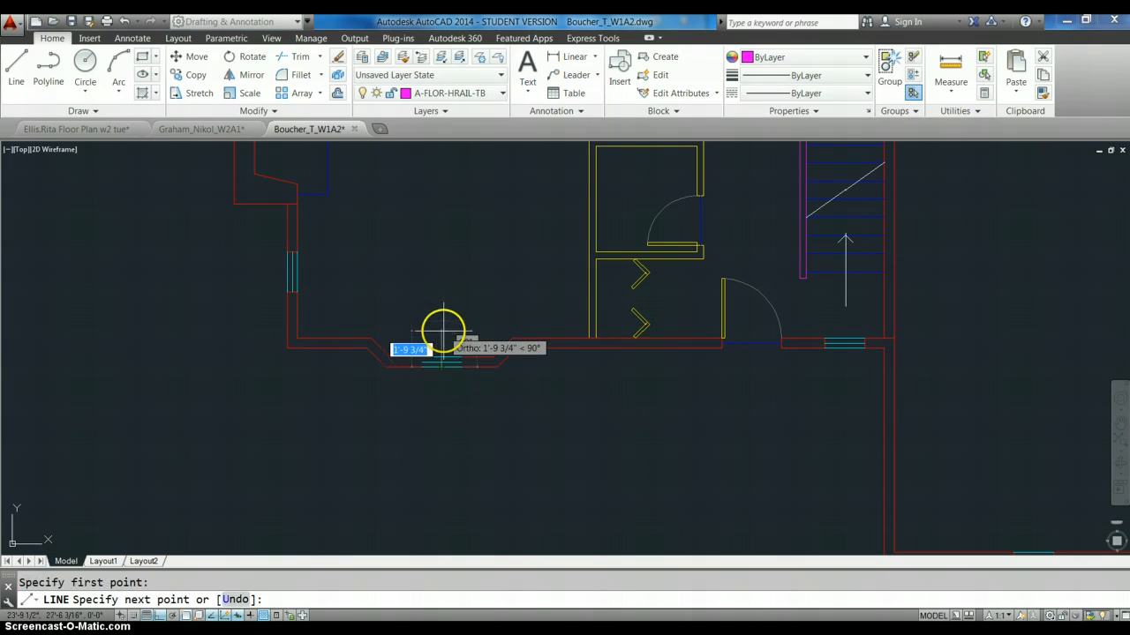
{"action": "left_click", "coordinate": [441, 325]}
{"action": "key", "text": "Escape"}
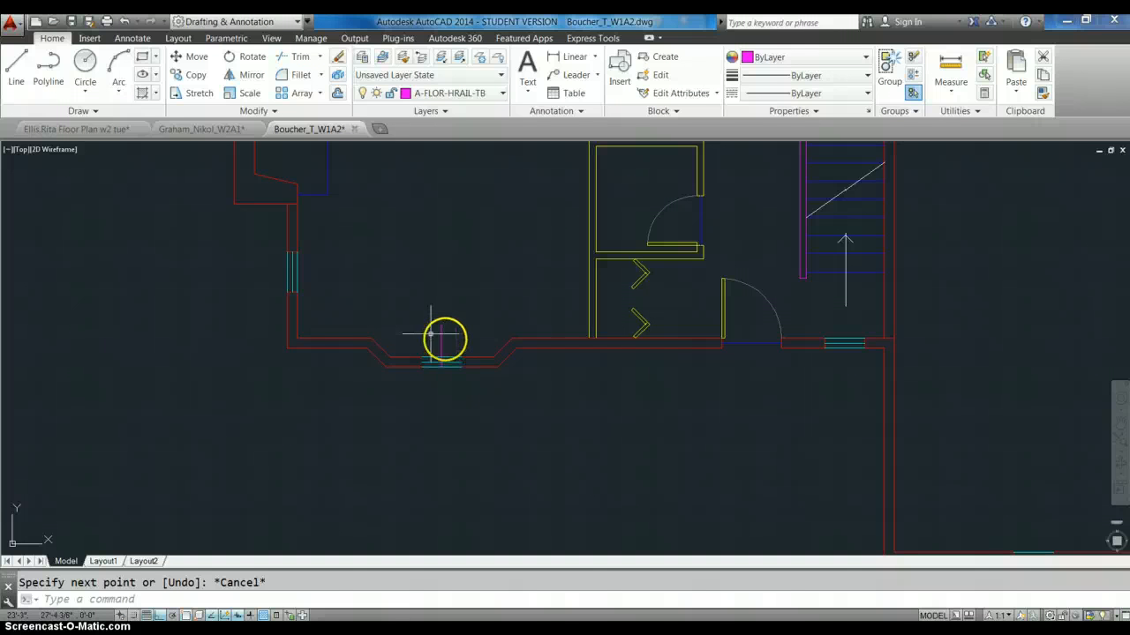
Offset the bay's vertical guide line 24 inches to both sides
{"action": "type", "text": "o"}
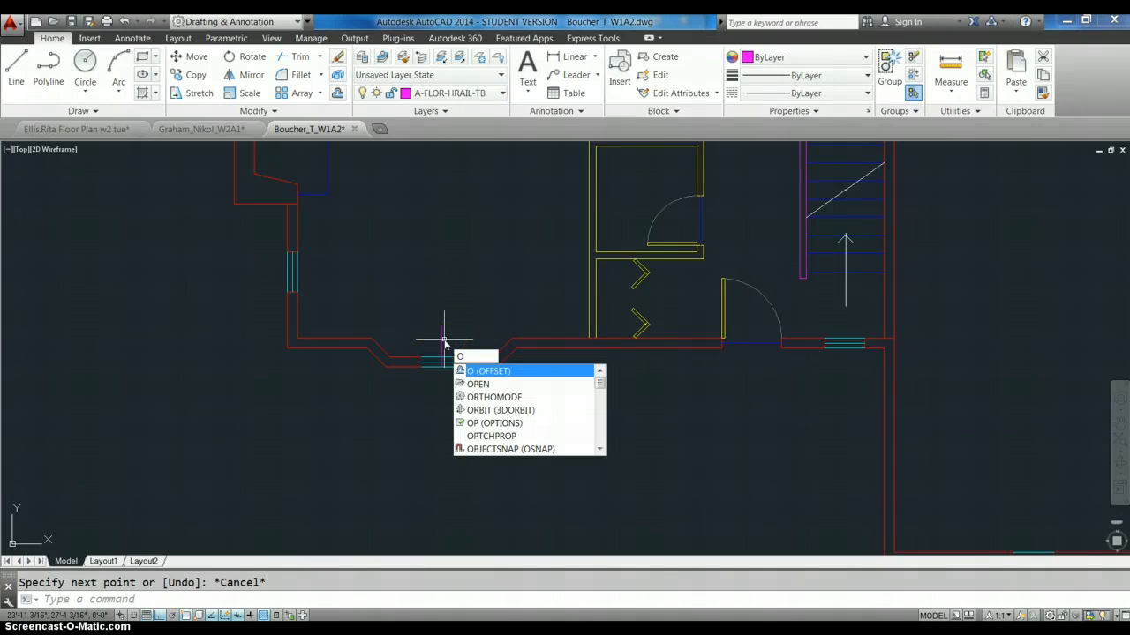
{"action": "key", "text": "Return"}
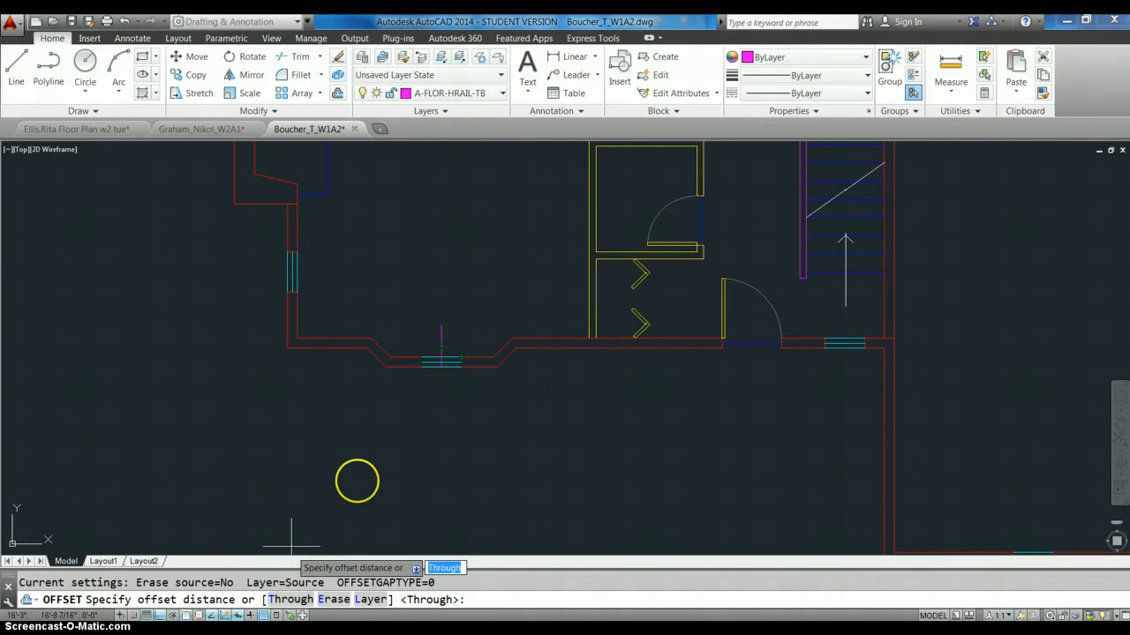
{"action": "type", "text": "24"}
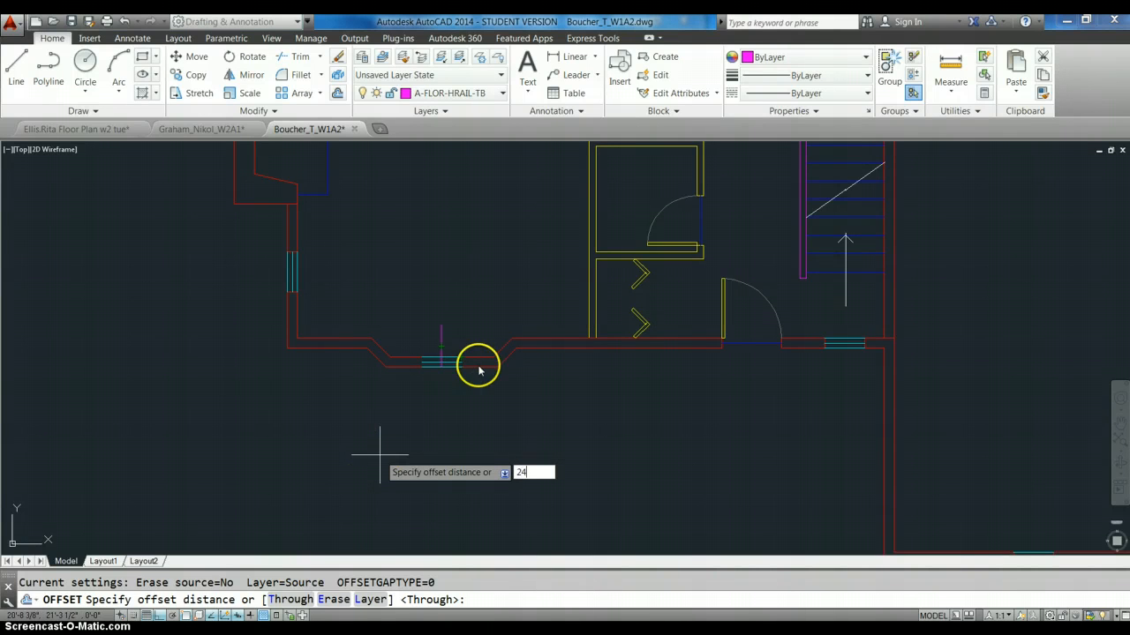
{"action": "key", "text": "Return"}
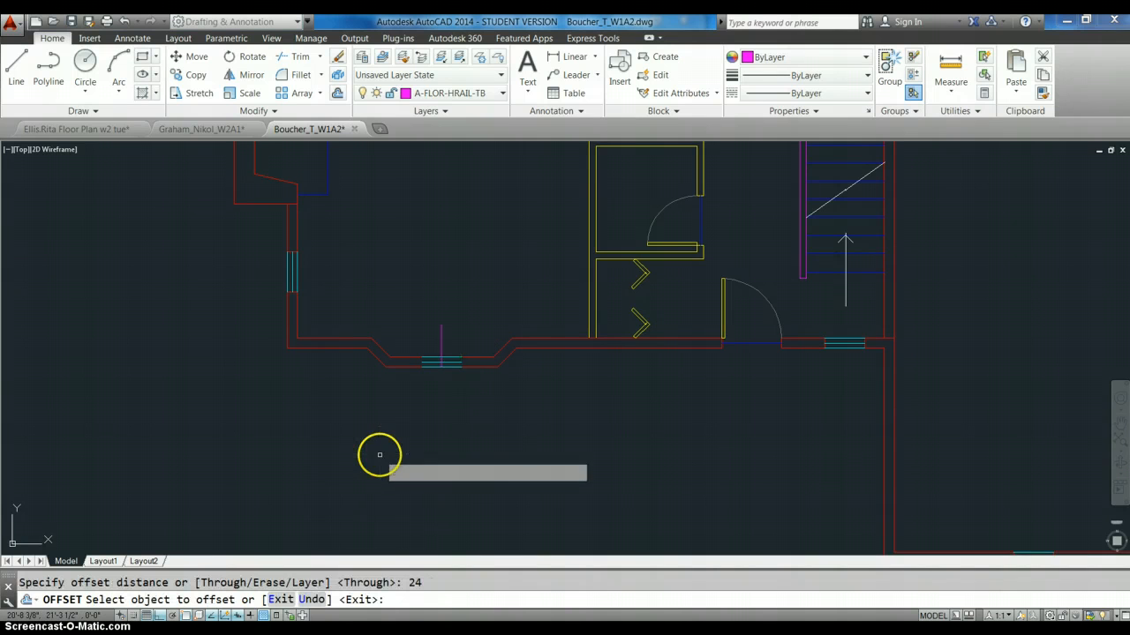
{"action": "left_click", "coordinate": [440, 345]}
{"action": "left_click", "coordinate": [480, 345]}
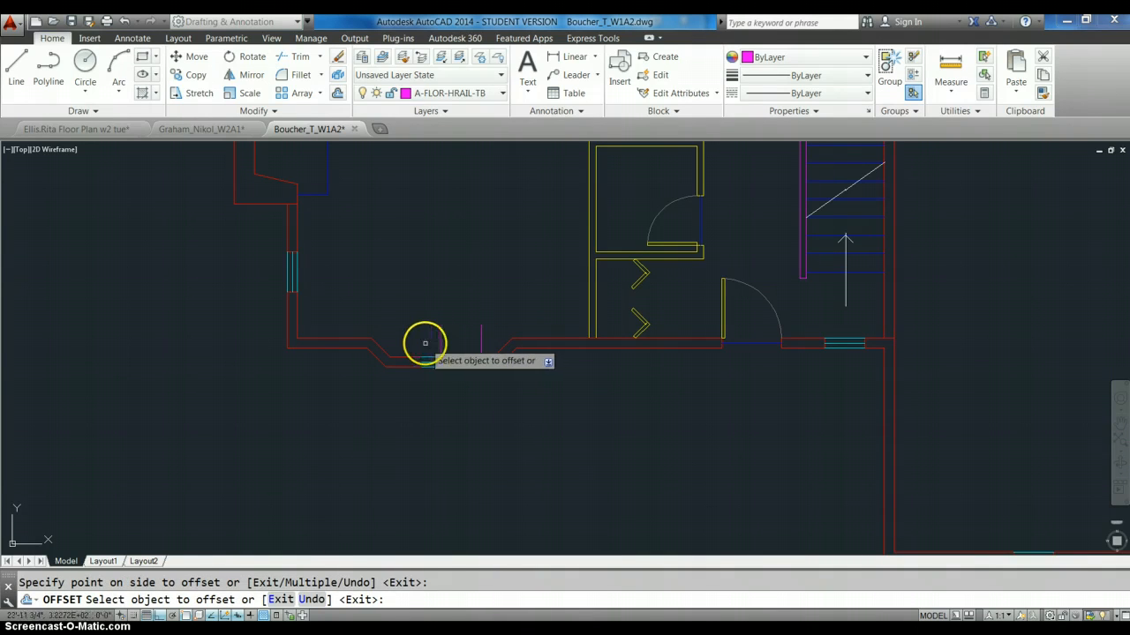
{"action": "left_click", "coordinate": [441, 345]}
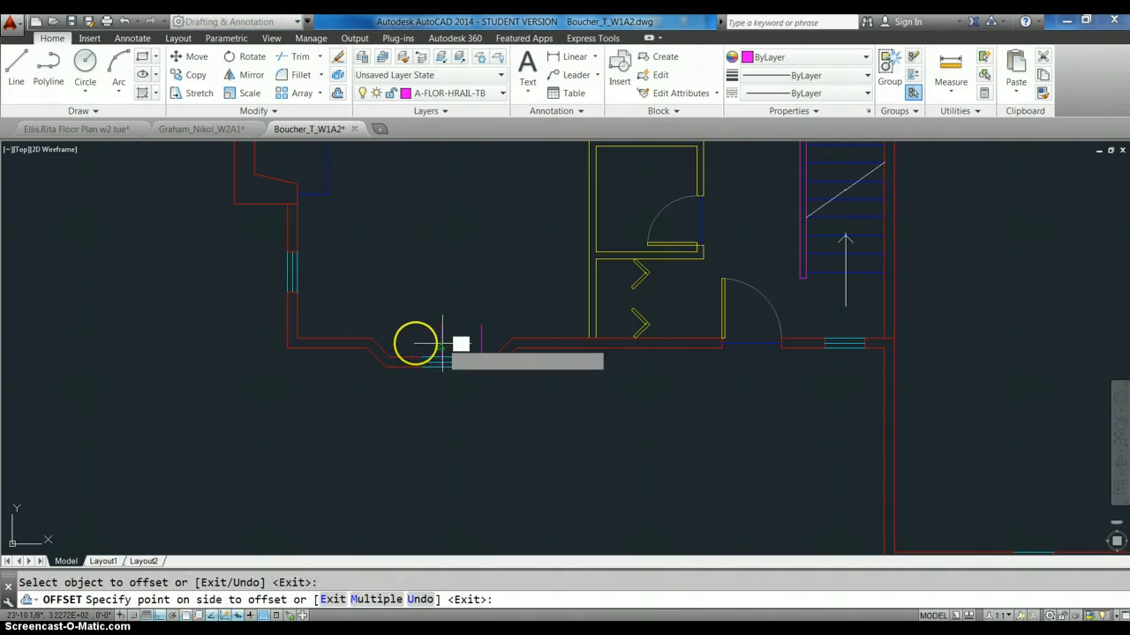
{"action": "left_click", "coordinate": [403, 341]}
{"action": "right_click", "coordinate": [510, 404]}
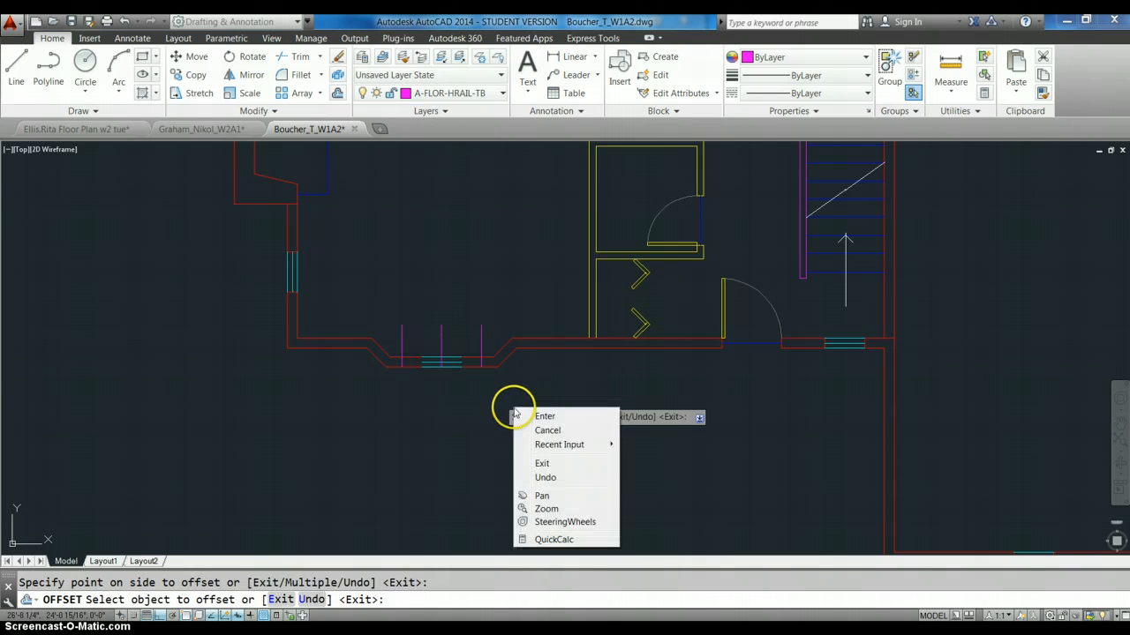
Trim the bay's inner and outer front wall lines between the two outer guide lines to open the wall for the window
{"action": "left_click", "coordinate": [527, 415]}
{"action": "key", "text": "Escape"}
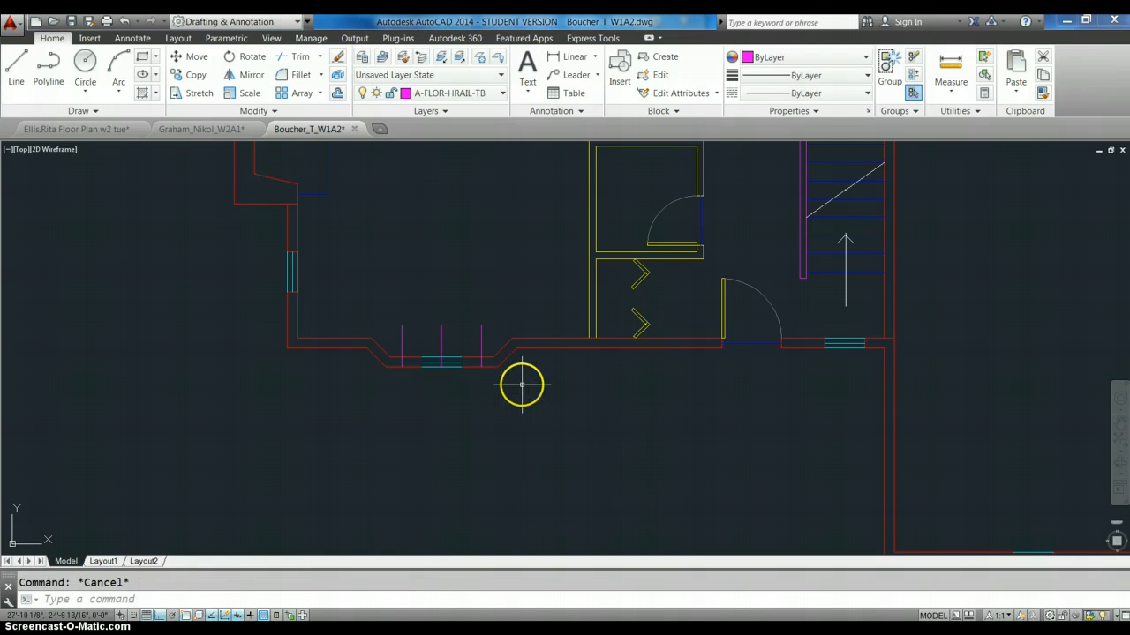
{"action": "type", "text": "TR"}
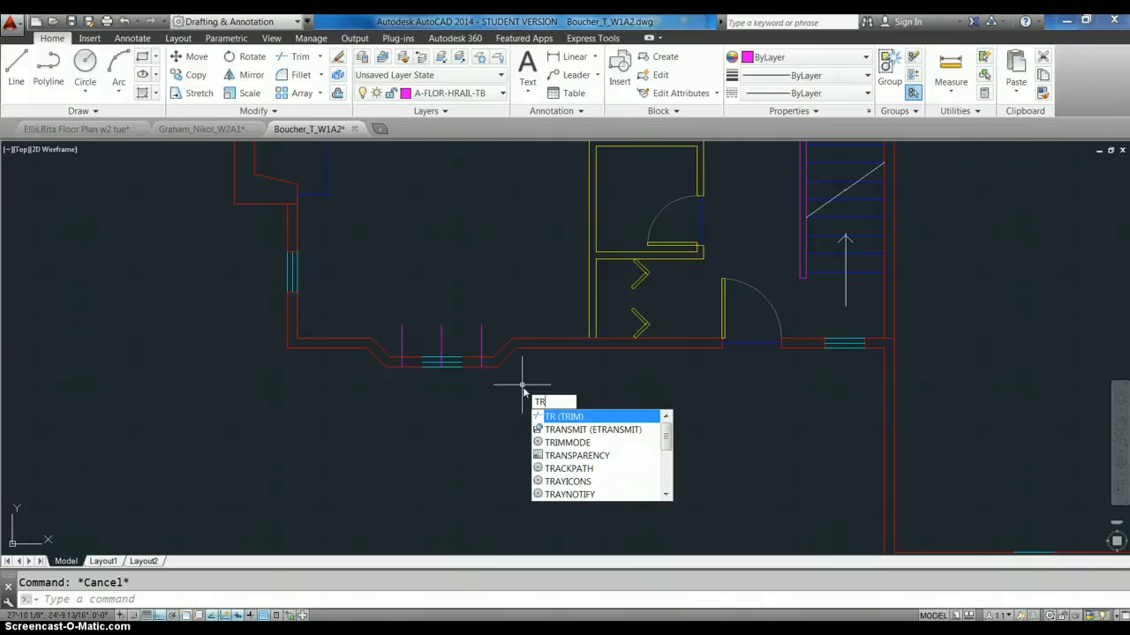
{"action": "key", "text": "Return"}
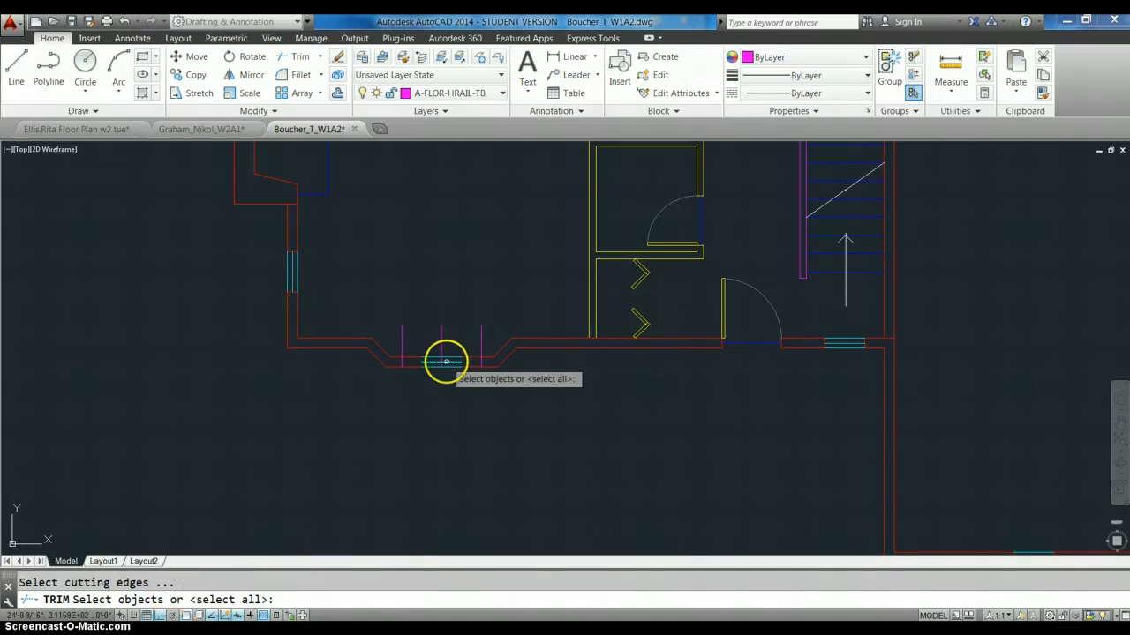
{"action": "left_click", "coordinate": [495, 330]}
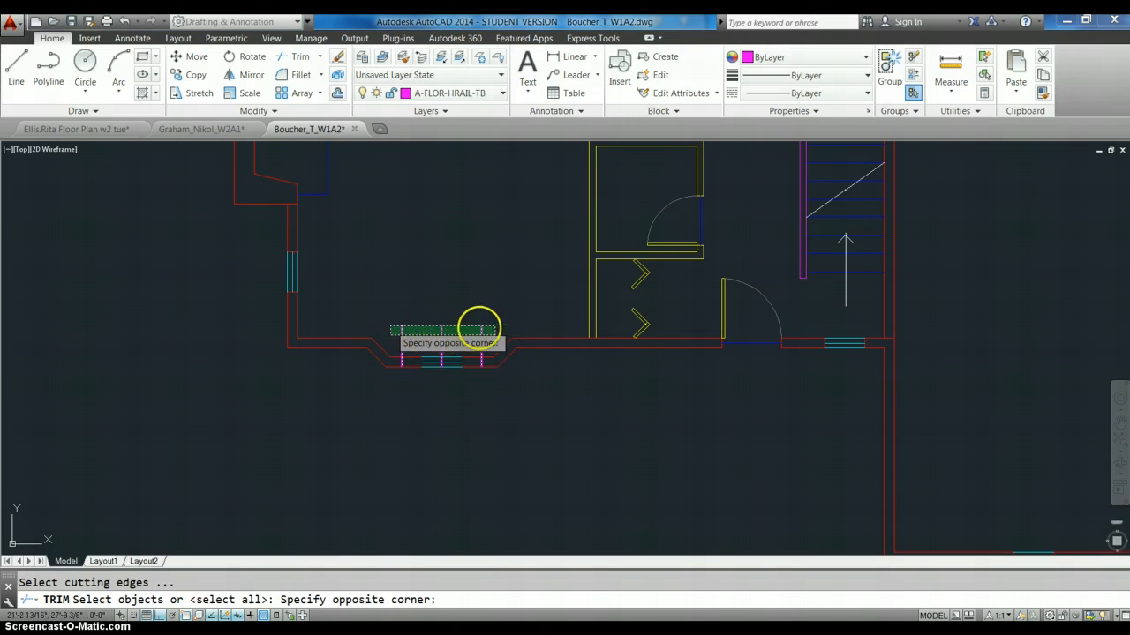
{"action": "left_click", "coordinate": [463, 333]}
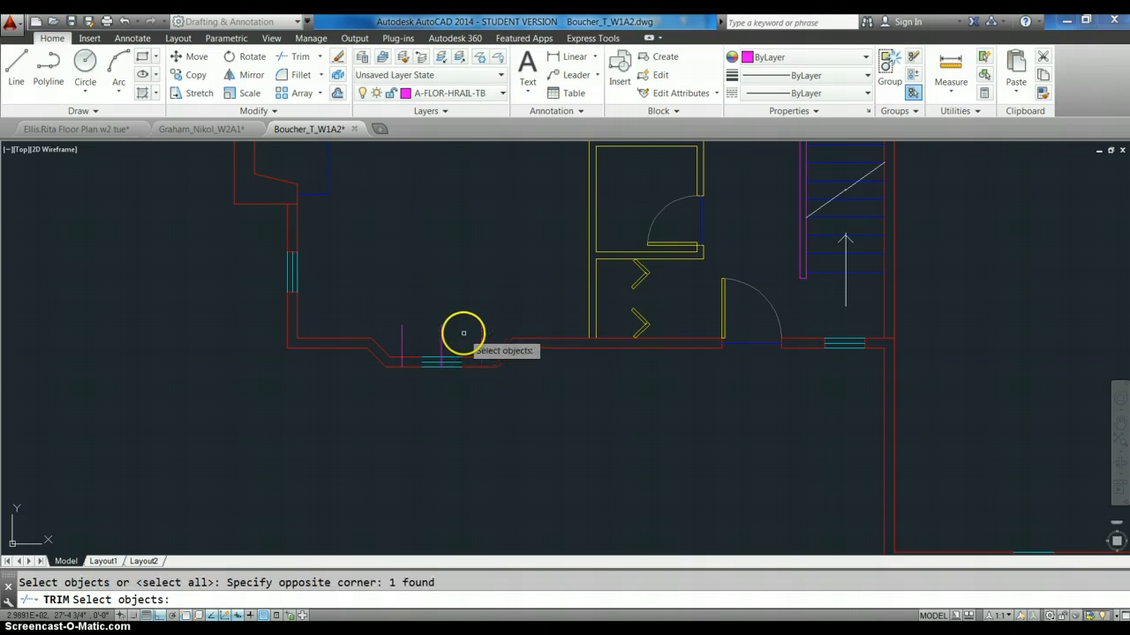
{"action": "left_click", "coordinate": [442, 332]}
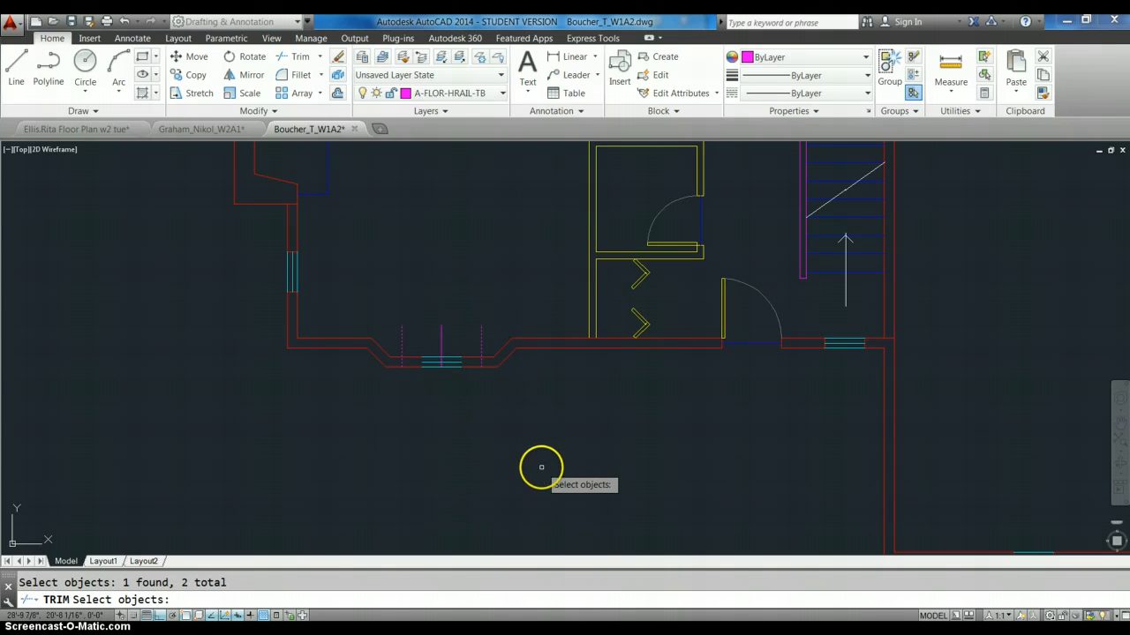
{"action": "key", "text": "Return"}
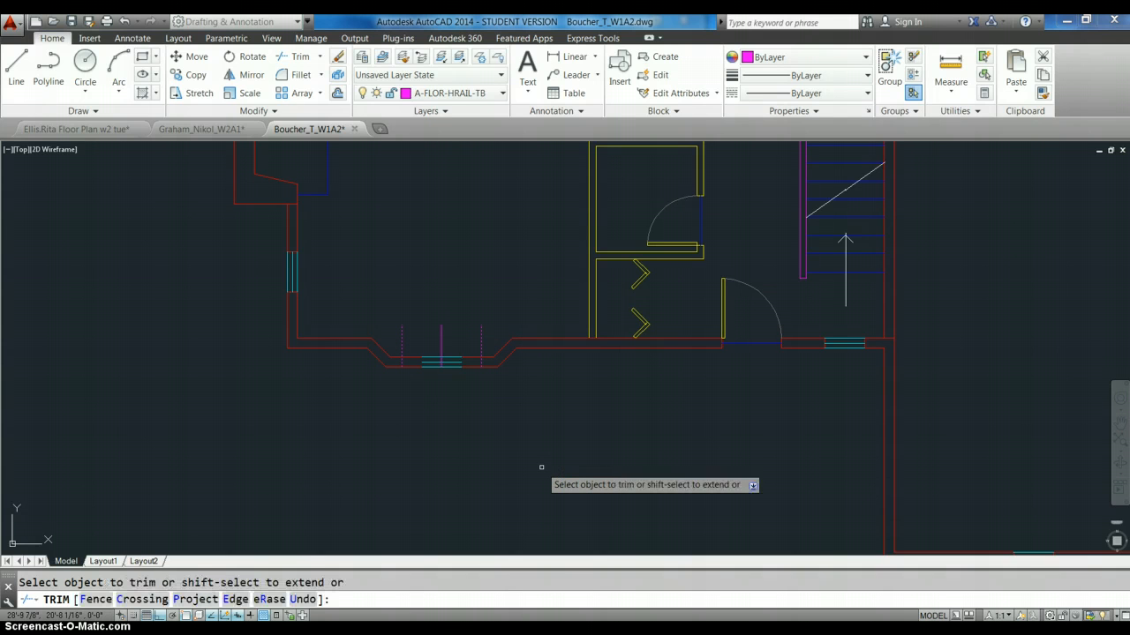
{"action": "left_click", "coordinate": [474, 356]}
{"action": "left_click", "coordinate": [473, 356]}
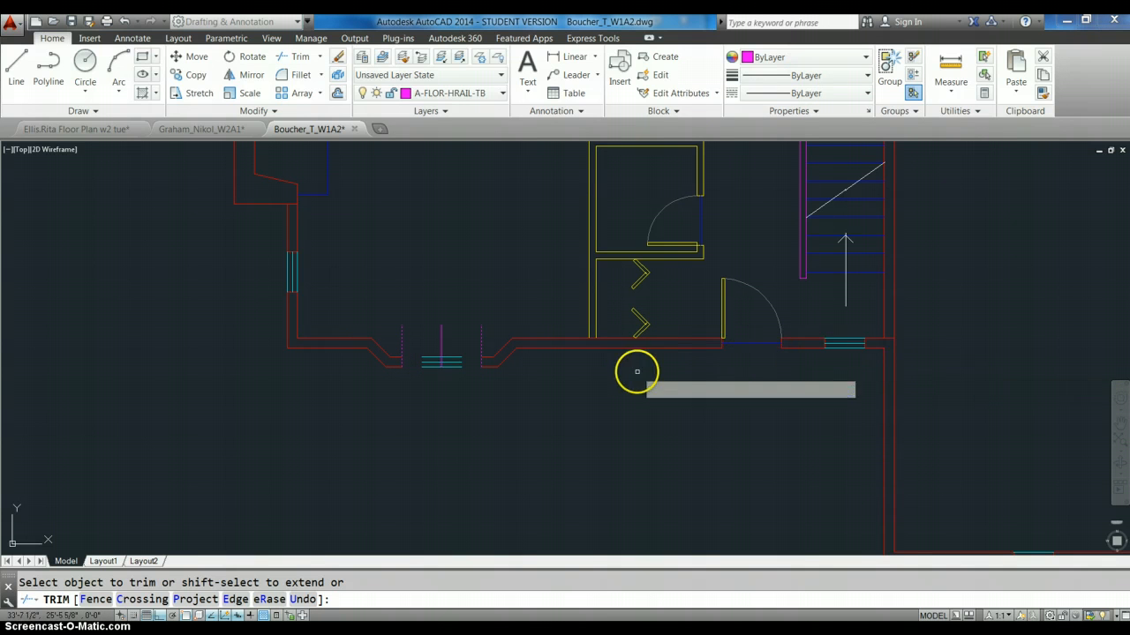
{"action": "left_click", "coordinate": [428, 380]}
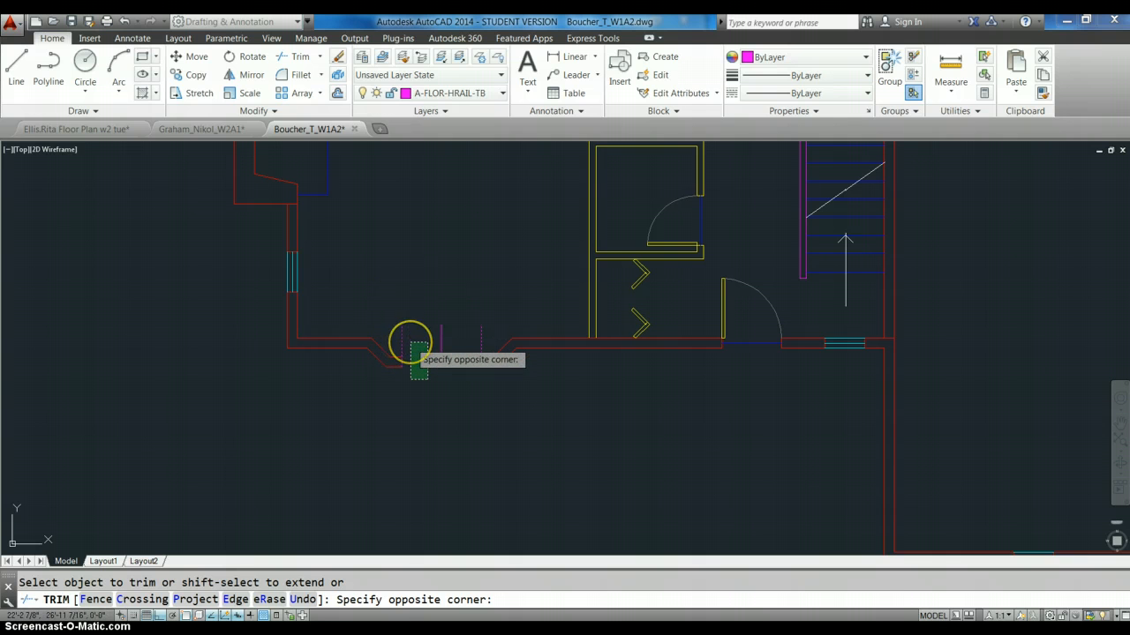
{"action": "left_click", "coordinate": [411, 343]}
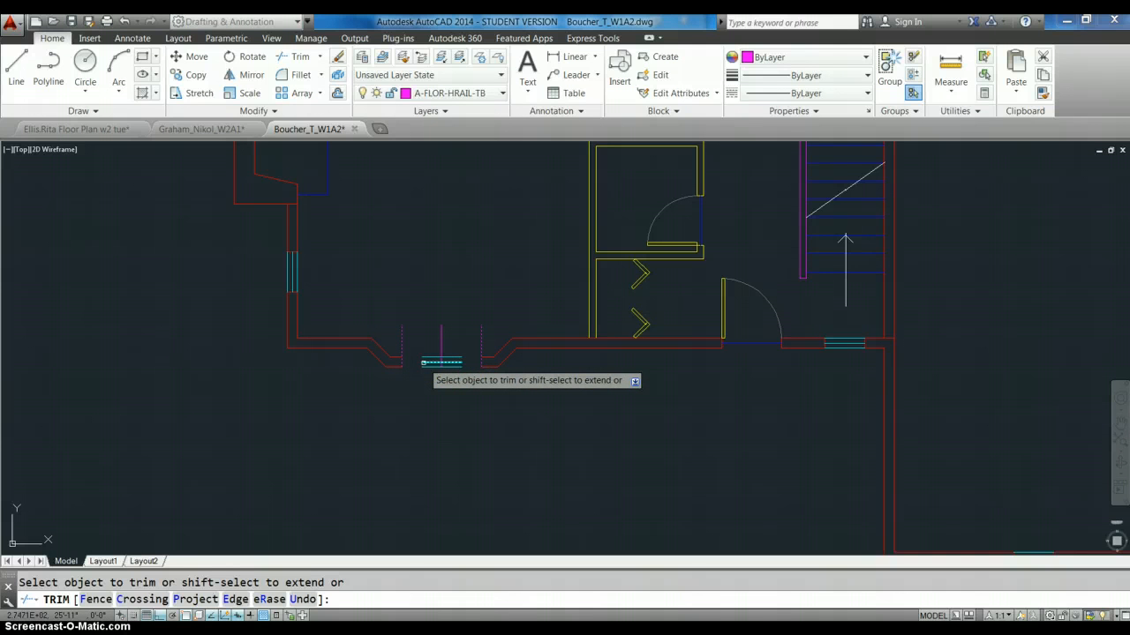
{"action": "left_click", "coordinate": [446, 363]}
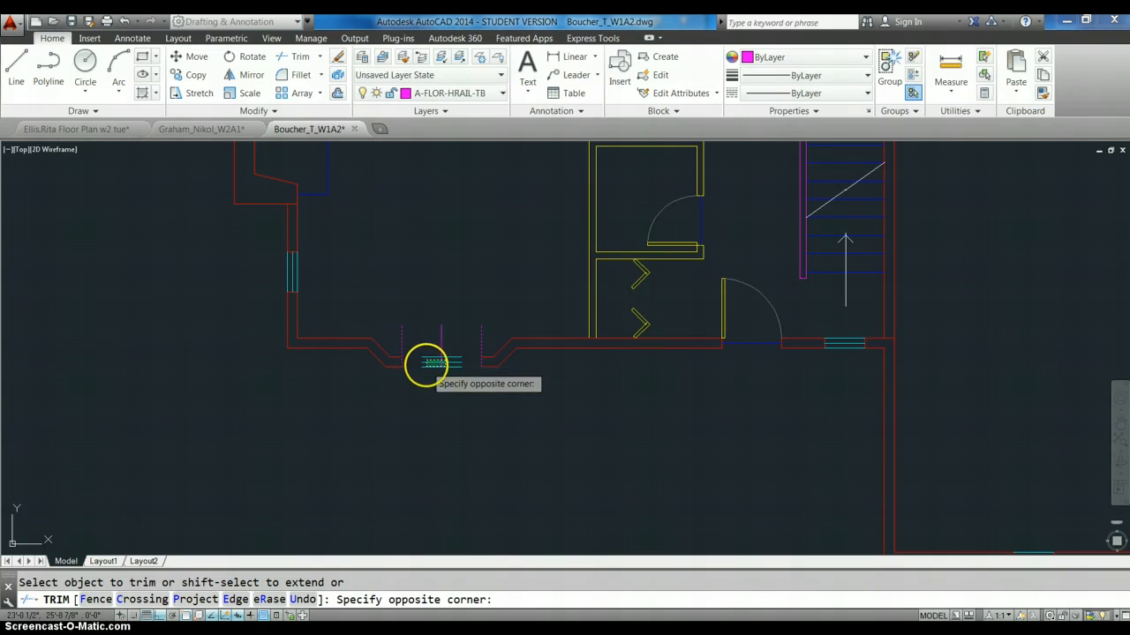
{"action": "left_click", "coordinate": [426, 365]}
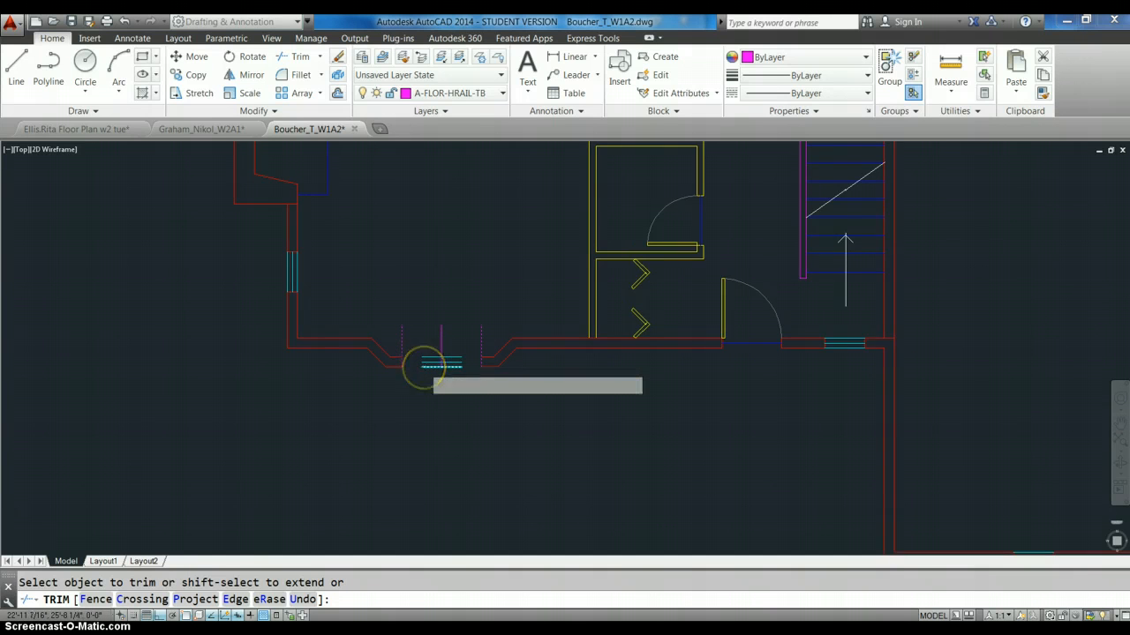
{"action": "scroll", "coordinate": [425, 365], "scroll_direction": "up", "scroll_amount": 4}
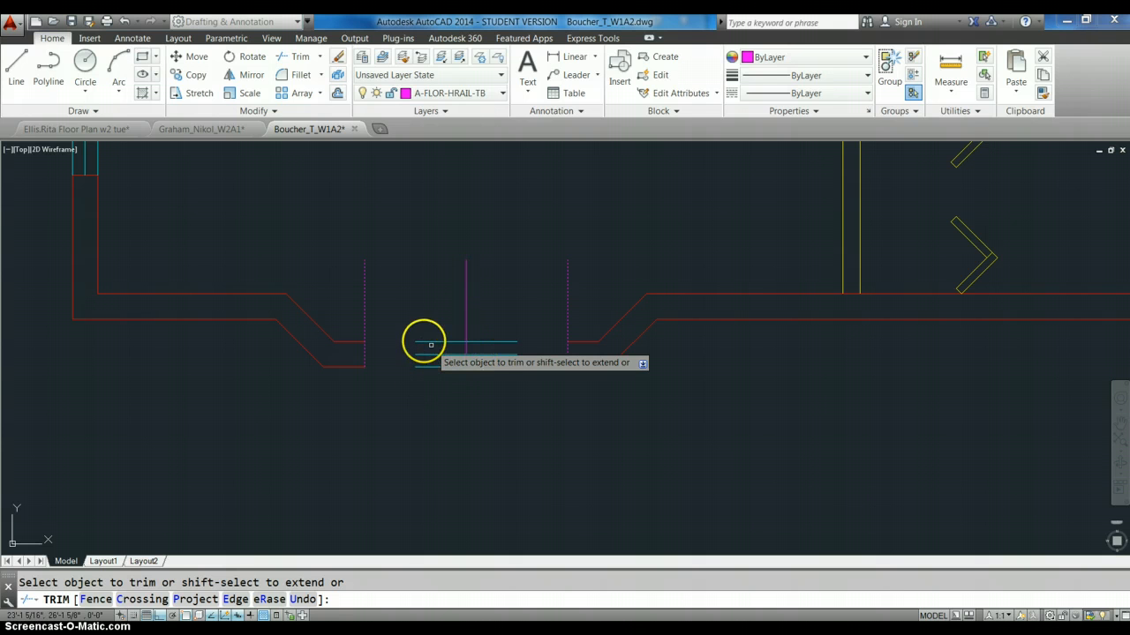
{"action": "left_click", "coordinate": [424, 285]}
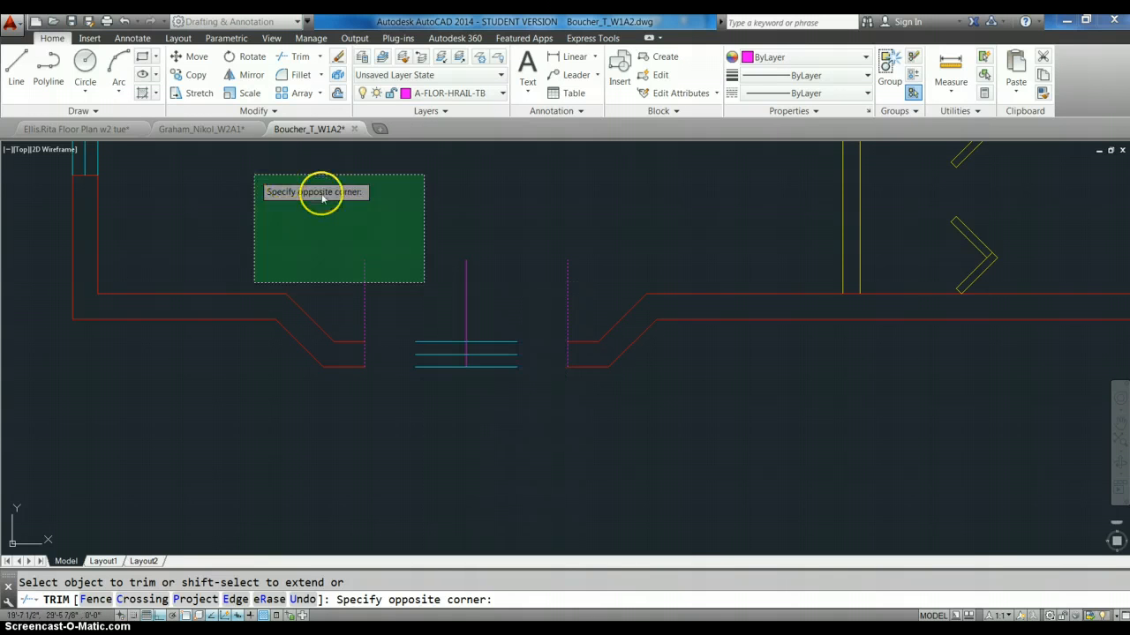
{"action": "key", "text": "Escape"}
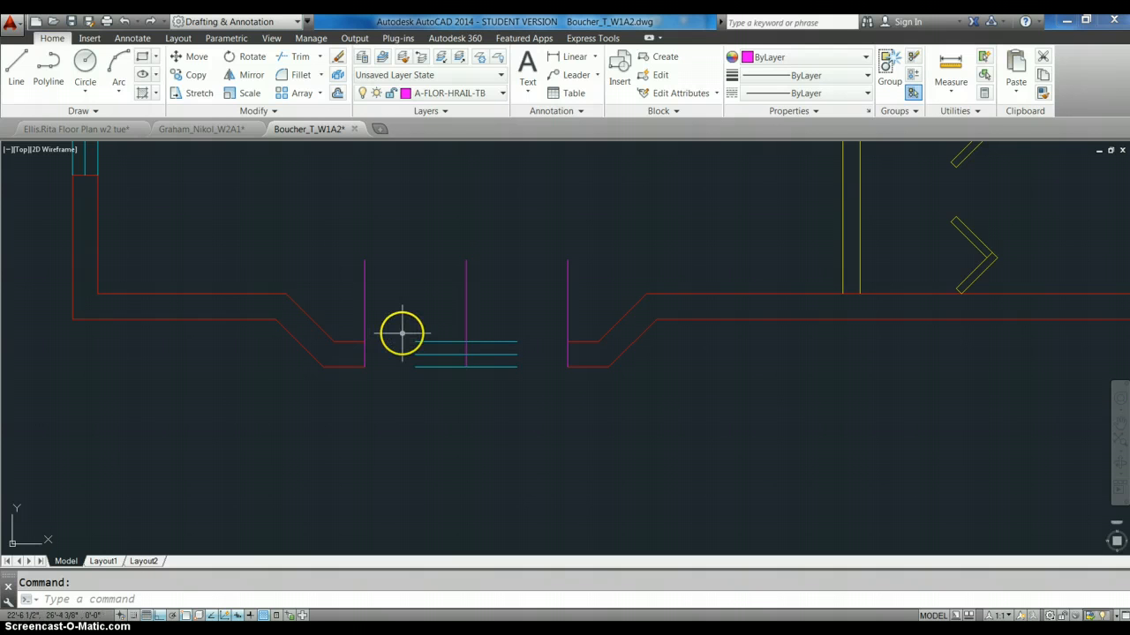
Trim the parts of the two outer guide lines that project into the room past the bay's inner wall line
{"action": "type", "text": "er"}
{"action": "key", "text": "Return"}
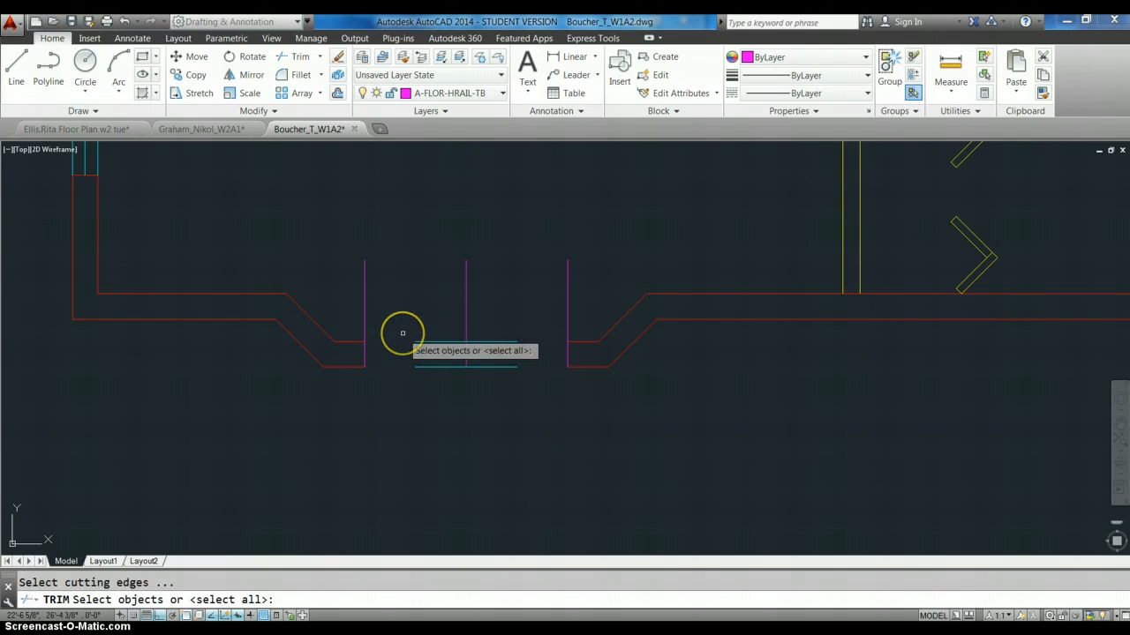
{"action": "left_click", "coordinate": [347, 340]}
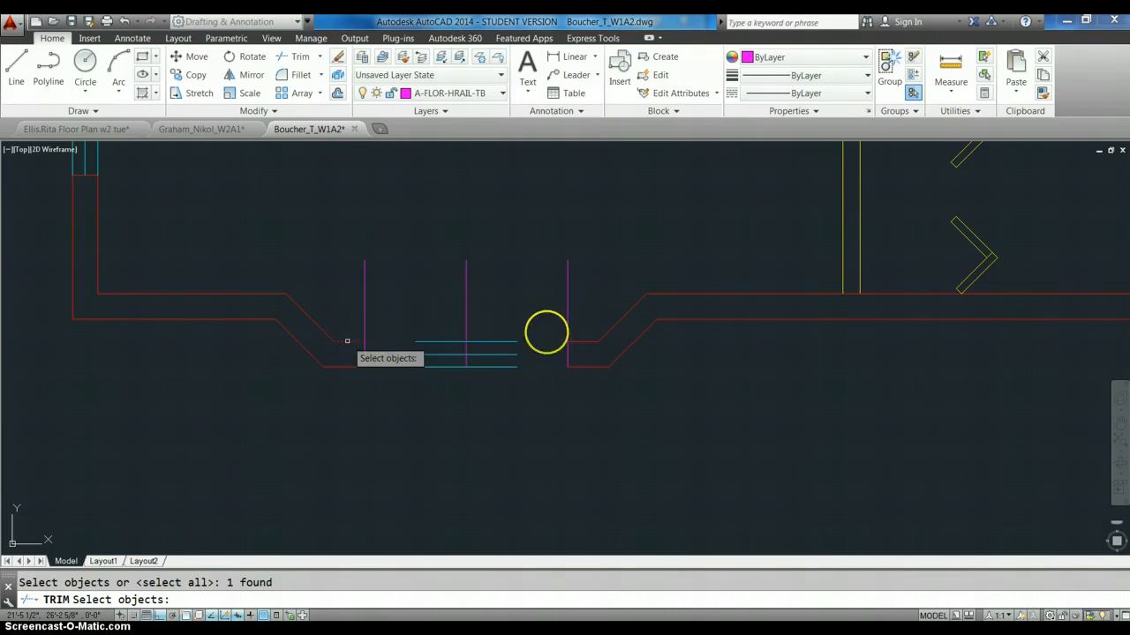
{"action": "left_click", "coordinate": [570, 334]}
{"action": "key", "text": "Return"}
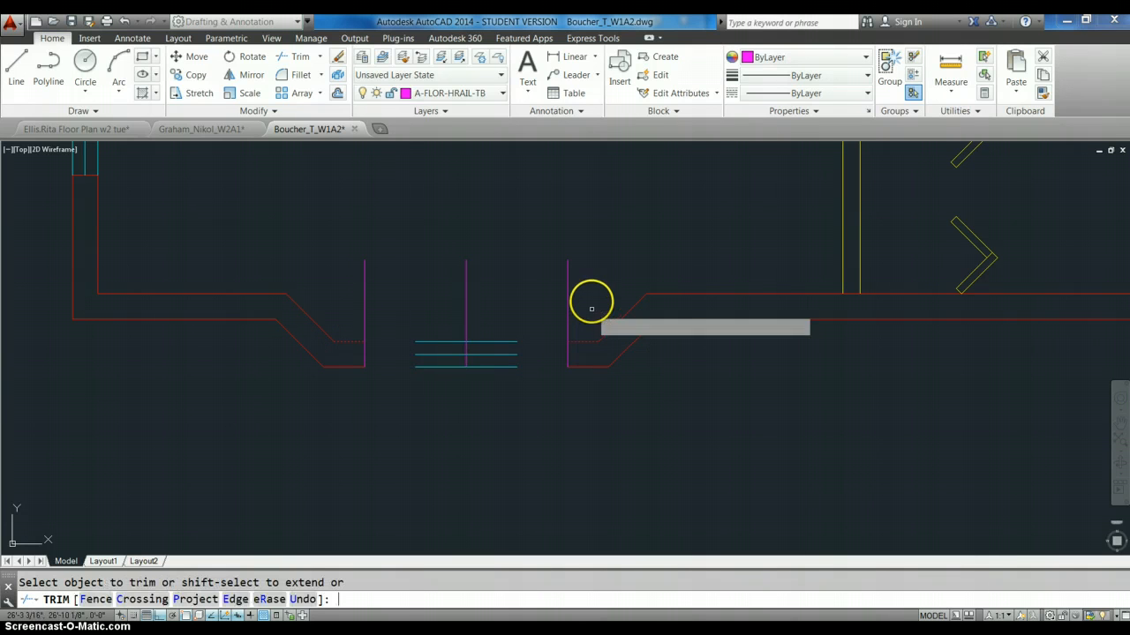
{"action": "left_click", "coordinate": [591, 309]}
{"action": "left_click", "coordinate": [521, 283]}
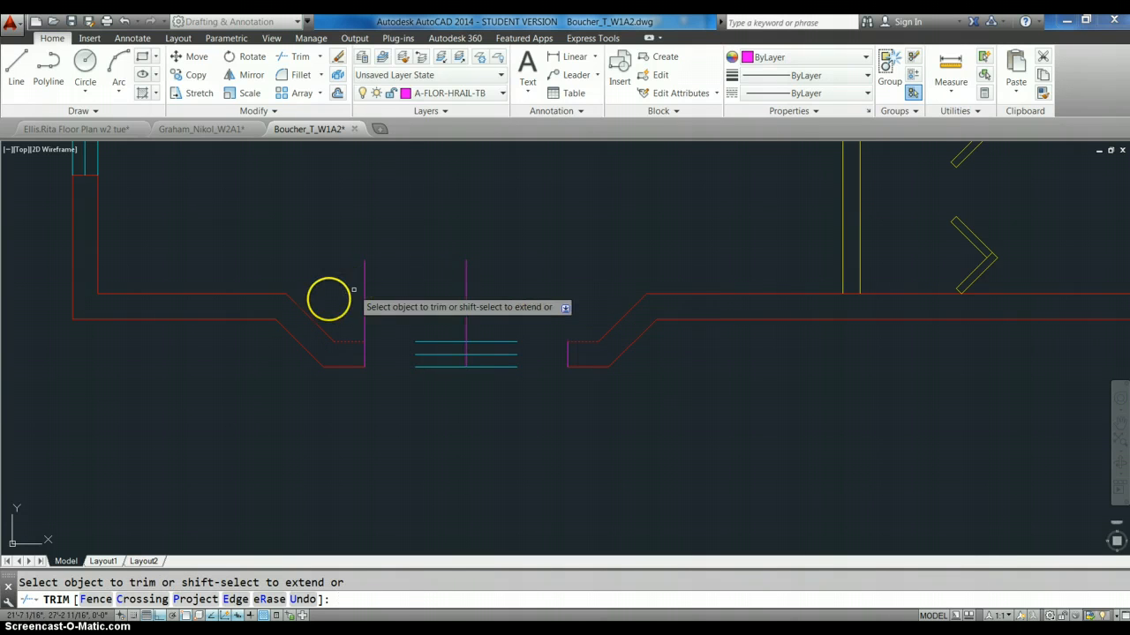
{"action": "left_click", "coordinate": [433, 291]}
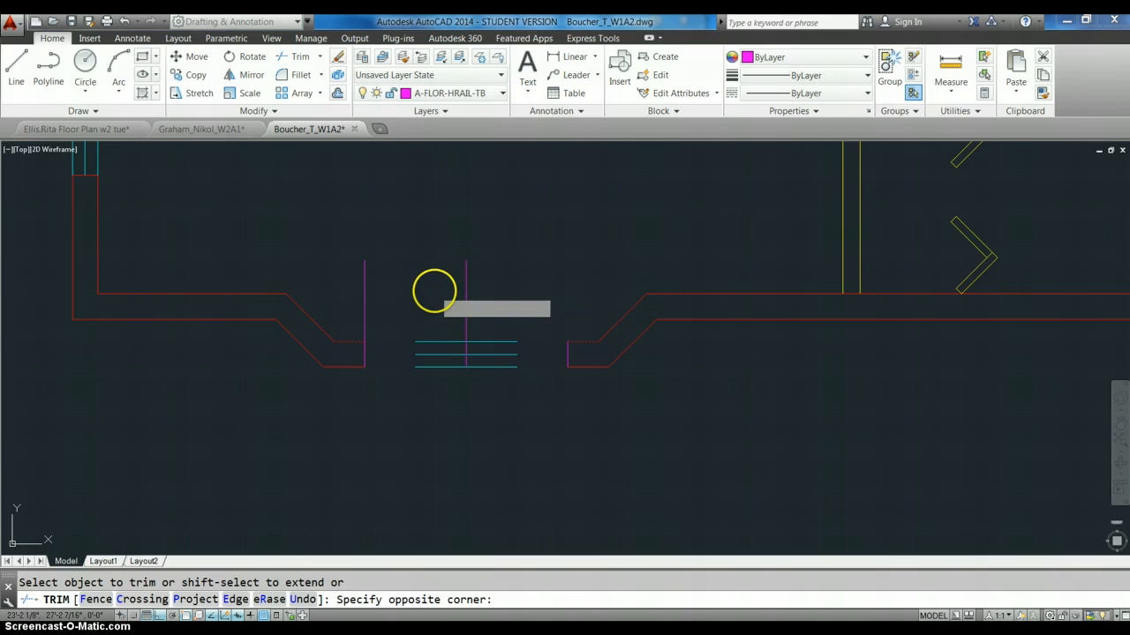
{"action": "left_click", "coordinate": [360, 274]}
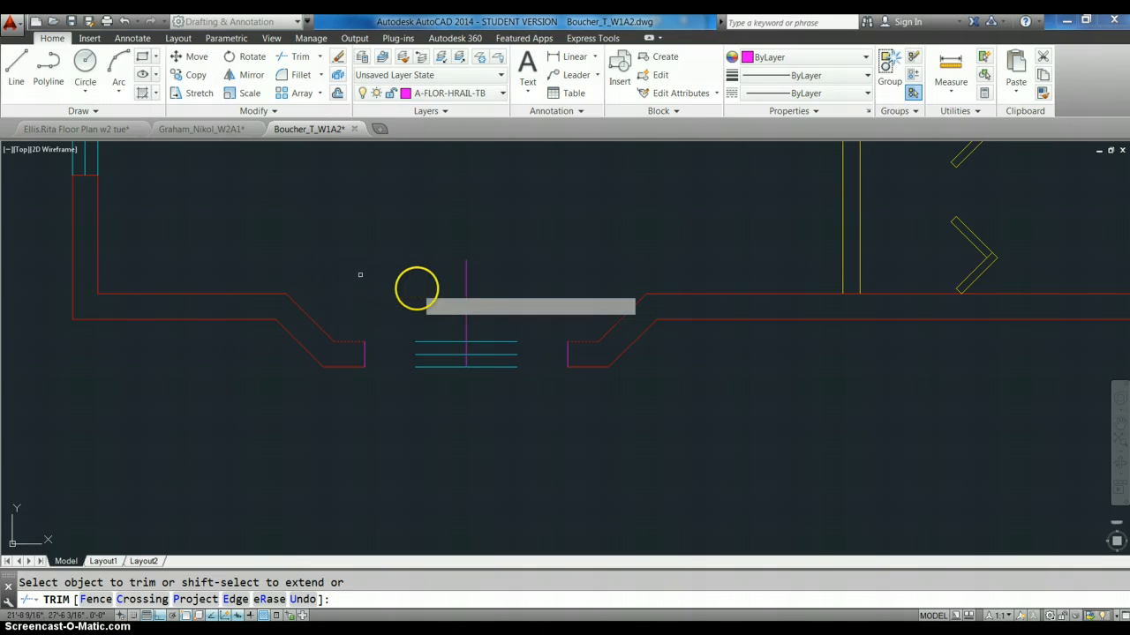
{"action": "right_click", "coordinate": [416, 289]}
{"action": "left_click", "coordinate": [431, 296]}
Erase the middle vertical guide line through the copied bay window
{"action": "left_click", "coordinate": [484, 294]}
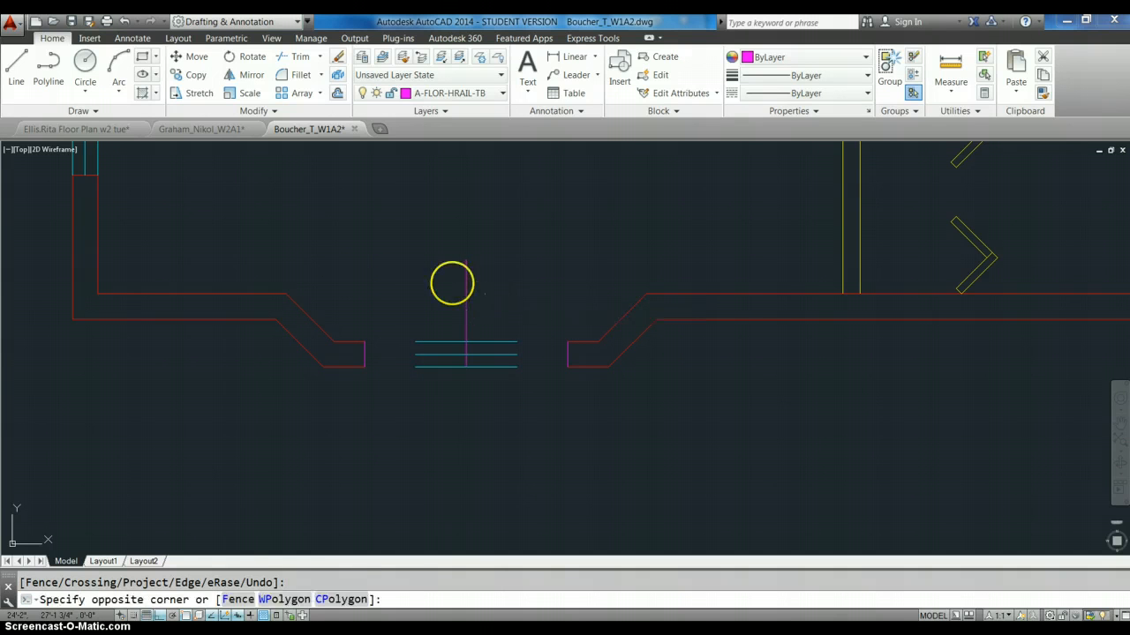
{"action": "left_click", "coordinate": [452, 283]}
{"action": "key", "text": "Delete"}
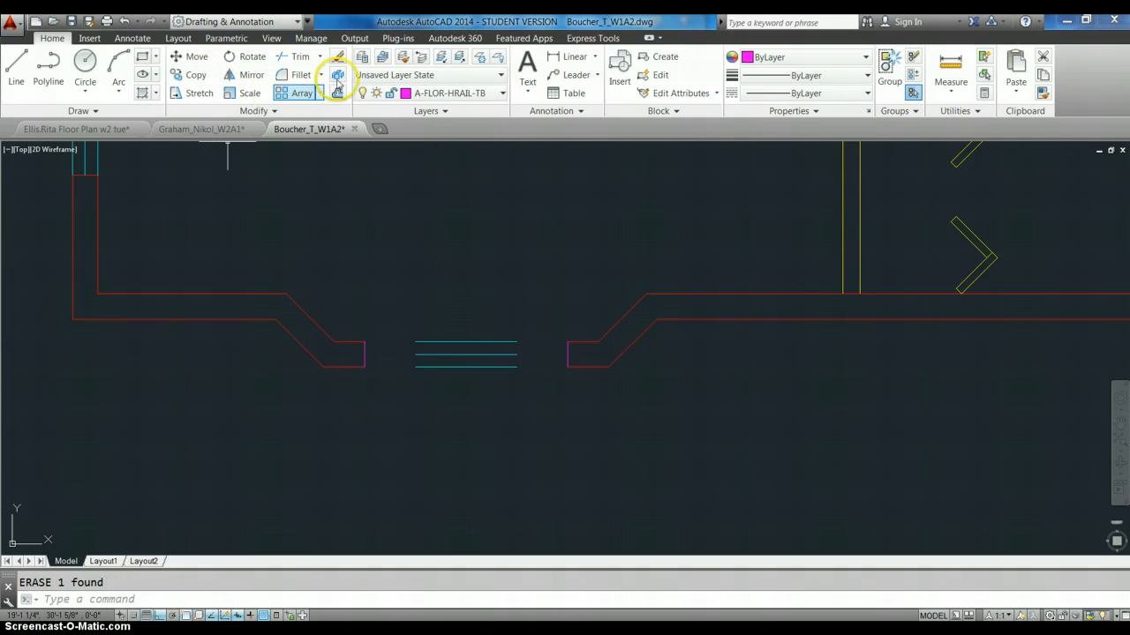
Match the properties of the bay's wall line onto the two short end lines of the window opening
{"action": "left_click", "coordinate": [1042, 93]}
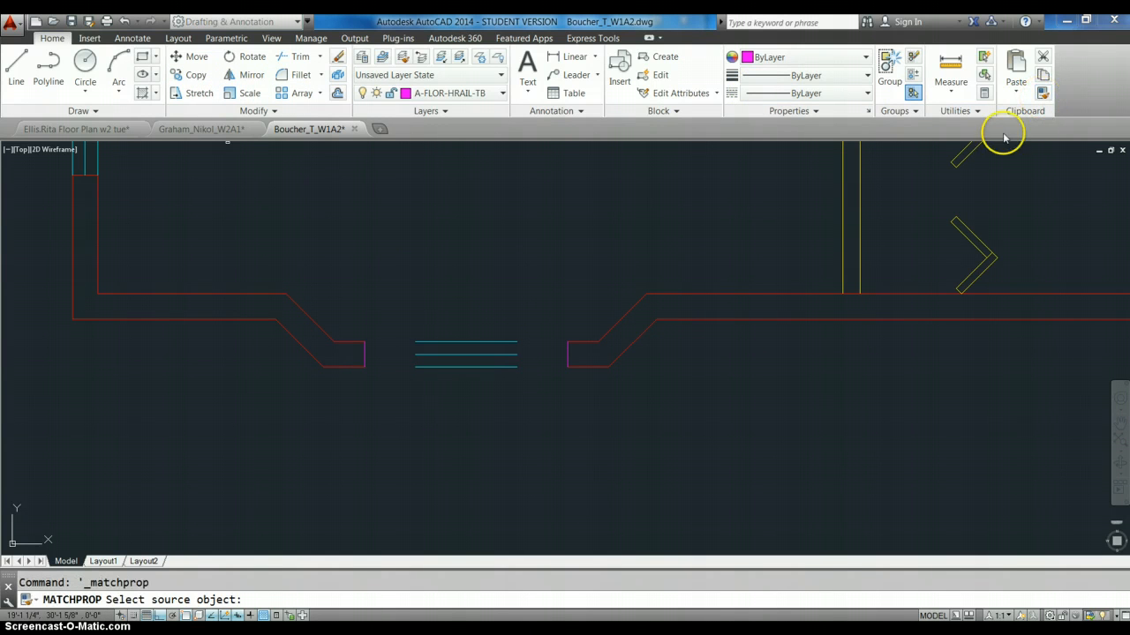
{"action": "left_click", "coordinate": [592, 338]}
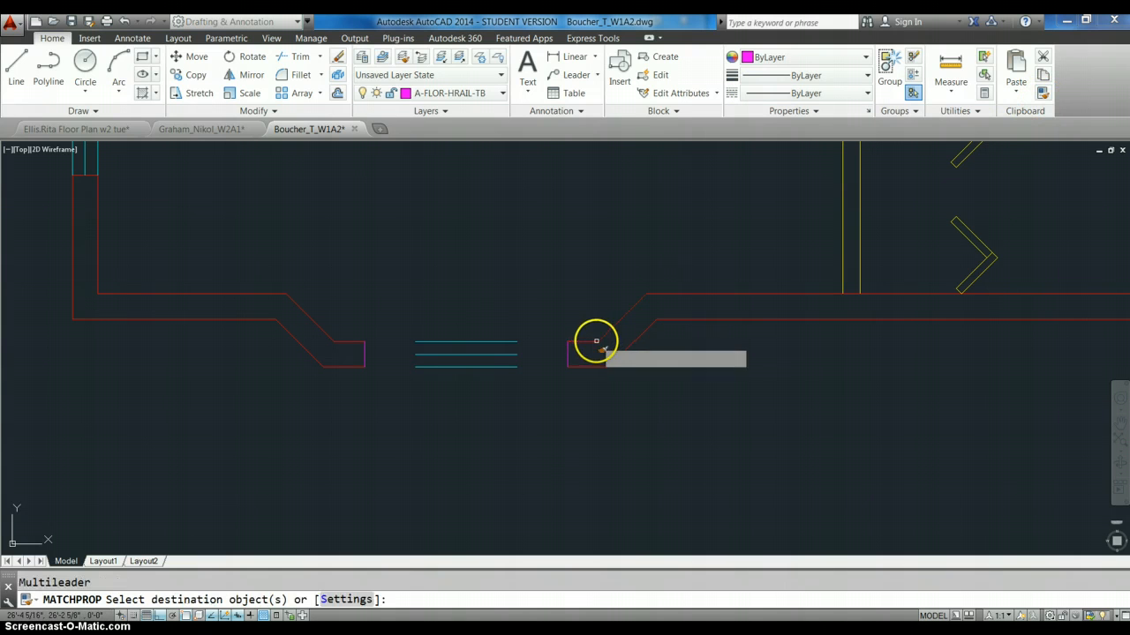
{"action": "left_click", "coordinate": [547, 327]}
{"action": "left_click", "coordinate": [570, 379]}
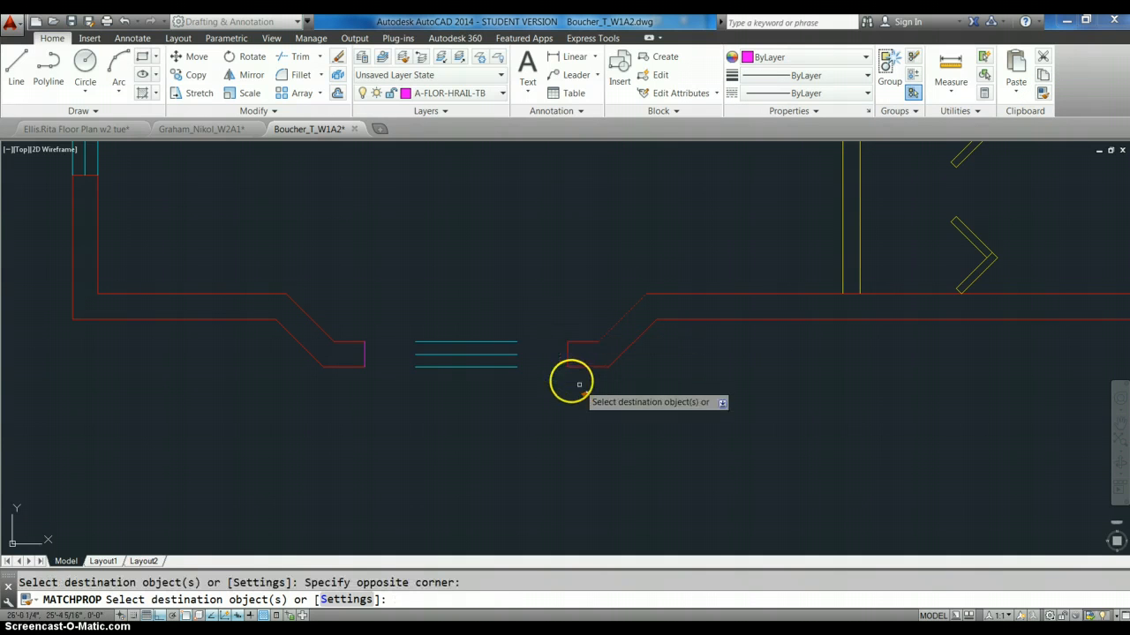
{"action": "left_click", "coordinate": [360, 326]}
{"action": "left_click", "coordinate": [386, 383]}
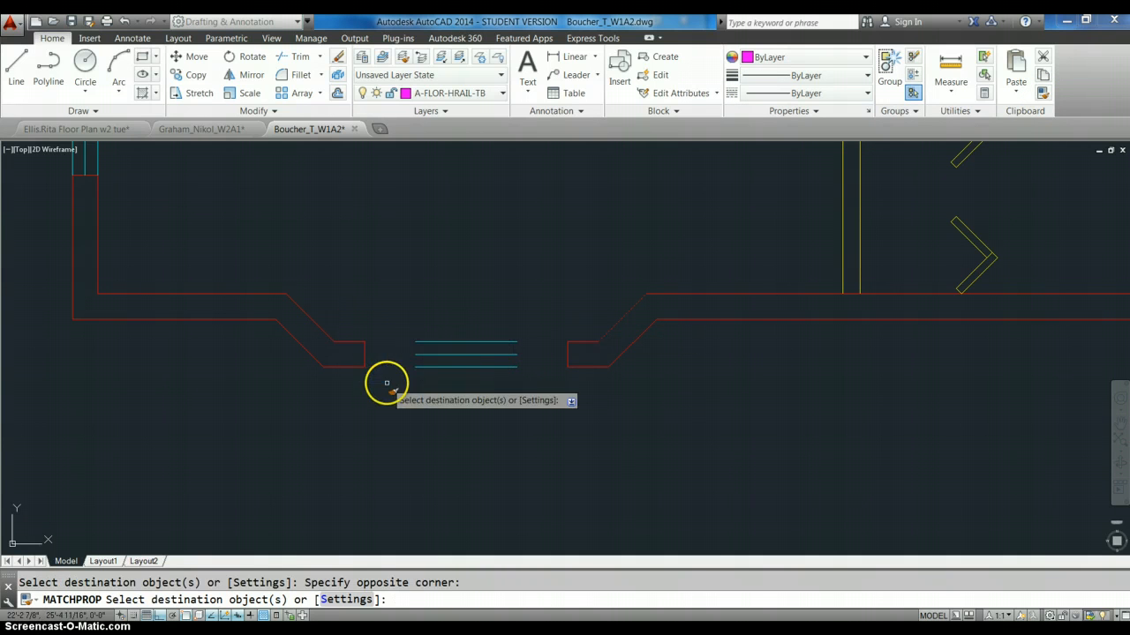
{"action": "right_click", "coordinate": [386, 382]}
{"action": "left_click", "coordinate": [411, 392]}
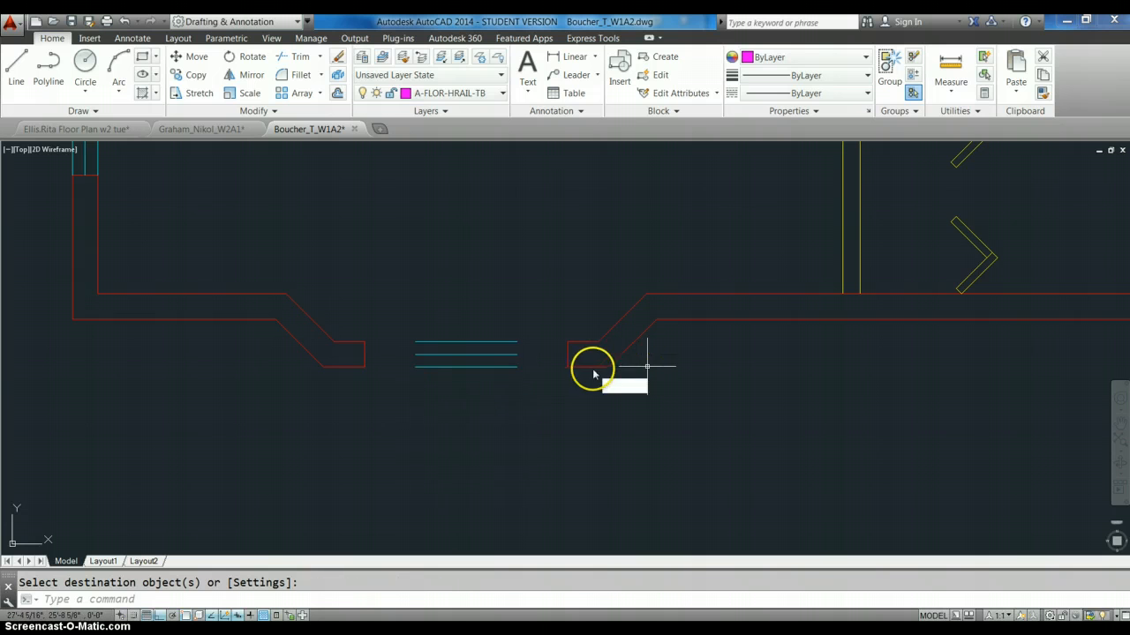
Extend the copied window's three lines to the end lines on both sides of the bay's wall opening
{"action": "type", "text": "ex"}
{"action": "key", "text": "Return"}
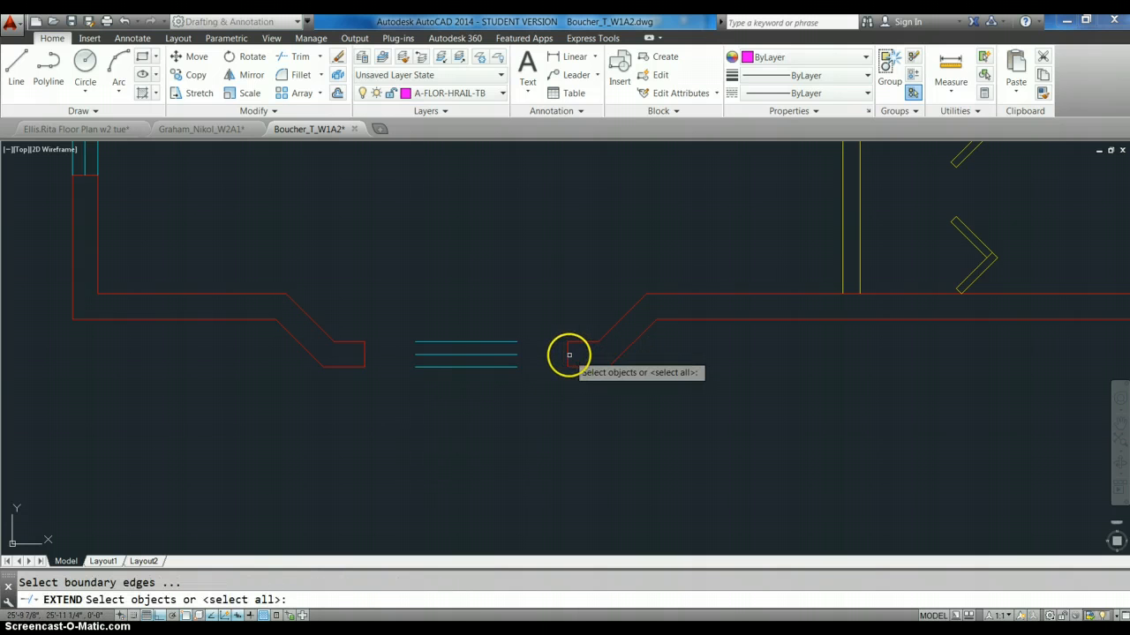
{"action": "left_click", "coordinate": [571, 354]}
{"action": "left_click", "coordinate": [533, 346]}
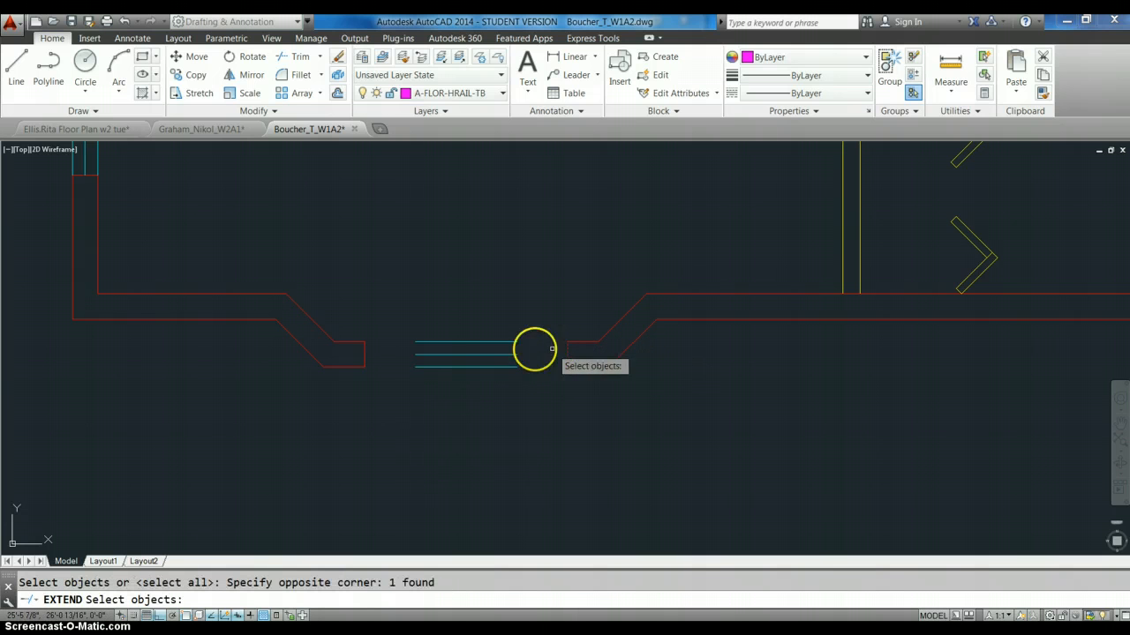
{"action": "left_click", "coordinate": [361, 354]}
{"action": "left_click", "coordinate": [351, 352]}
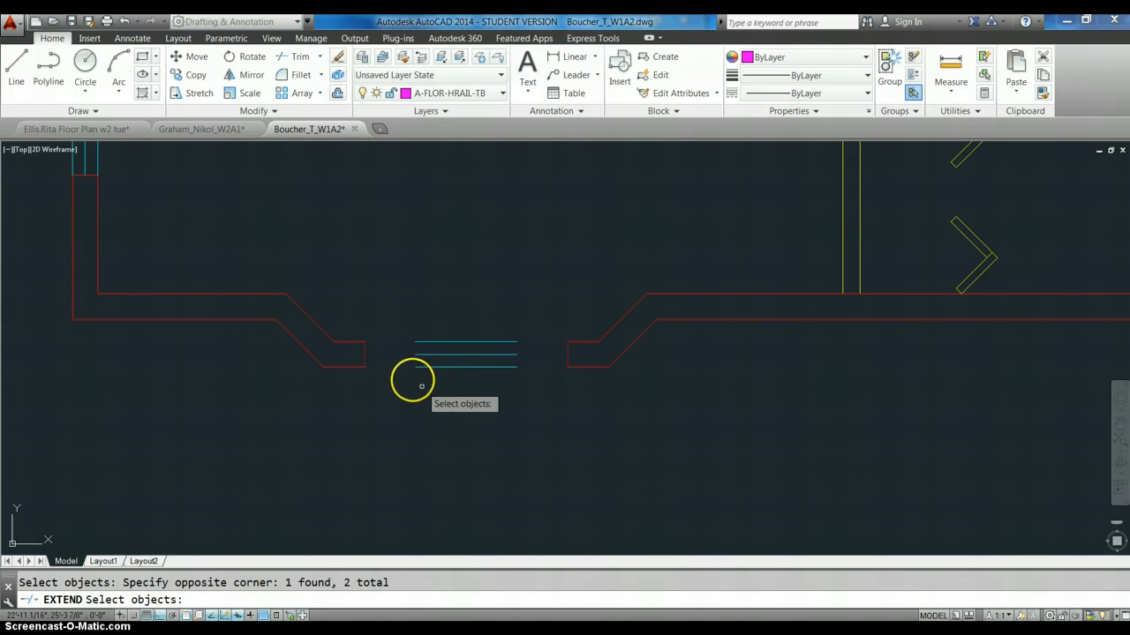
{"action": "left_click", "coordinate": [405, 372]}
{"action": "left_click", "coordinate": [391, 346]}
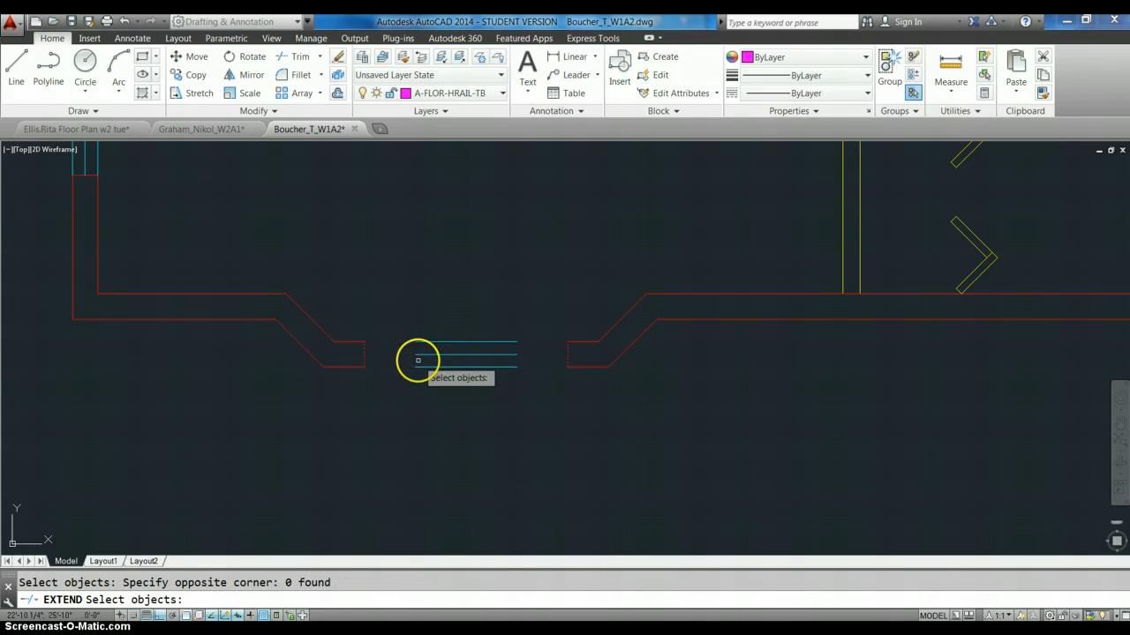
{"action": "left_click", "coordinate": [409, 327]}
{"action": "left_click", "coordinate": [523, 379]}
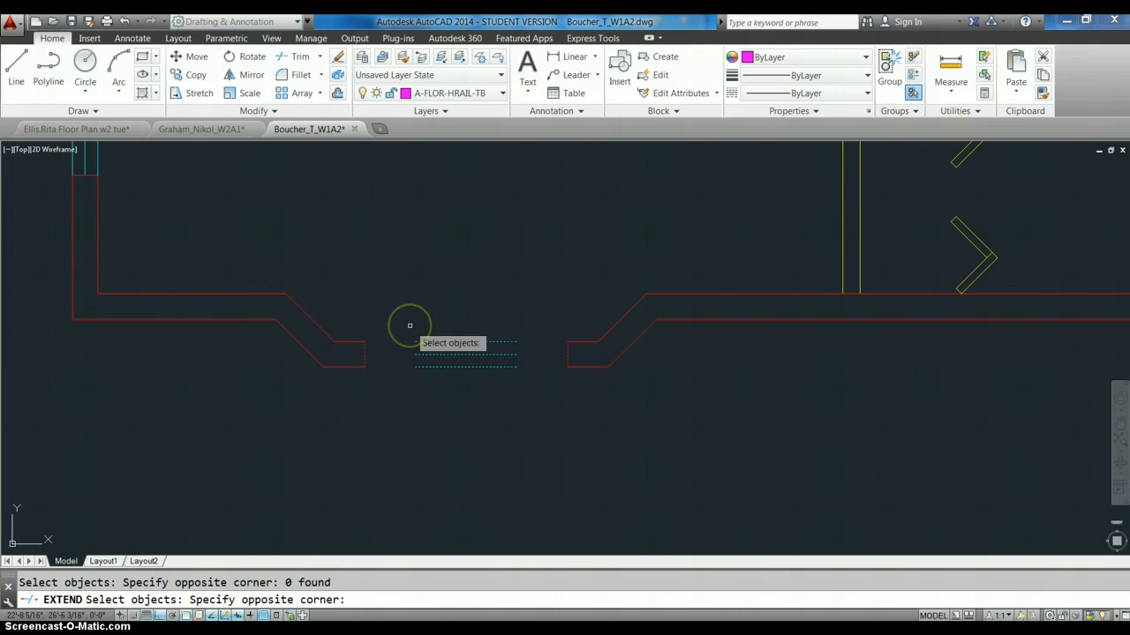
{"action": "right_click", "coordinate": [410, 326]}
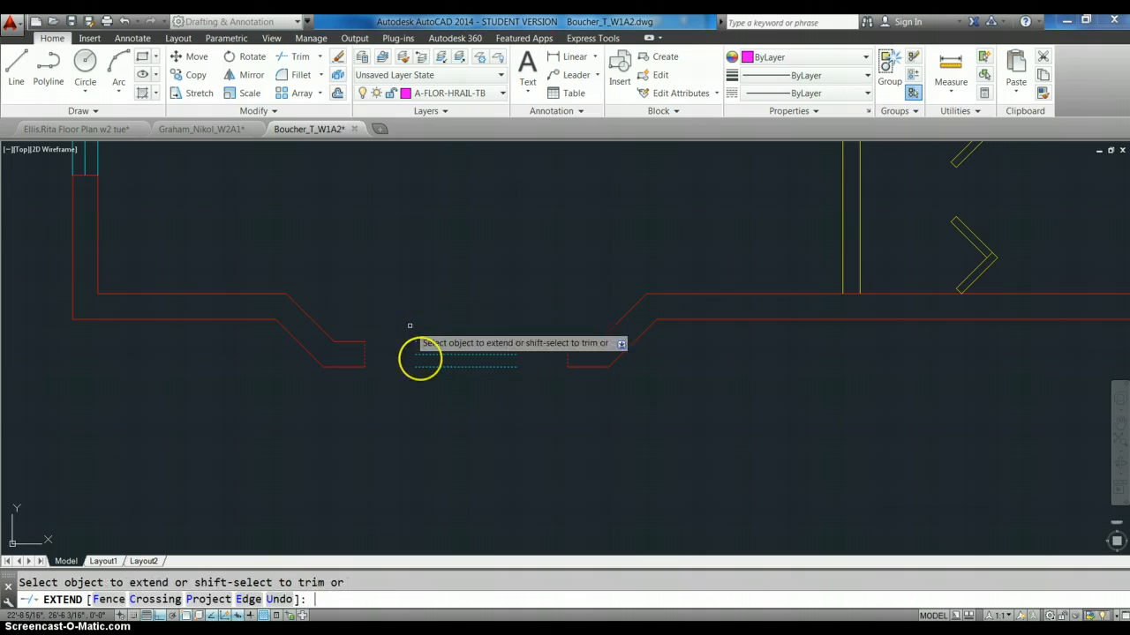
{"action": "left_click", "coordinate": [424, 380]}
{"action": "left_click", "coordinate": [412, 331]}
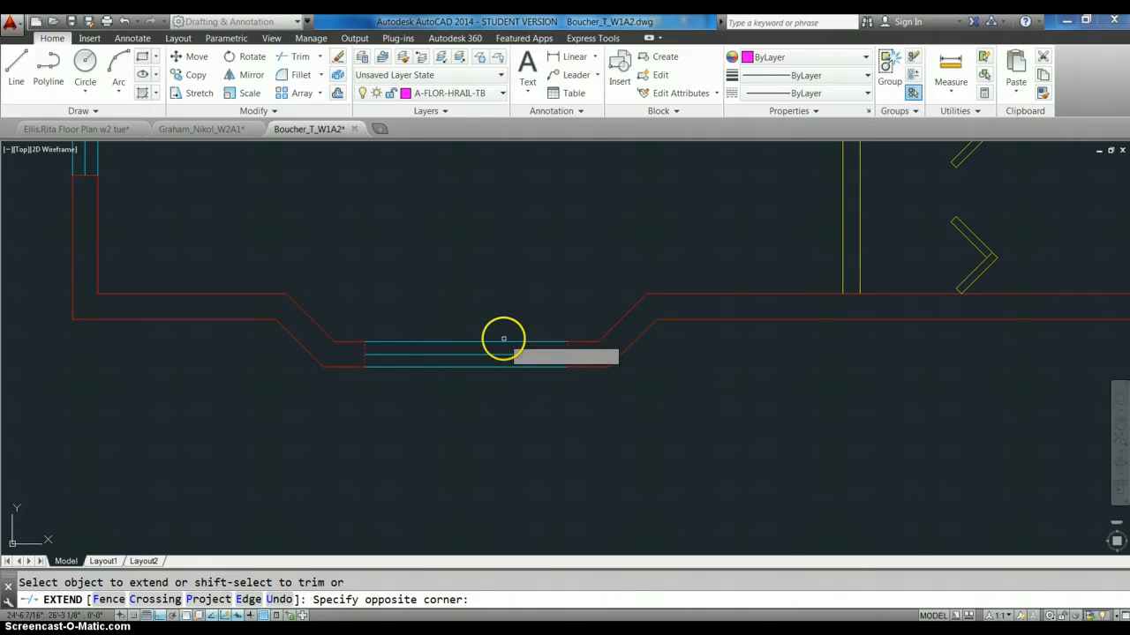
Complete extending the copied window's three lines to the end line on the right of the bay opening
{"action": "left_click", "coordinate": [507, 338]}
{"action": "key", "text": "Escape"}
{"action": "scroll", "coordinate": [588, 421], "scroll_direction": "down", "scroll_amount": 2}
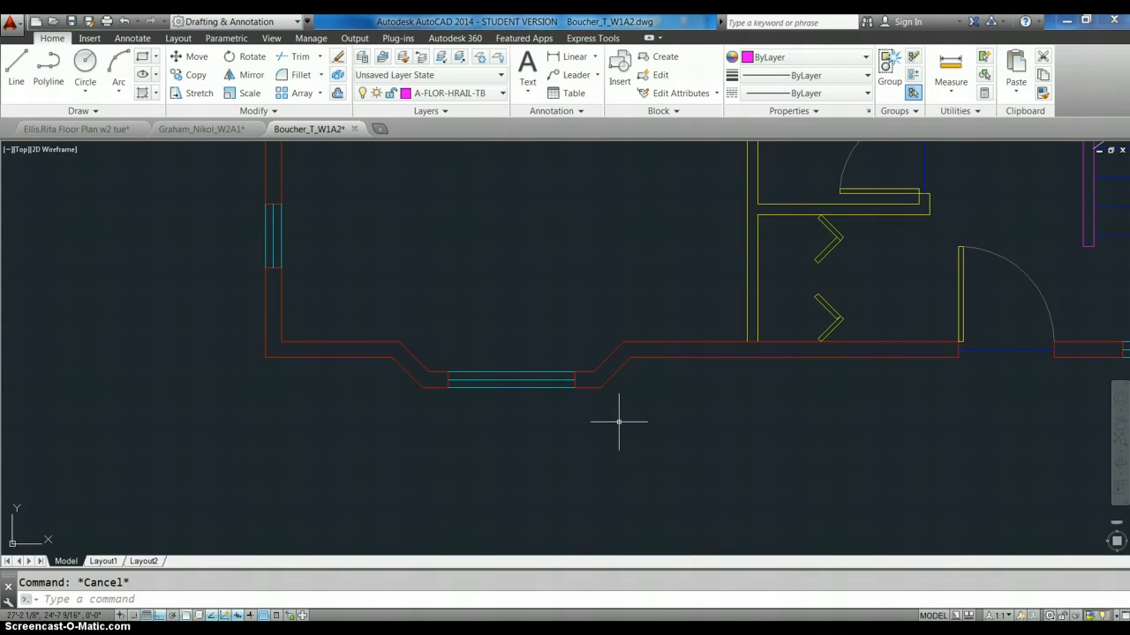
Examine the front wall around the bay window, closet, entry door and small window beside the stairs
{"action": "scroll", "coordinate": [619, 422], "scroll_direction": "down", "scroll_amount": 2}
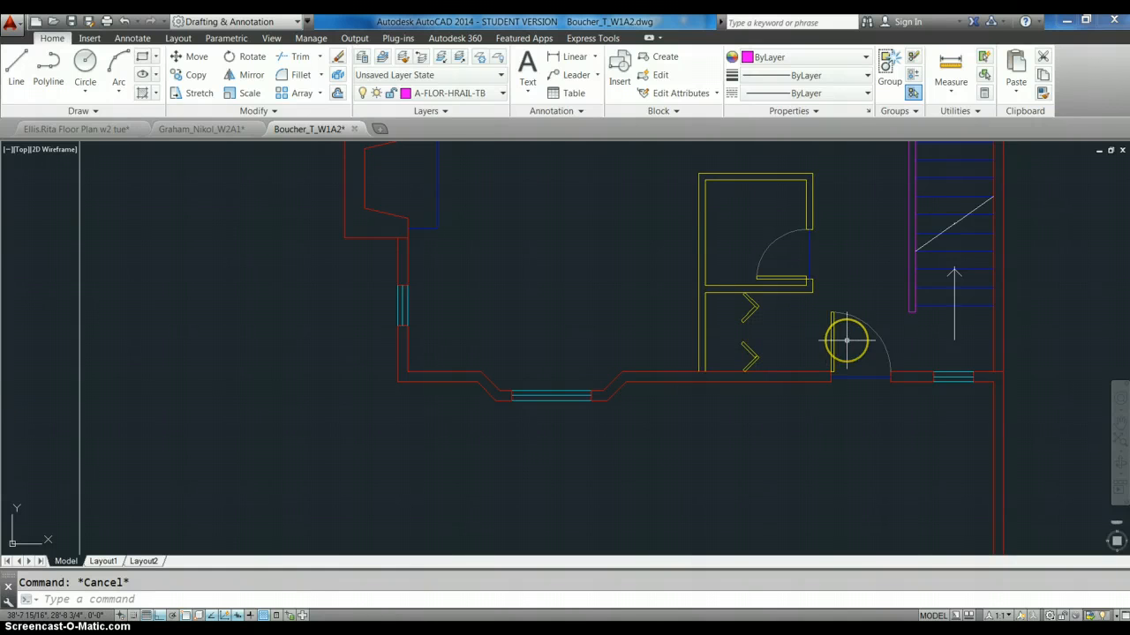
{"action": "scroll", "coordinate": [846, 340], "scroll_direction": "down", "scroll_amount": 2}
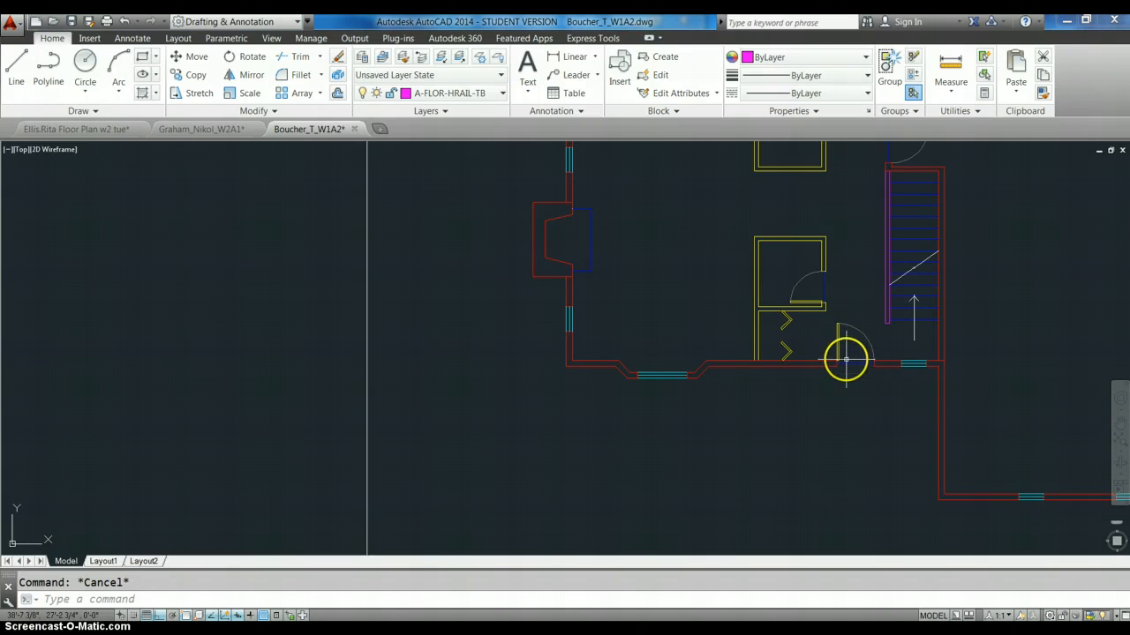
{"action": "scroll", "coordinate": [845, 359], "scroll_direction": "up", "scroll_amount": 3}
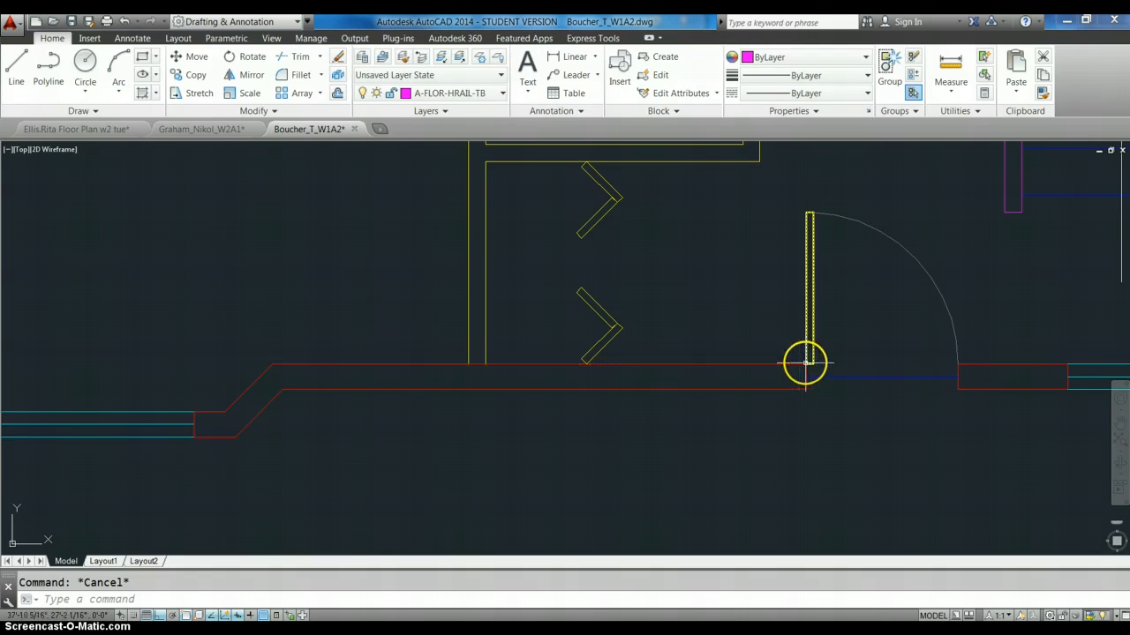
{"action": "mouse_move", "coordinate": [806, 362]}
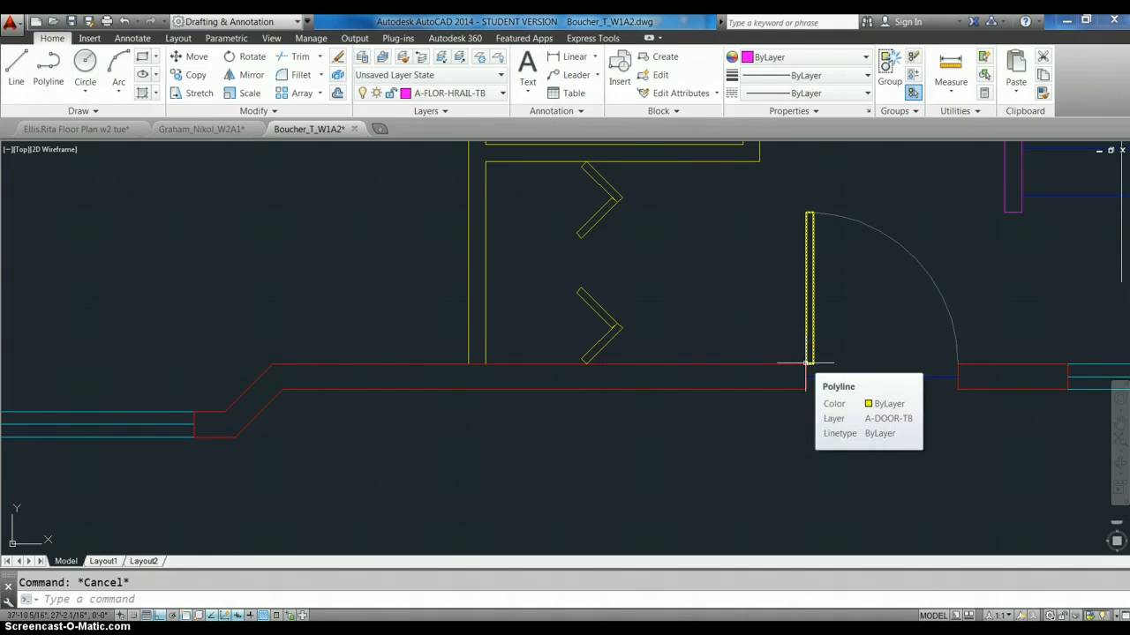
{"action": "scroll", "coordinate": [806, 362], "scroll_direction": "down", "scroll_amount": 8}
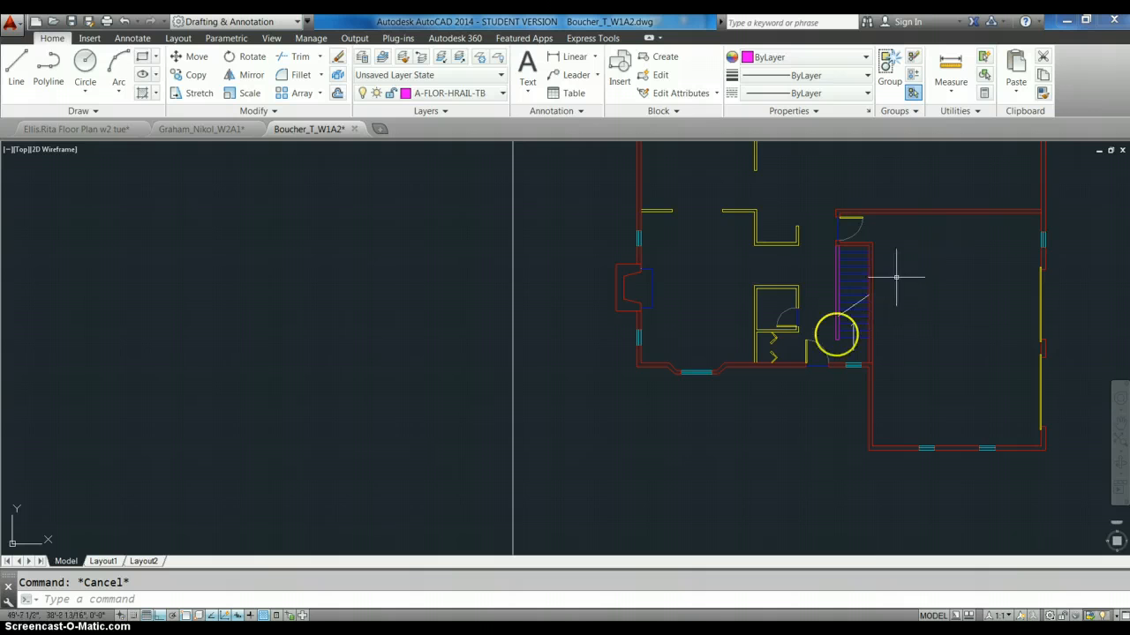
{"action": "scroll", "coordinate": [863, 366], "scroll_direction": "up", "scroll_amount": 5}
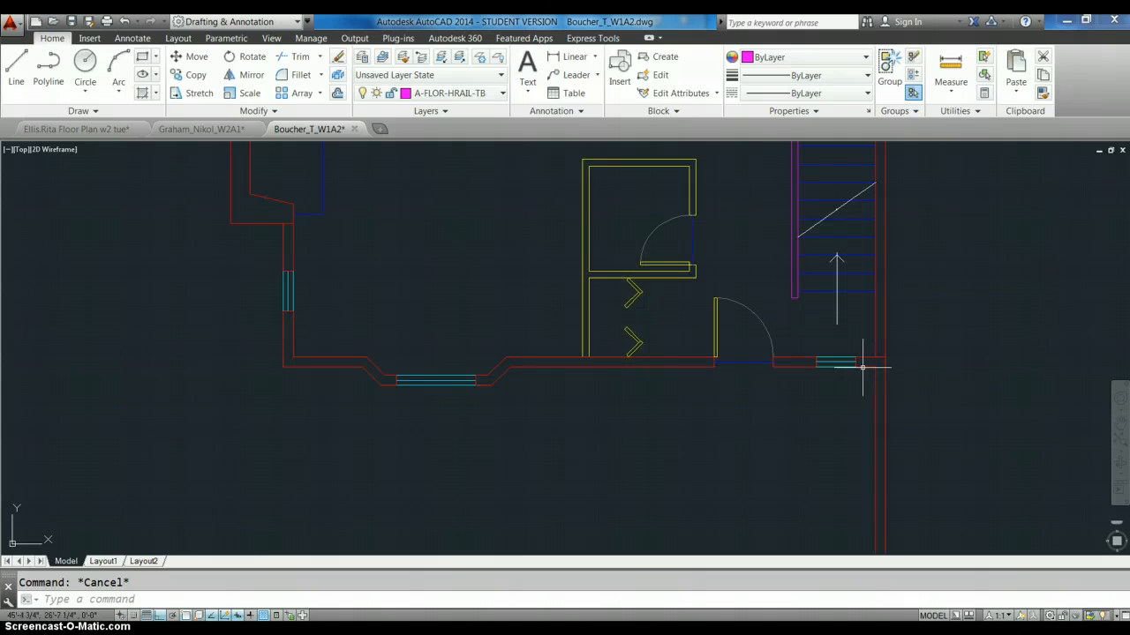
{"action": "scroll", "coordinate": [838, 303], "scroll_direction": "up", "scroll_amount": 2}
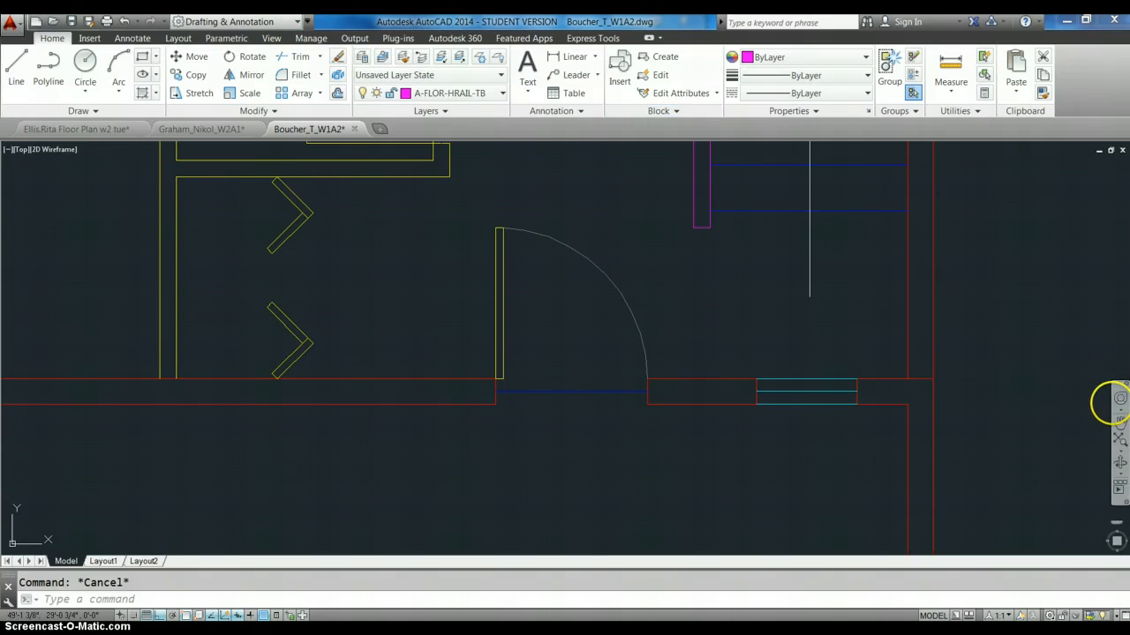
Move the stair direction arrow straight up so that its tail sits on the lowest tread line
{"action": "left_click", "coordinate": [1119, 424]}
{"action": "left_click_drag", "start_coordinate": [854, 268], "coordinate": [863, 441]}
{"action": "right_click", "coordinate": [862, 441]}
{"action": "left_click", "coordinate": [874, 452]}
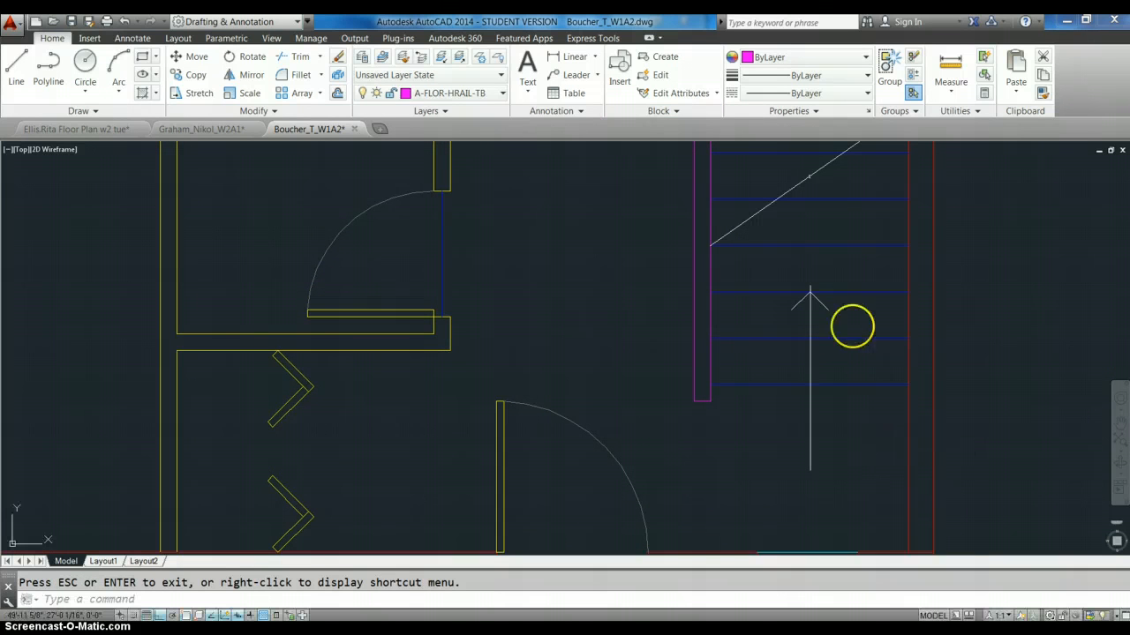
{"action": "type", "text": "m"}
{"action": "key", "text": "Return"}
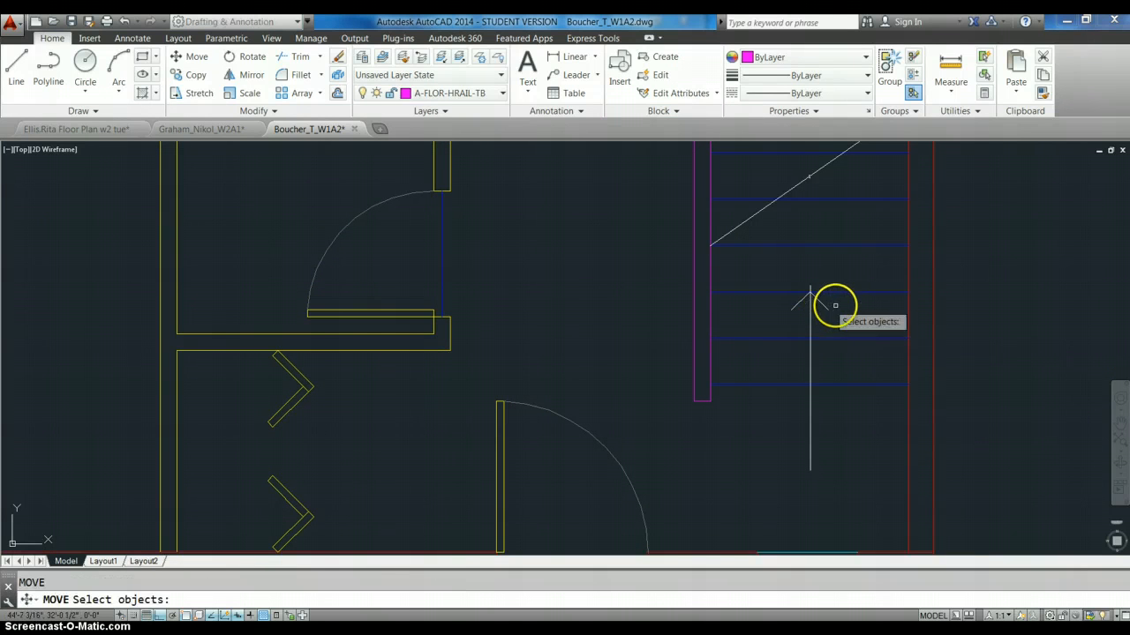
{"action": "left_click", "coordinate": [835, 305]}
{"action": "left_click", "coordinate": [783, 298]}
{"action": "key", "text": "Return"}
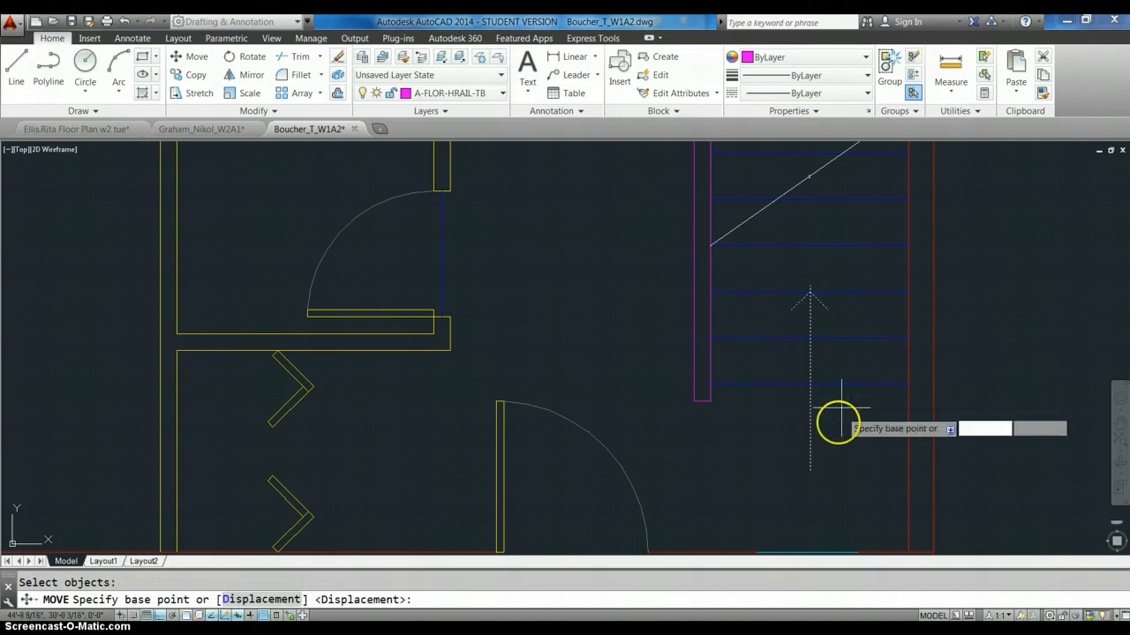
{"action": "left_click", "coordinate": [811, 470]}
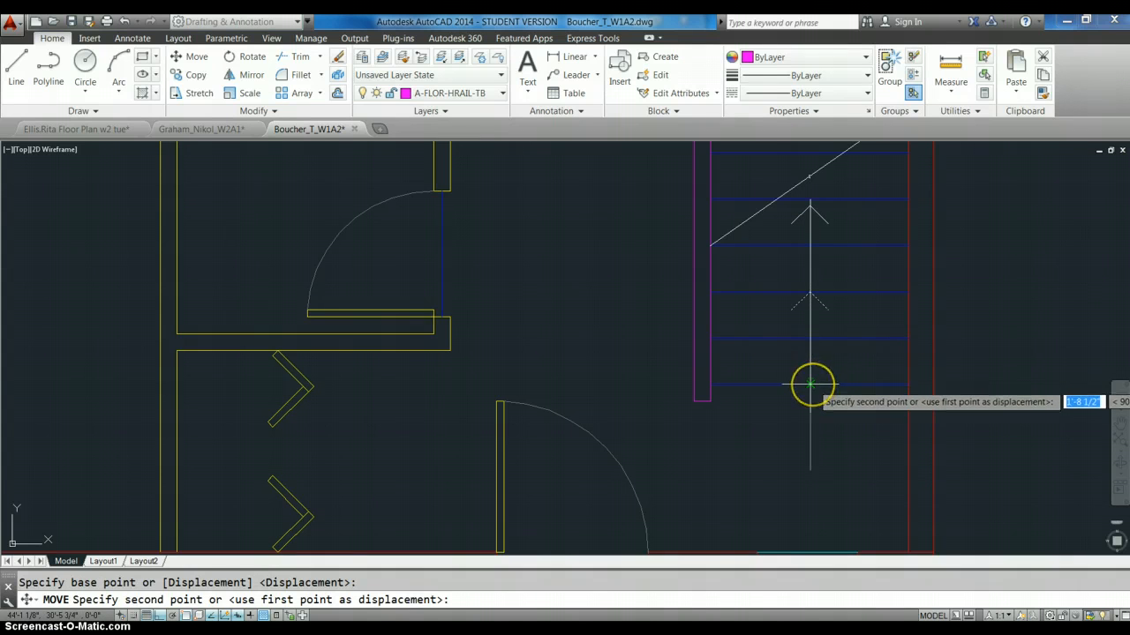
{"action": "left_click", "coordinate": [811, 384]}
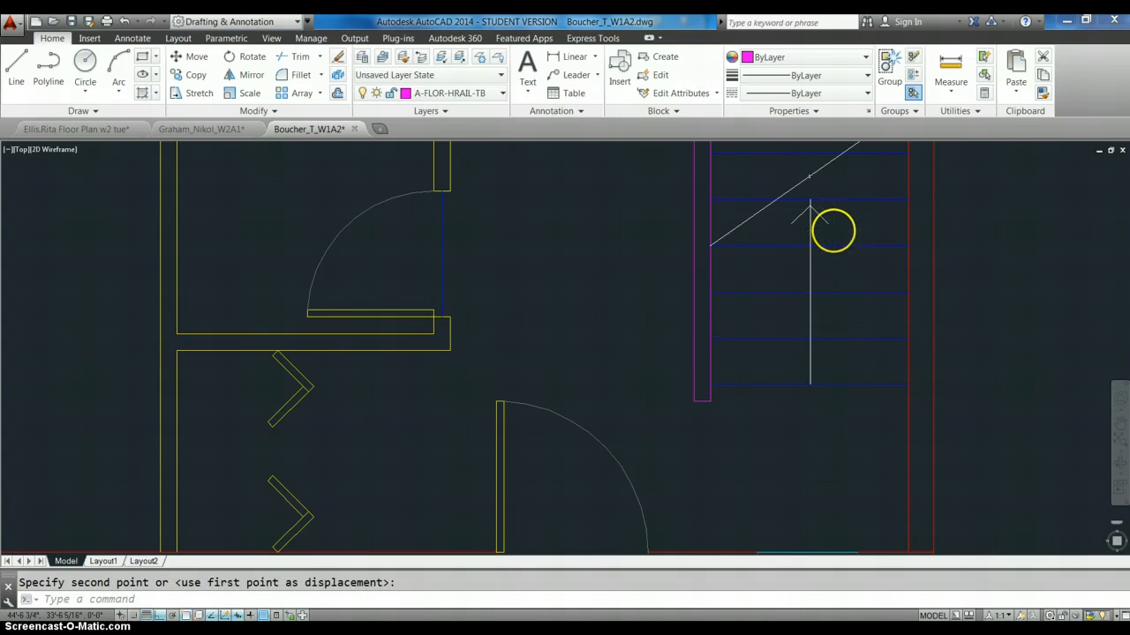
Fillet the two slanted arrowhead lines of the stair arrow into a clean corner
{"action": "scroll", "coordinate": [838, 229], "scroll_direction": "up", "scroll_amount": 2}
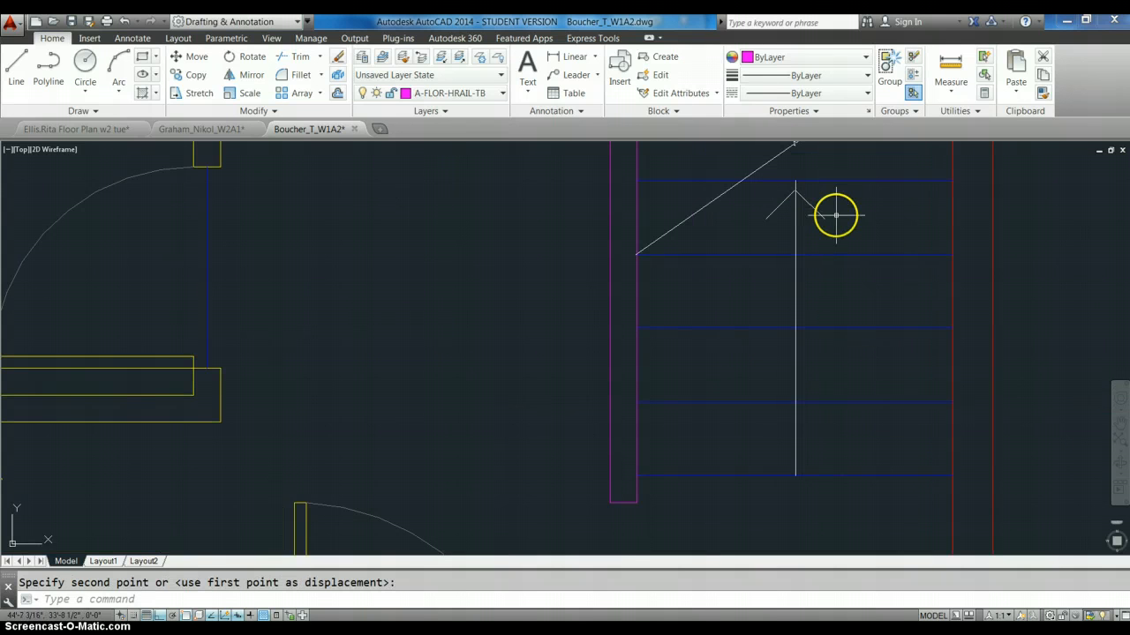
{"action": "type", "text": "f"}
{"action": "key", "text": "Return"}
{"action": "left_click", "coordinate": [783, 202]}
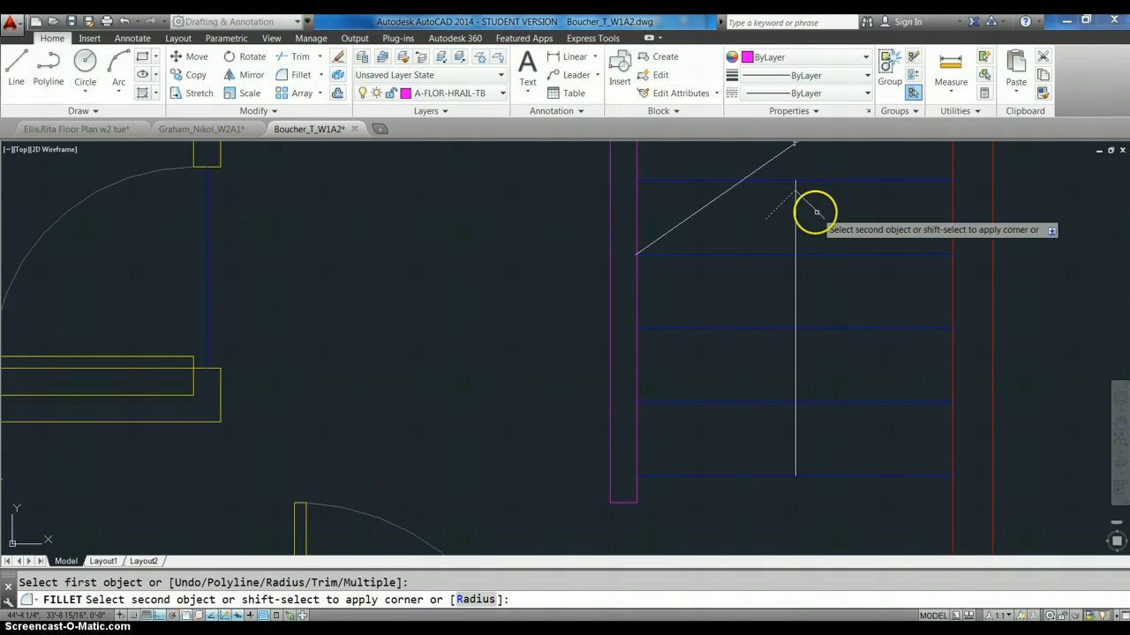
{"action": "left_click", "coordinate": [812, 210]}
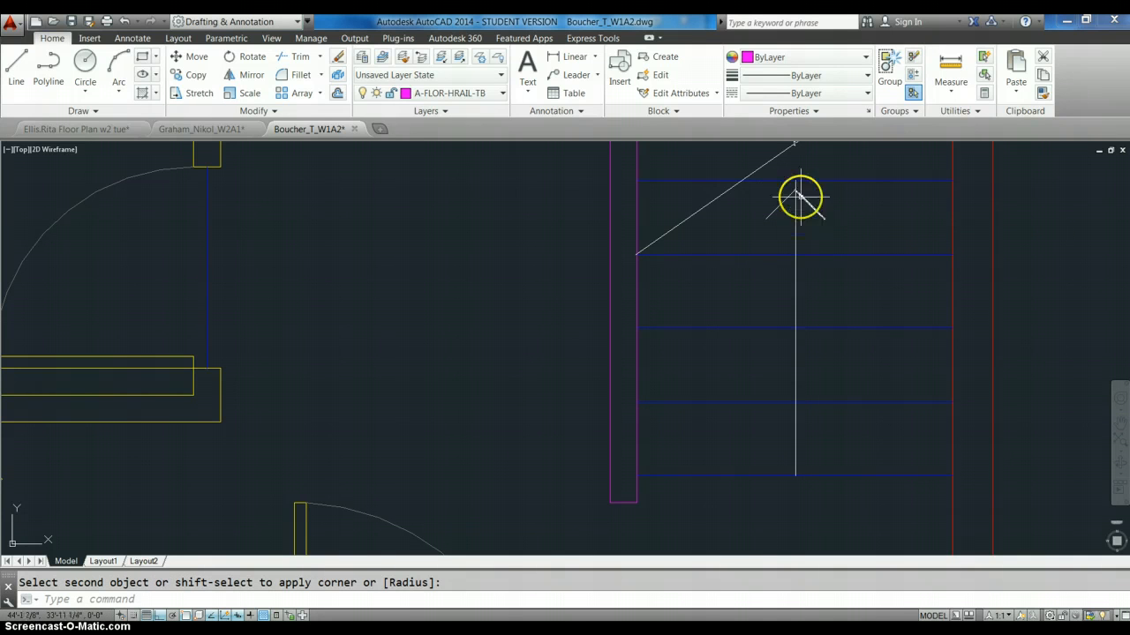
Shorten the stair arrow's shaft by bringing its upper endpoint down to the arrowhead's tip
{"action": "left_click", "coordinate": [796, 184]}
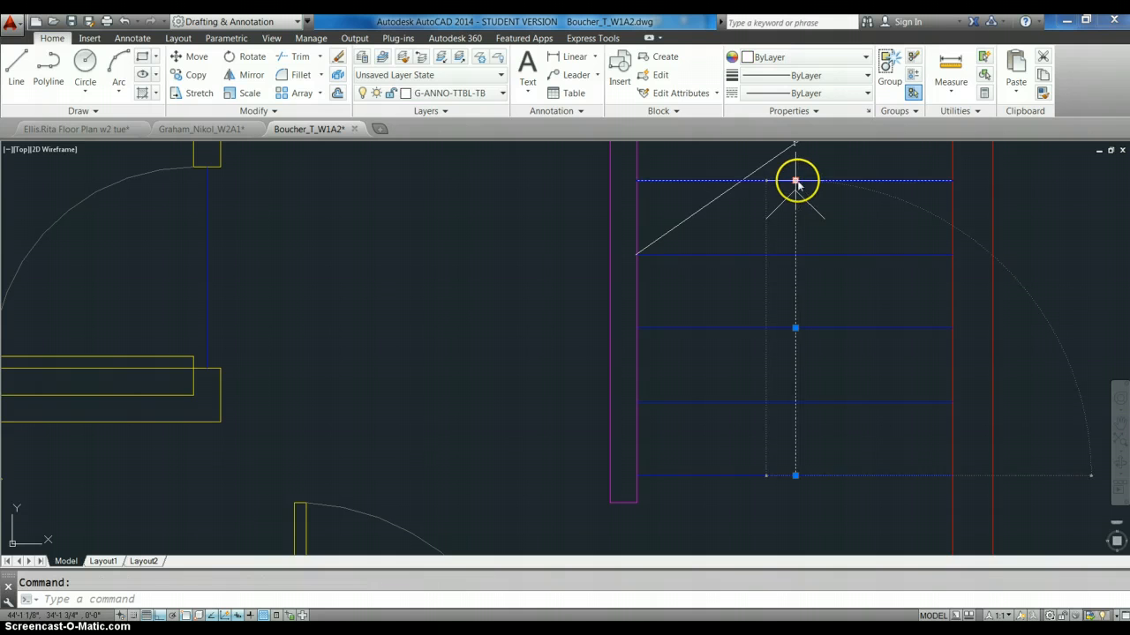
{"action": "left_click", "coordinate": [795, 182]}
{"action": "key", "text": "Escape"}
{"action": "scroll", "coordinate": [822, 200], "scroll_direction": "up", "scroll_amount": 2}
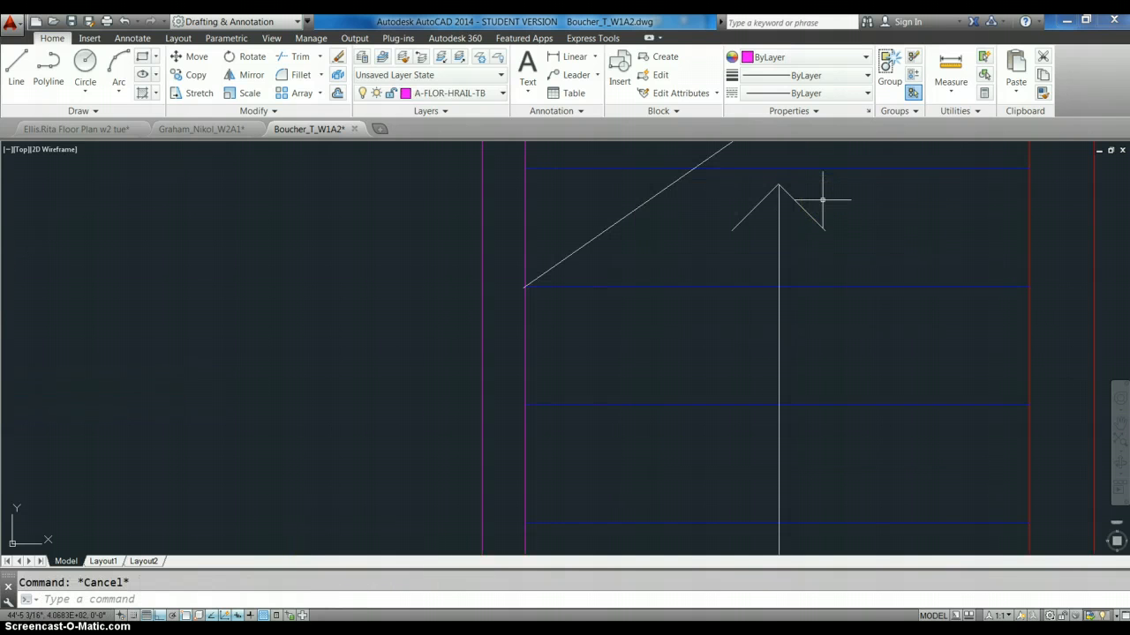
Scale the stair break line by a factor of 12 from the middle of its break symbol
{"action": "scroll", "coordinate": [823, 200], "scroll_direction": "down", "scroll_amount": 4}
{"action": "scroll", "coordinate": [822, 199], "scroll_direction": "down", "scroll_amount": 2}
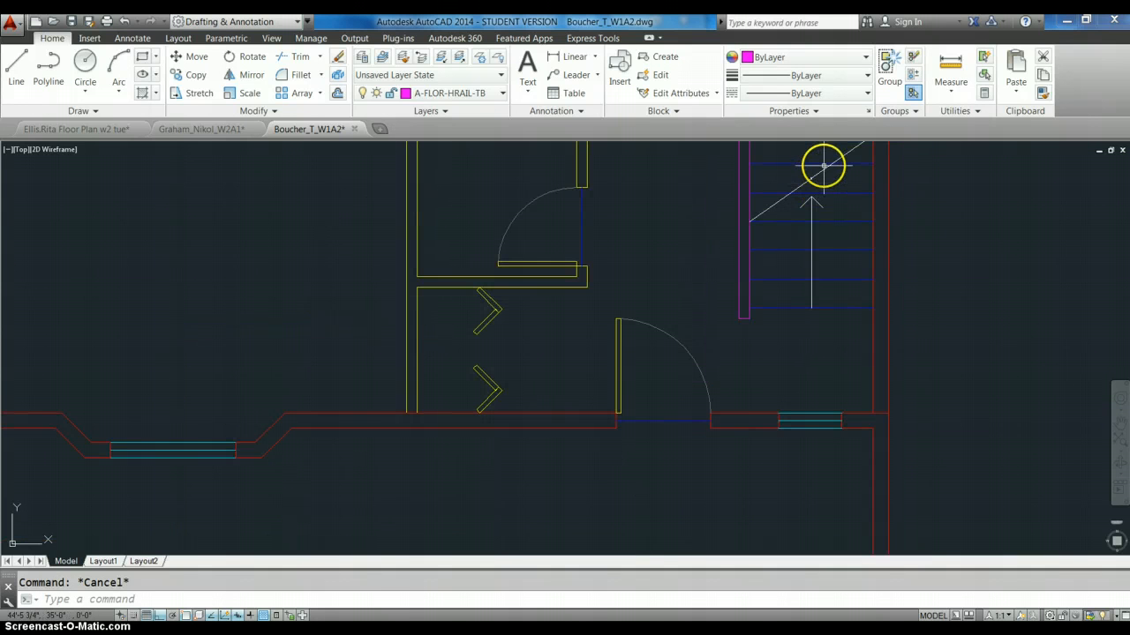
{"action": "scroll", "coordinate": [825, 171], "scroll_direction": "up", "scroll_amount": 4}
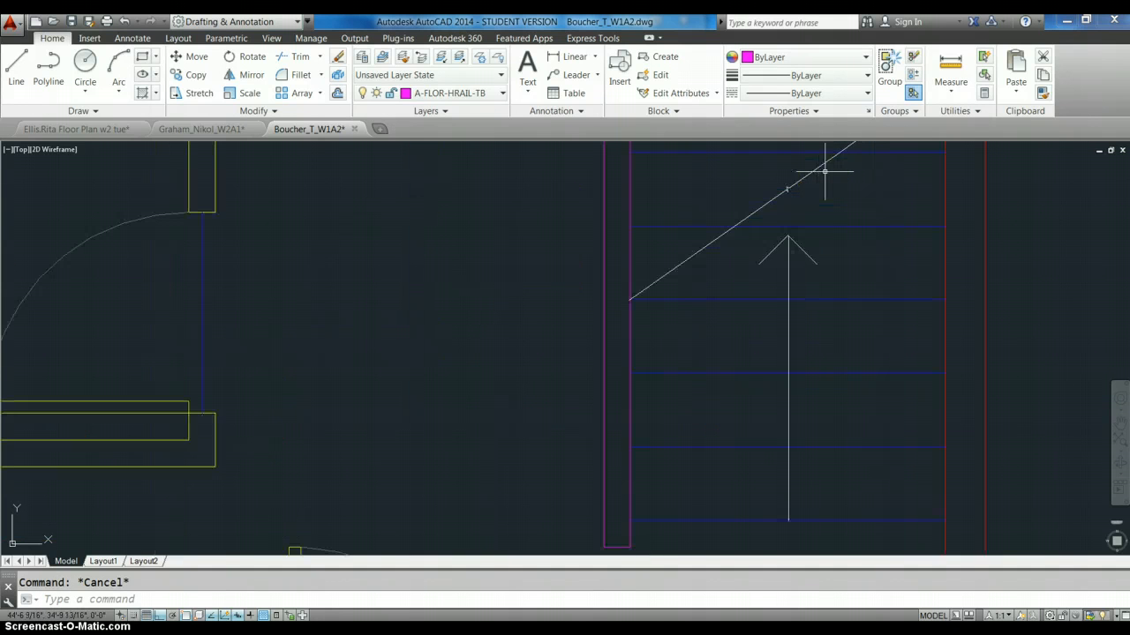
{"action": "type", "text": "sc"}
{"action": "key", "text": "Return"}
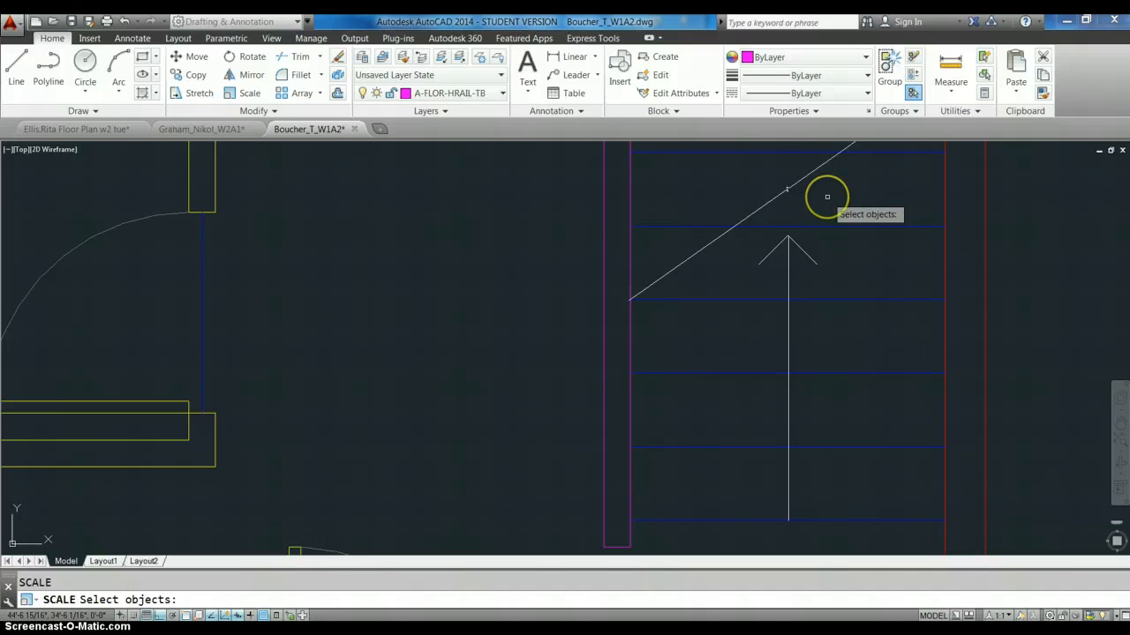
{"action": "left_click", "coordinate": [827, 197]}
{"action": "left_click", "coordinate": [770, 182]}
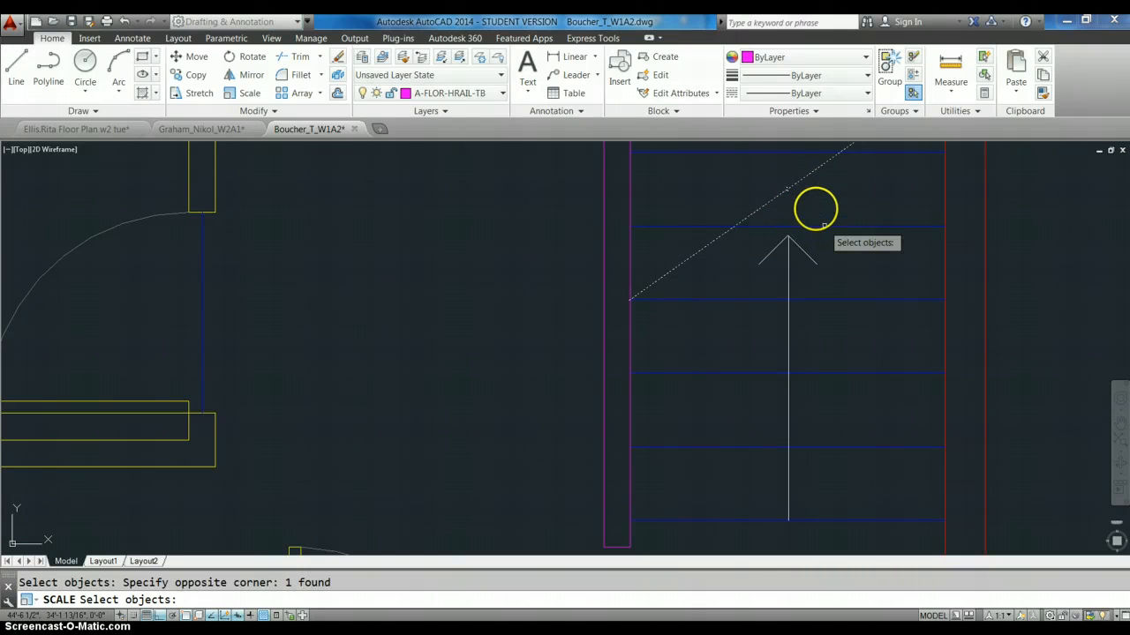
{"action": "key", "text": "Return"}
{"action": "left_click", "coordinate": [787, 190]}
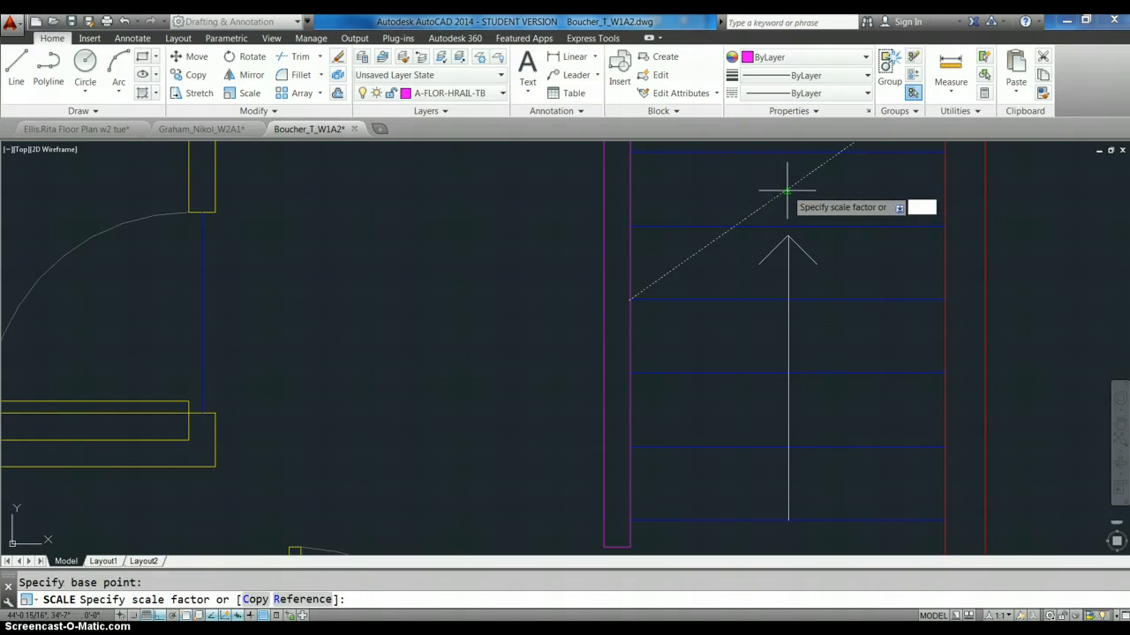
{"action": "type", "text": "12"}
{"action": "key", "text": "Return"}
Trim the enlarged break line on both sides, using the stair railing and the wall beside the stairs as cutting edges
{"action": "scroll", "coordinate": [787, 191], "scroll_direction": "down", "scroll_amount": 5}
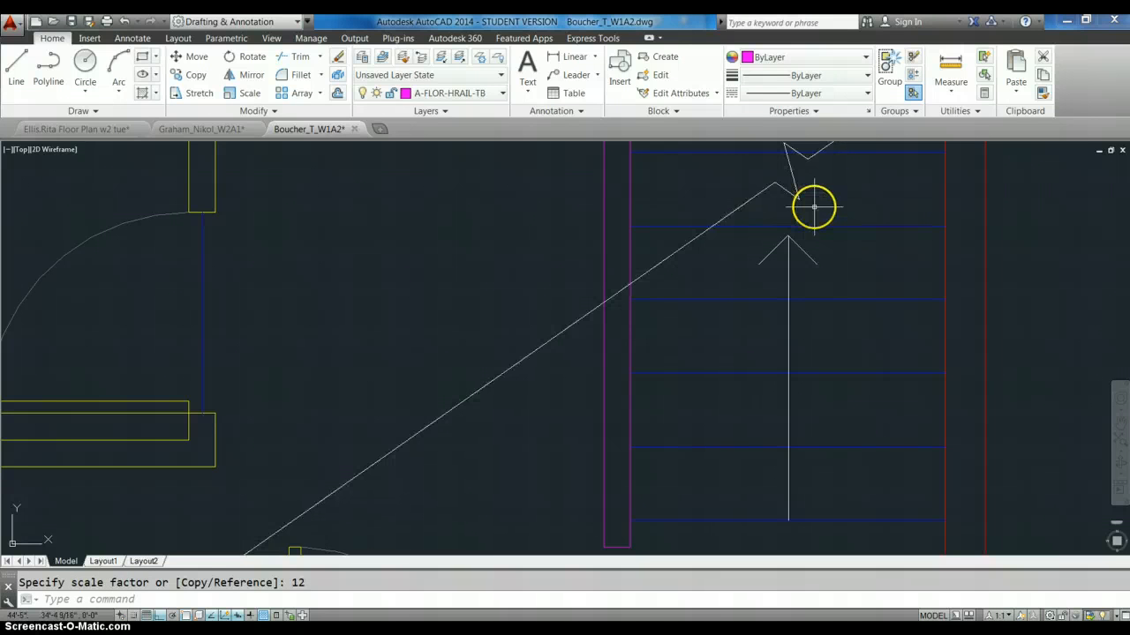
{"action": "scroll", "coordinate": [799, 221], "scroll_direction": "down", "scroll_amount": 2}
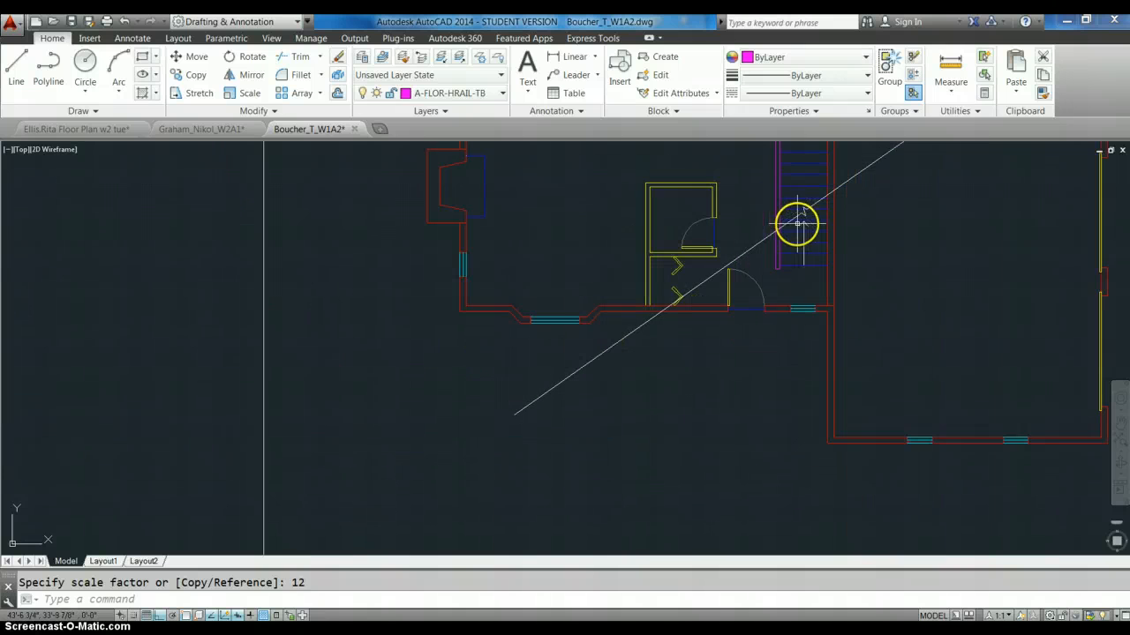
{"action": "type", "text": "tr"}
{"action": "key", "text": "Return"}
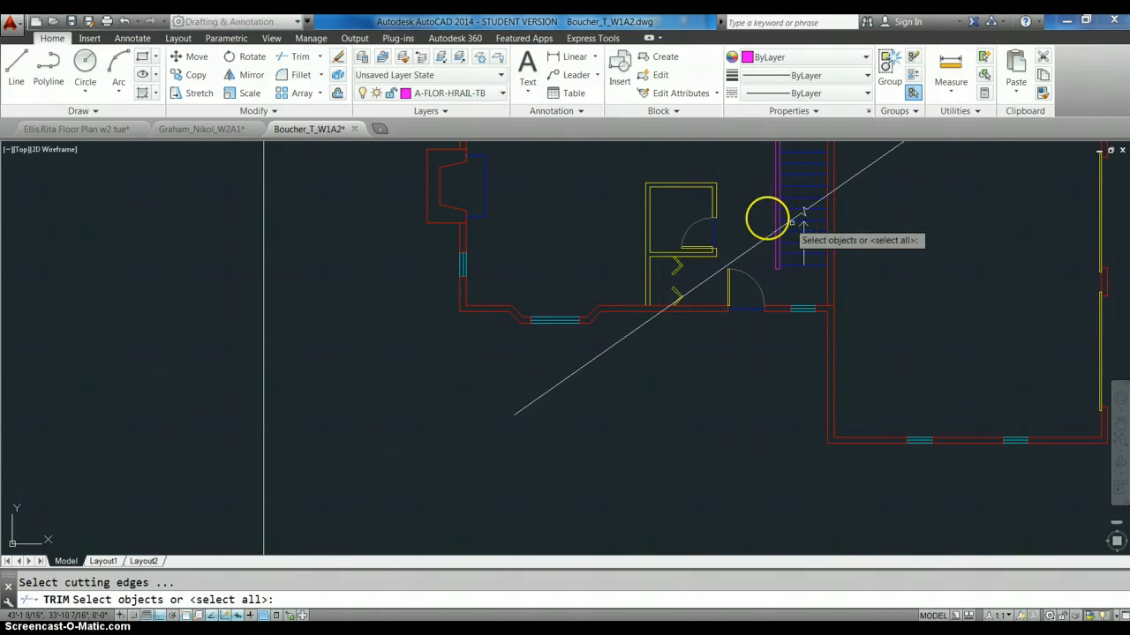
{"action": "left_click", "coordinate": [820, 200]}
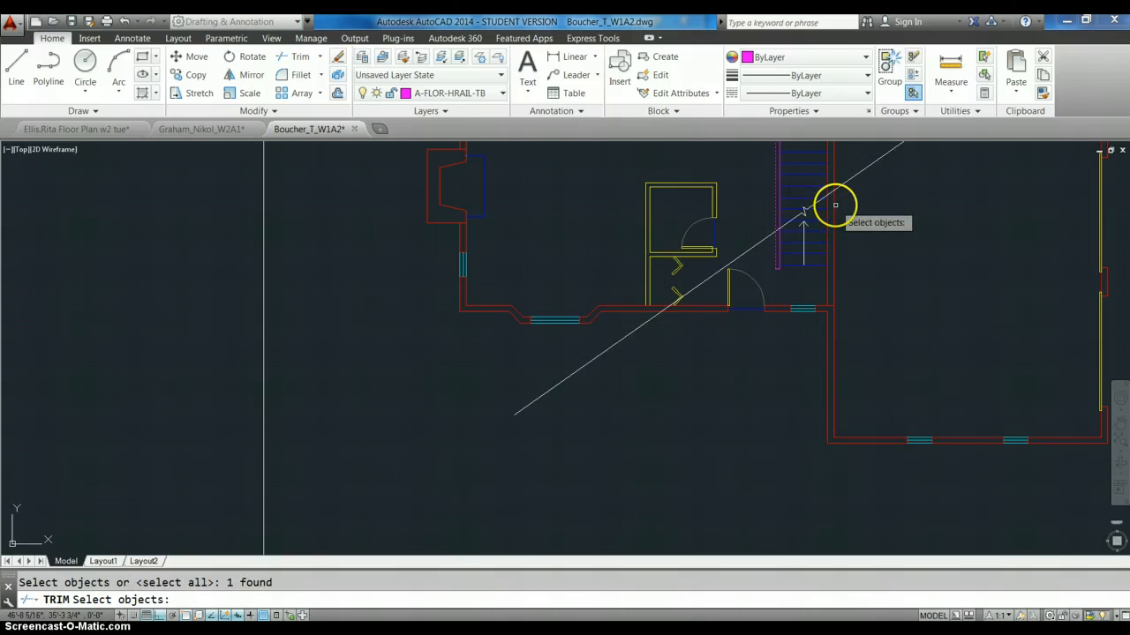
{"action": "left_click", "coordinate": [830, 205]}
{"action": "key", "text": "Return"}
{"action": "left_click", "coordinate": [875, 199]}
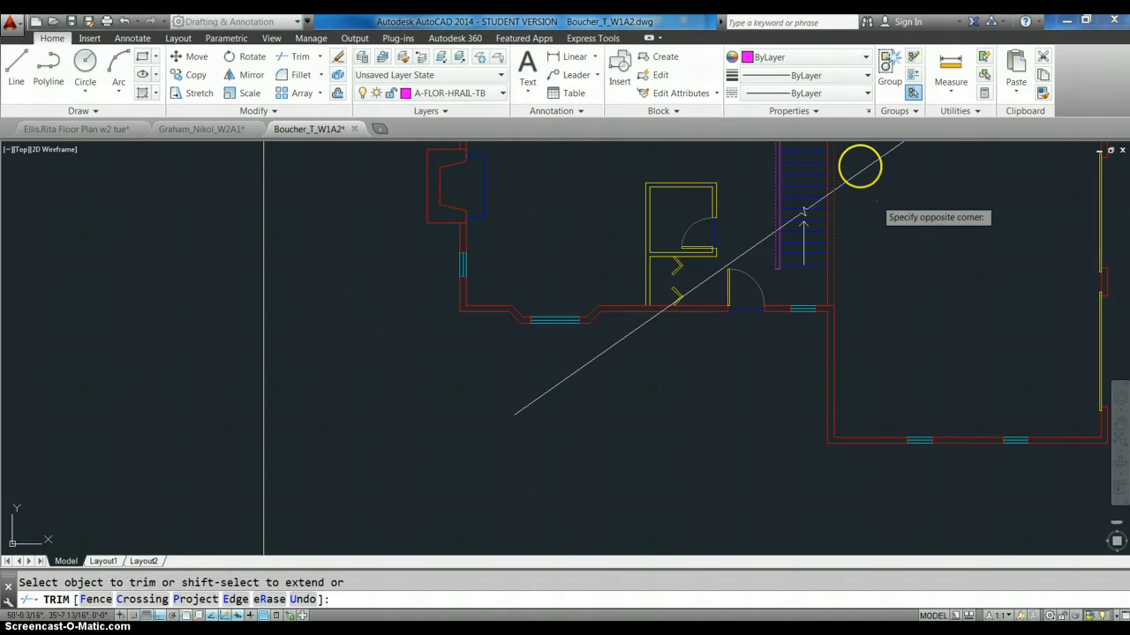
{"action": "left_click", "coordinate": [860, 167]}
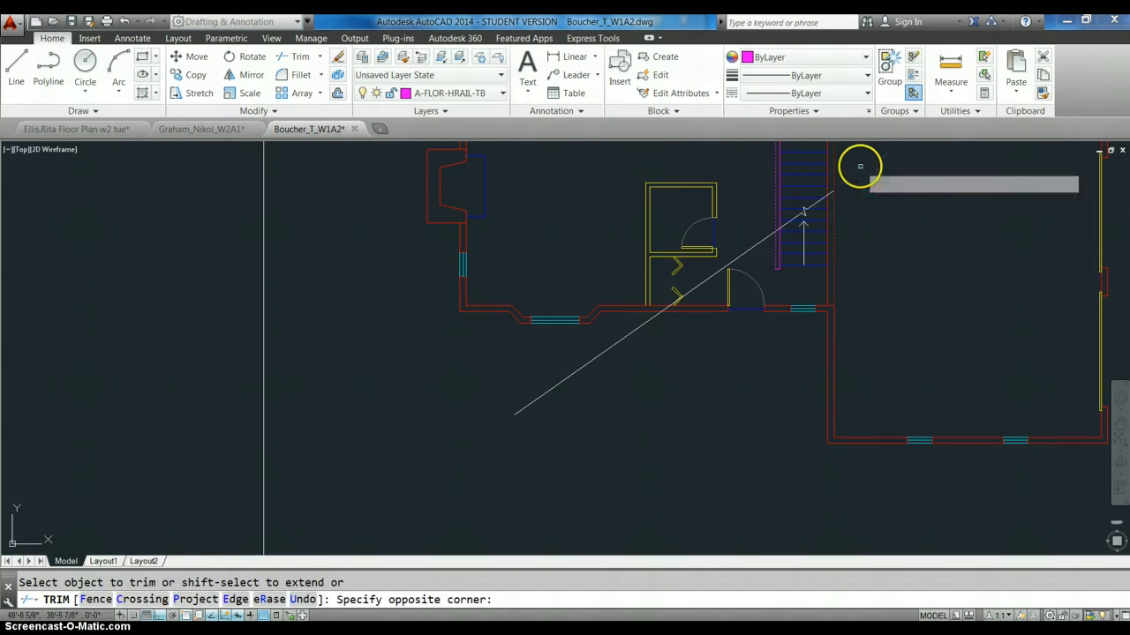
{"action": "left_click", "coordinate": [756, 244]}
{"action": "scroll", "coordinate": [765, 244], "scroll_direction": "down", "scroll_amount": 2}
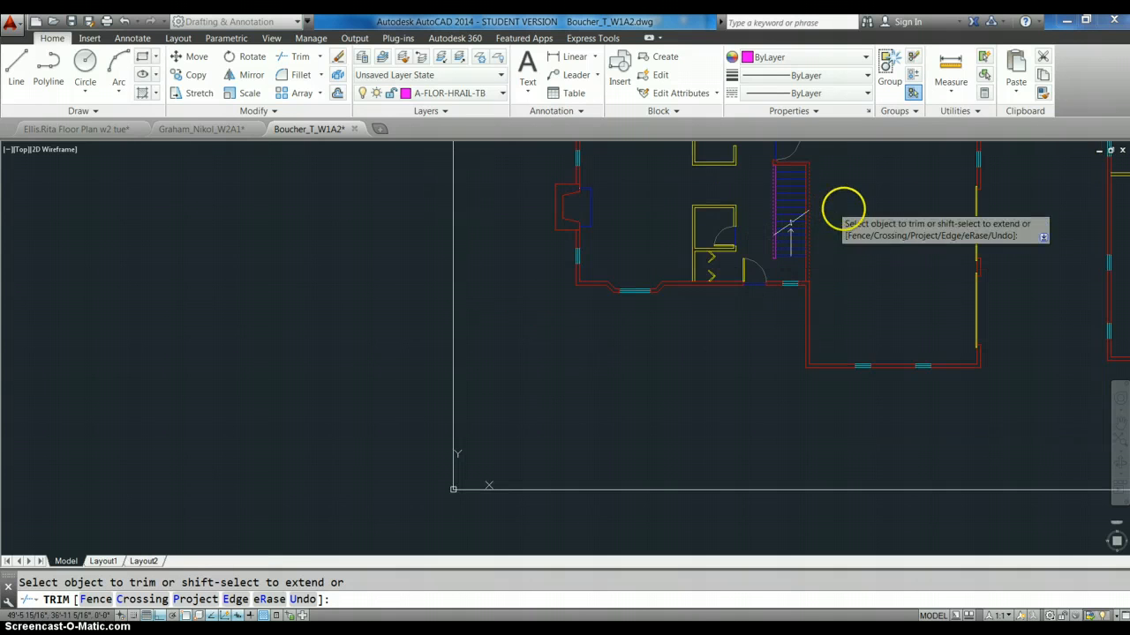
{"action": "right_click", "coordinate": [845, 214]}
{"action": "left_click", "coordinate": [853, 219]}
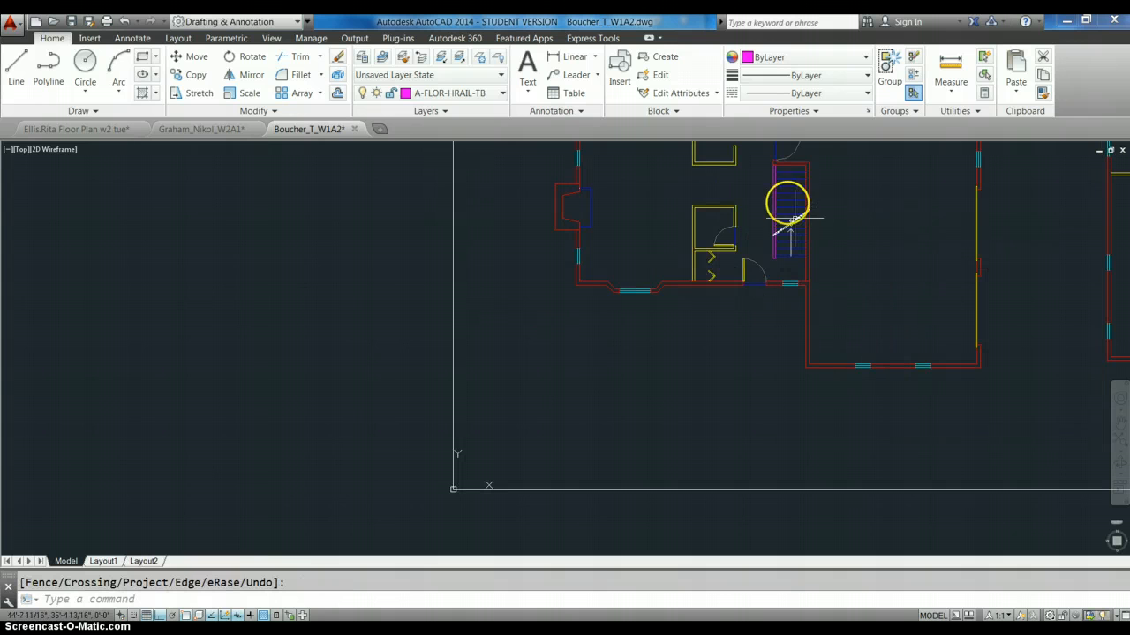